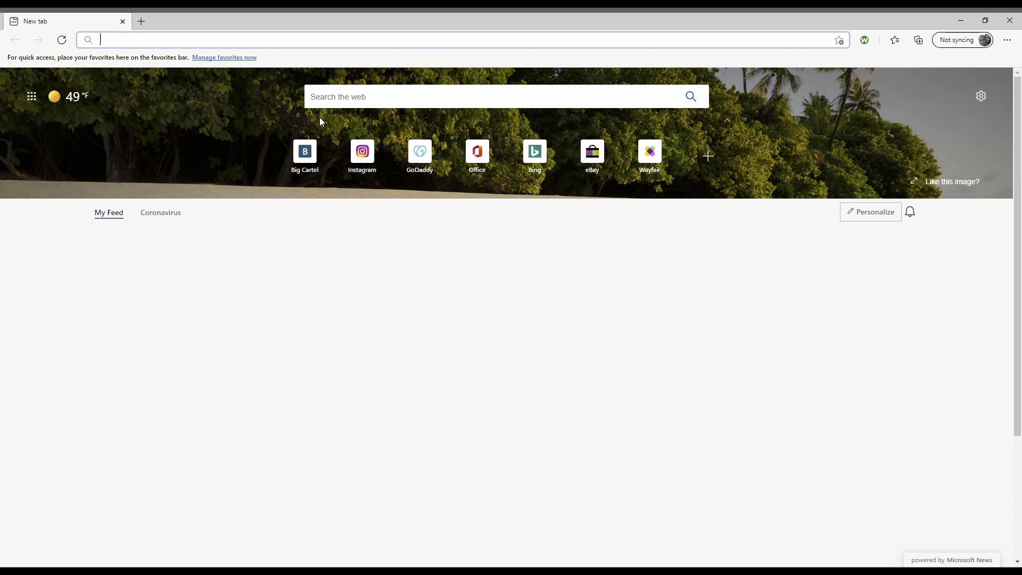
# - Go to bigcartel.com and review the Pricing page's four plans, Free (5 products) to $29.99/month
pyautogui.write('bigca')
pyautogui.press('Return')
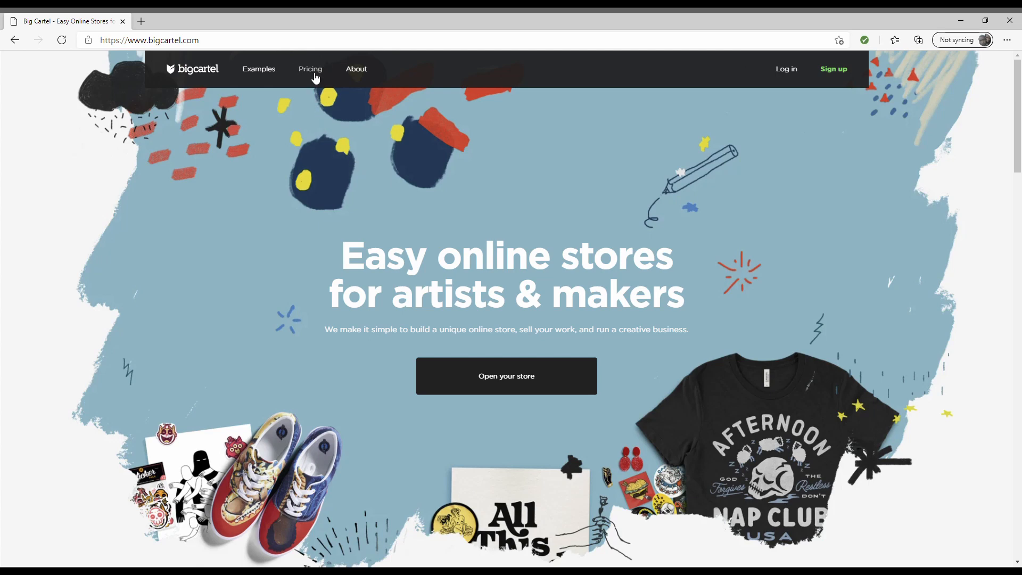
pyautogui.click(838, 75)
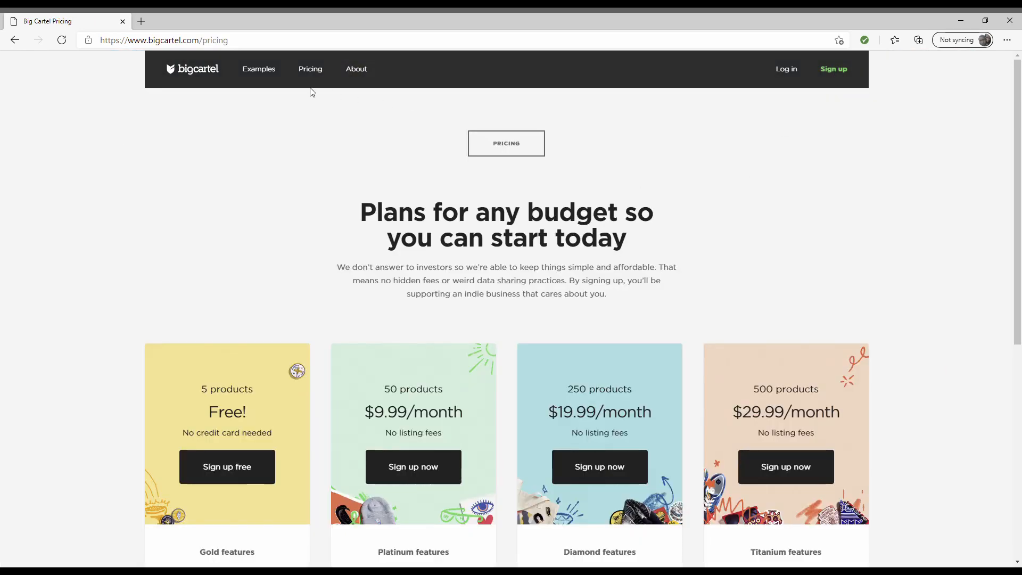
pyautogui.scroll(-3, 755, 212)
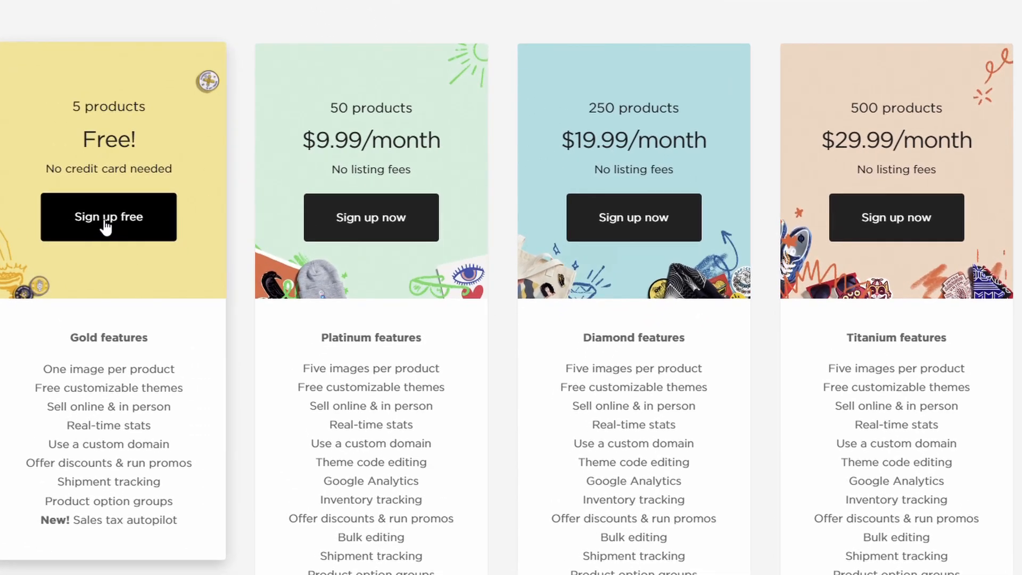
# - Start the free-plan sign-up and enter the shop's e-mail address
pyautogui.click(107, 226)
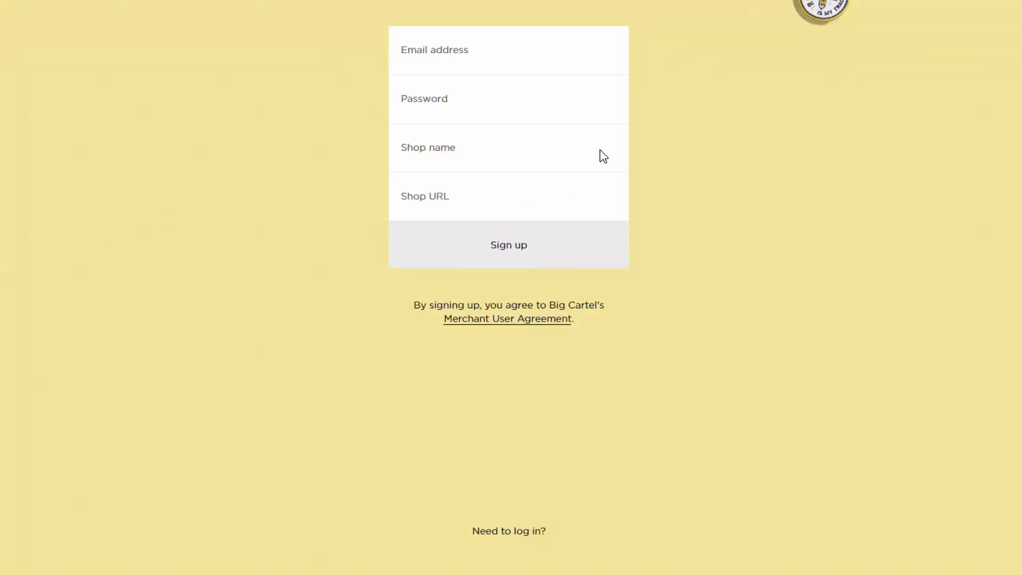
pyautogui.click(578, 58)
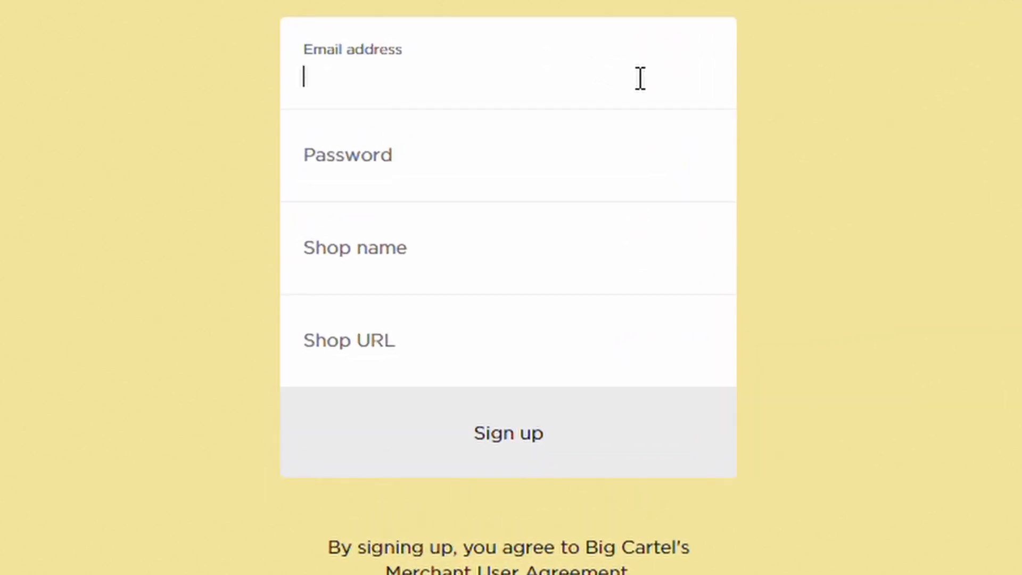
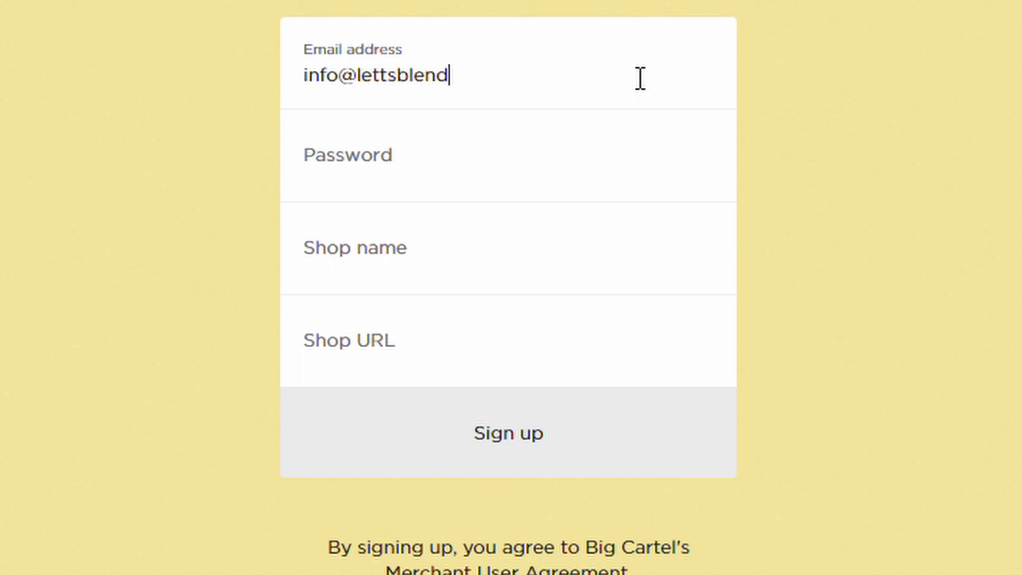
# - Enter a strong account password and the shop name LettsblendJa
pyautogui.press('Tab')
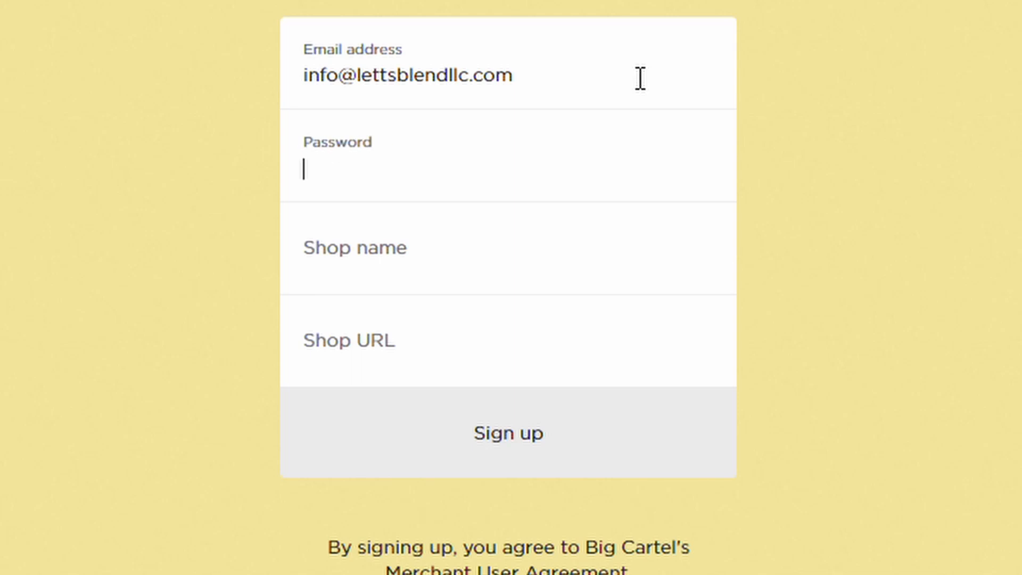
pyautogui.write('••')
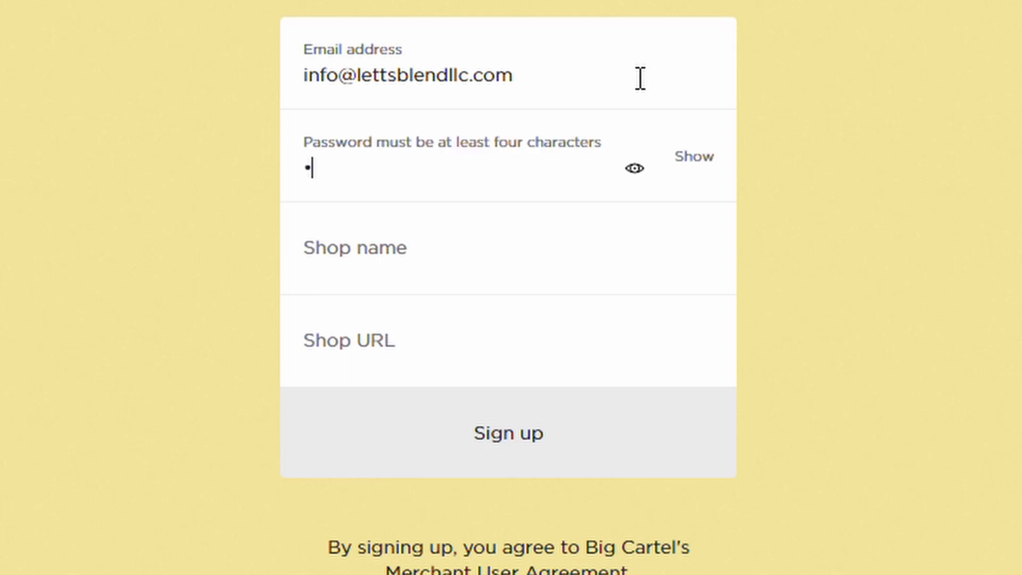
pyautogui.press('BackSpace')
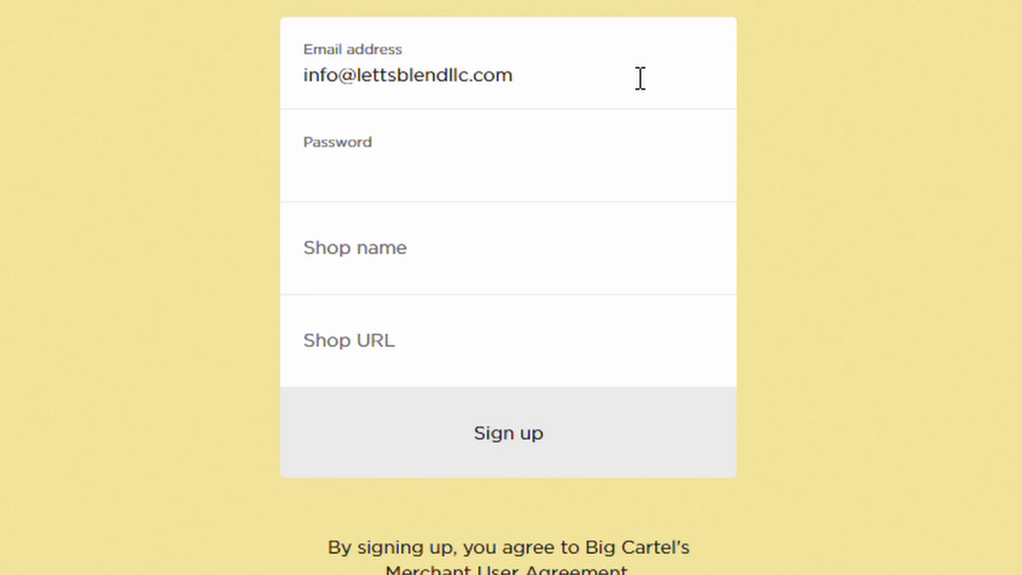
pyautogui.write('•••••••••••')
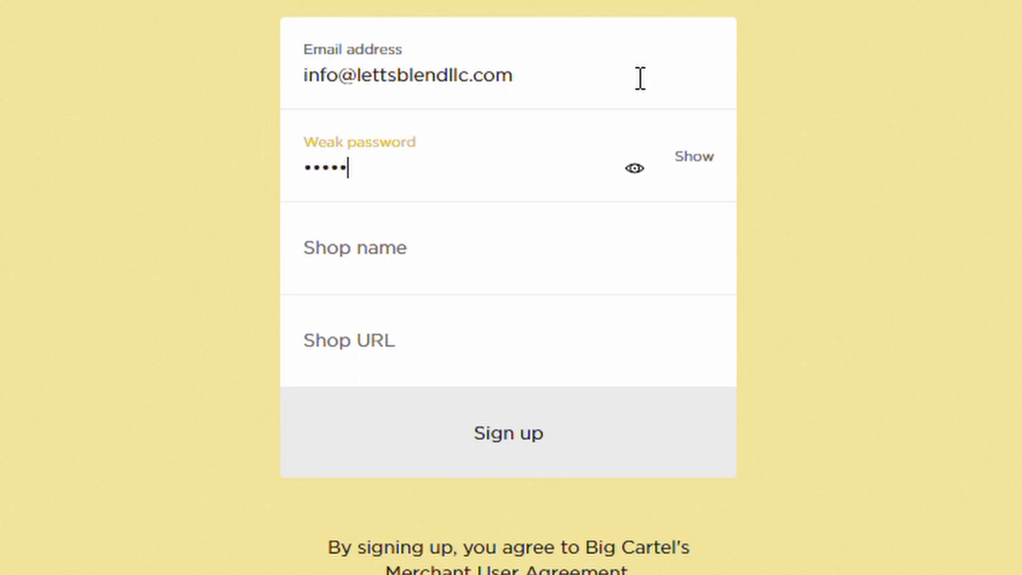
pyautogui.press('Tab')
pyautogui.write('Ltte')
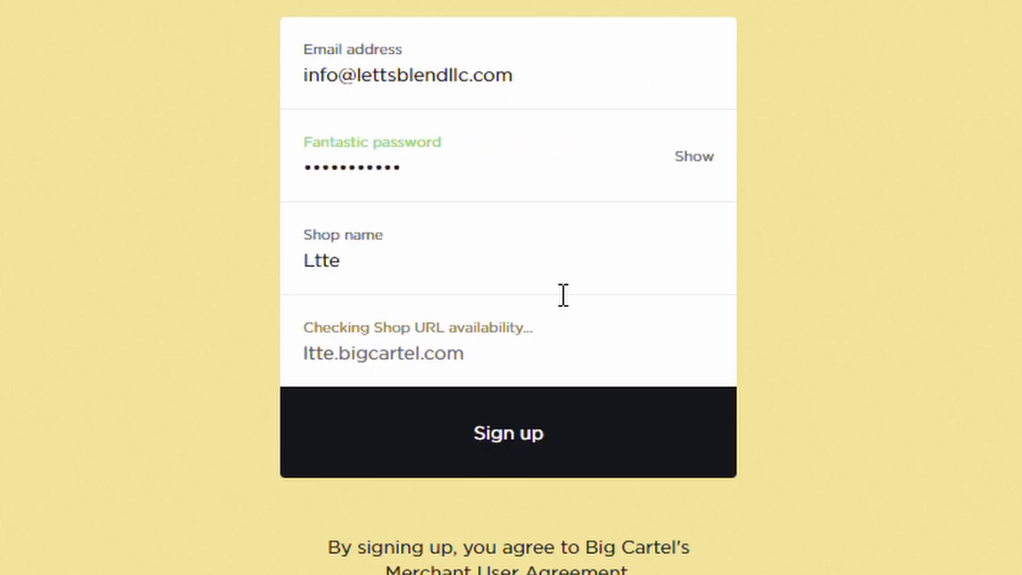
pyautogui.press('BackSpace')
pyautogui.press('BackSpace')
pyautogui.press('BackSpace')
pyautogui.write('ettsble')
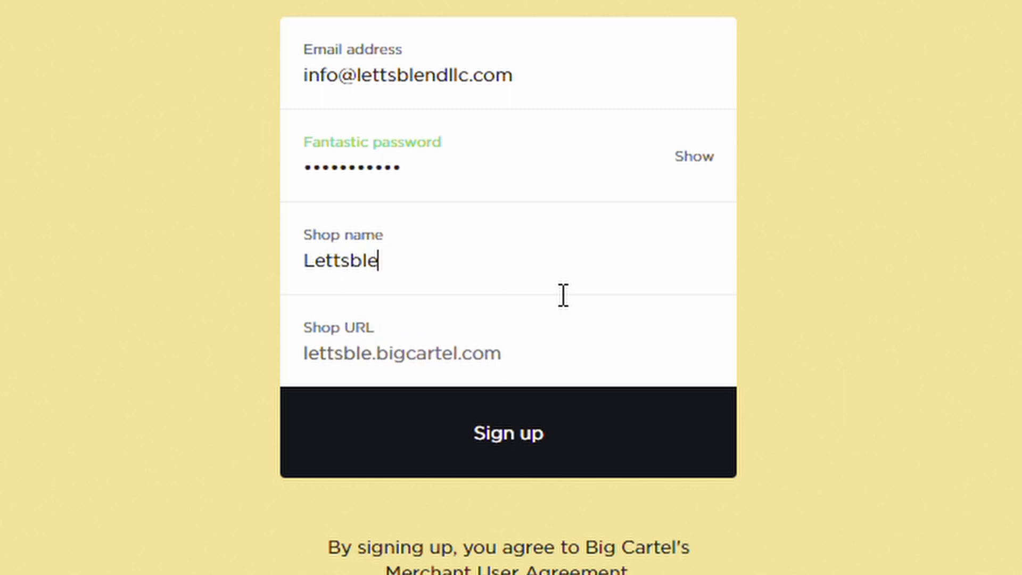
pyautogui.write('ndJa')
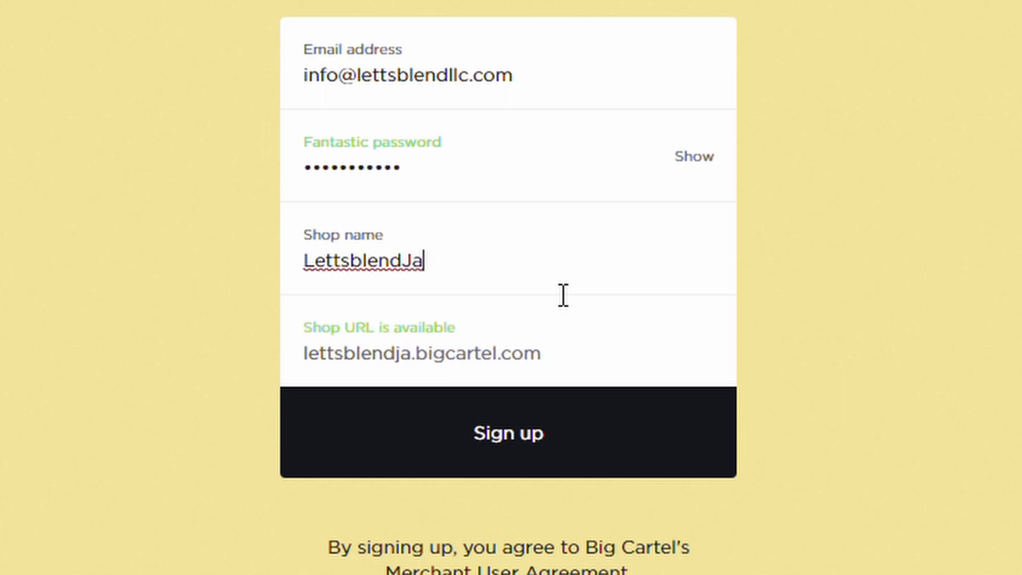
# - Create the shop, open the Add your products task, glance at Import products, then start a new product
pyautogui.click(486, 435)
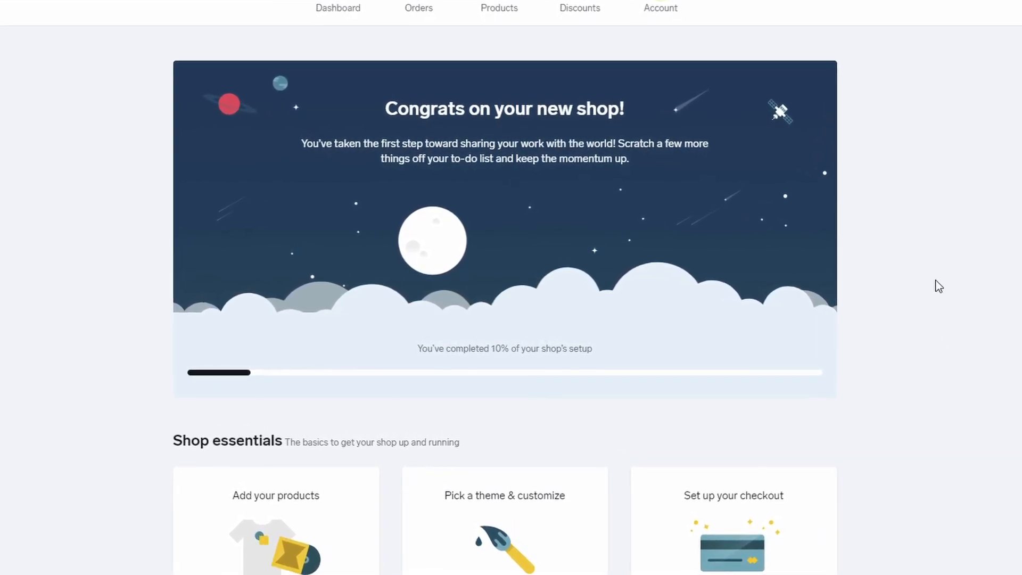
pyautogui.scroll(-4, 854, 266)
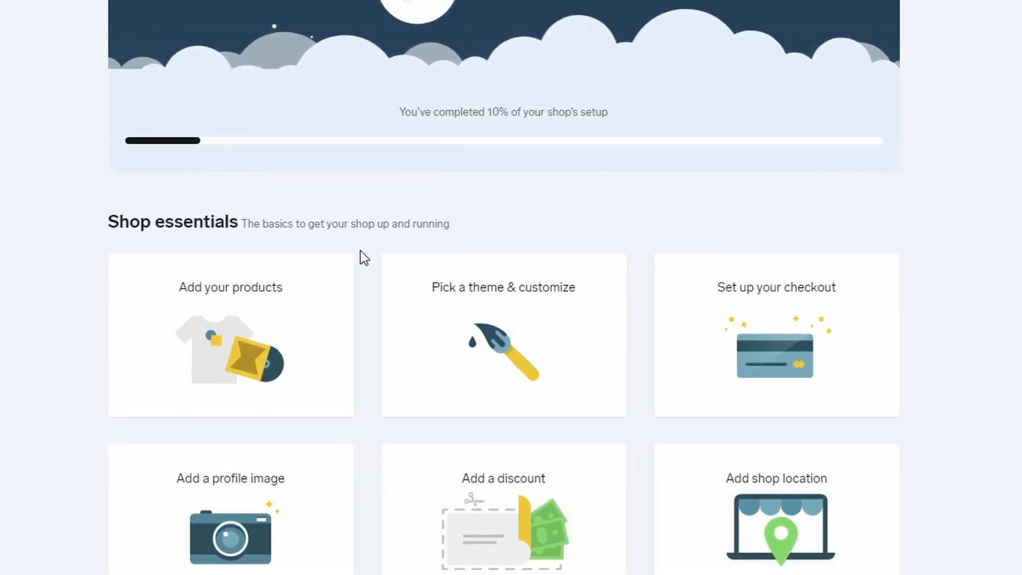
pyautogui.click(280, 332)
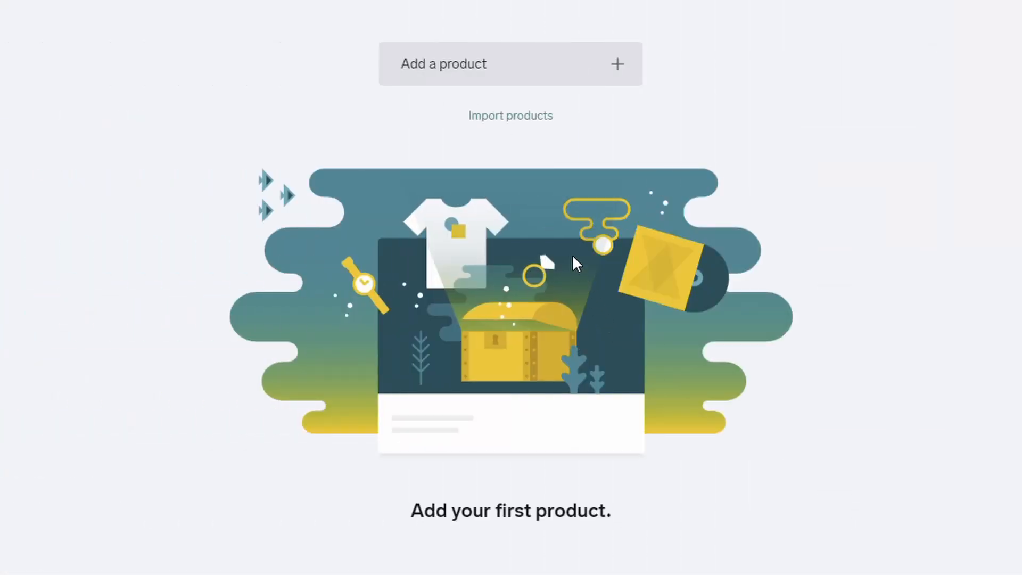
pyautogui.click(514, 117)
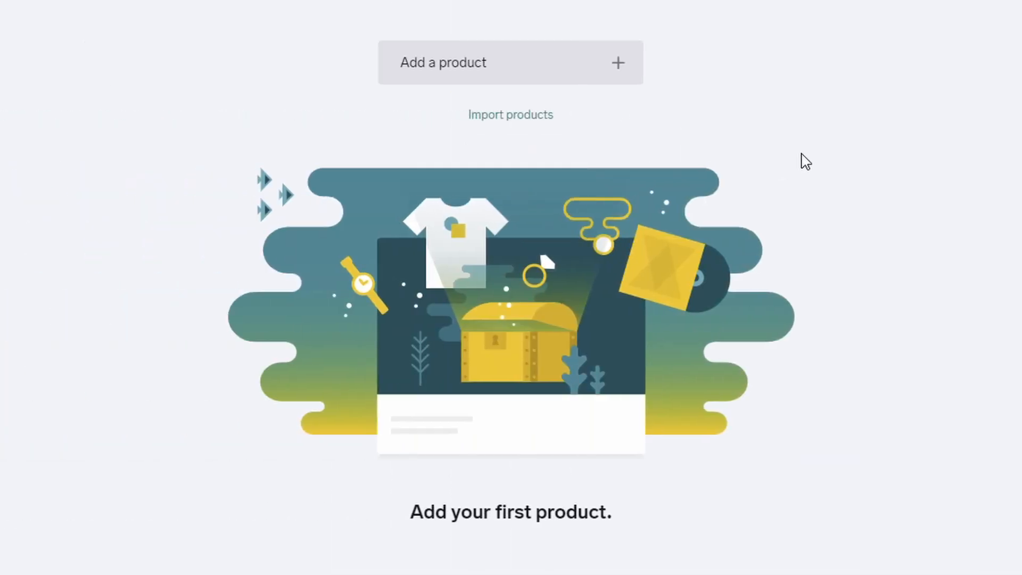
pyautogui.click(575, 89)
# - Name the product Bulk Shae Butter and describe it as soft, imported, handmade Ghana Shea butter
pyautogui.click(573, 156)
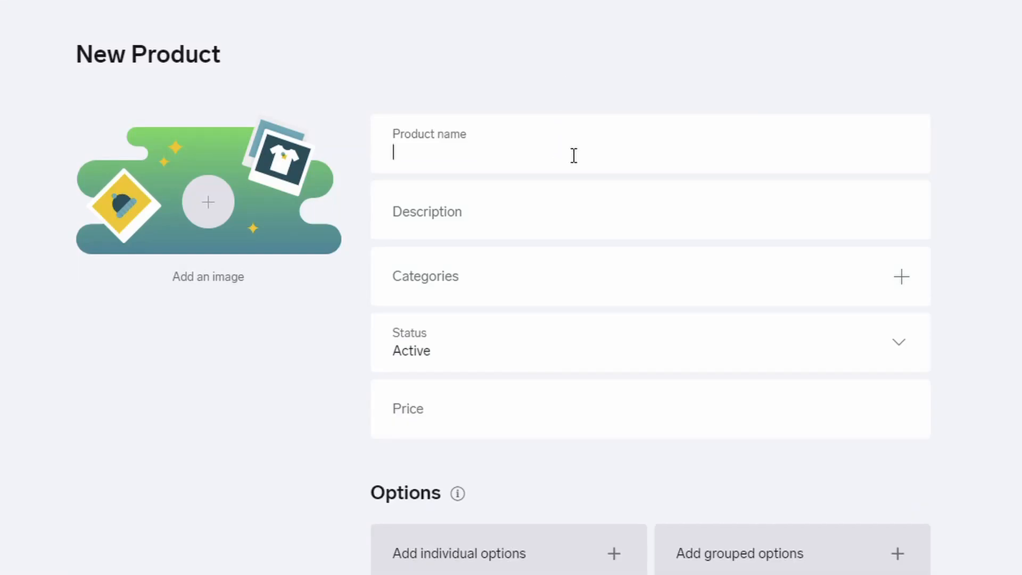
pyautogui.write('Bulk ')
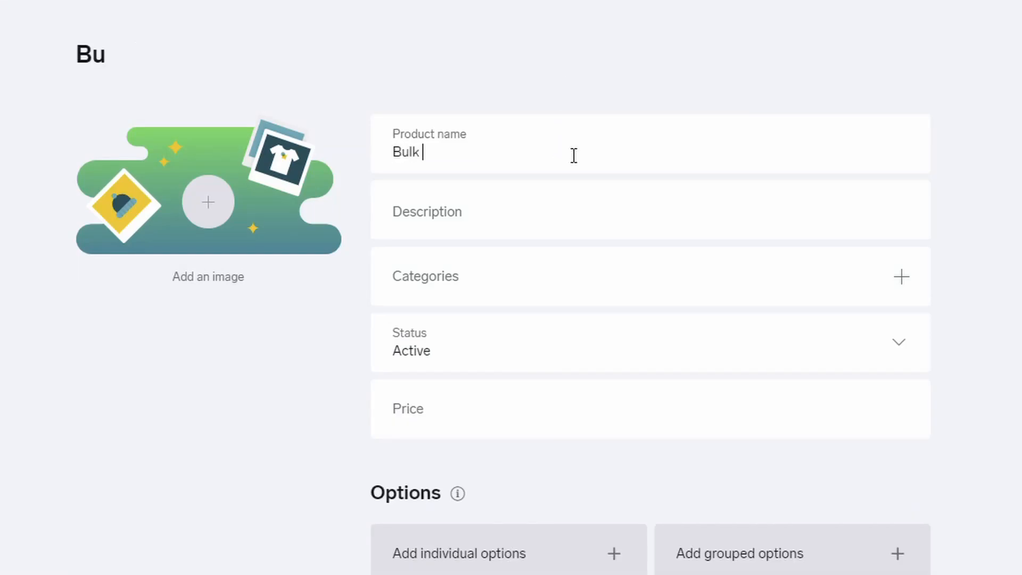
pyautogui.write('Shae')
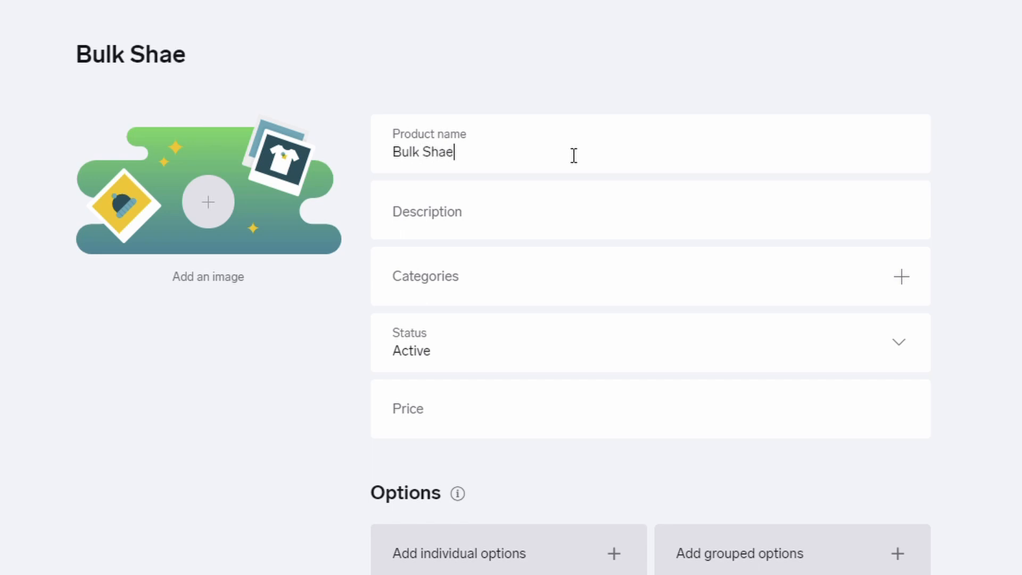
pyautogui.write(' Butter')
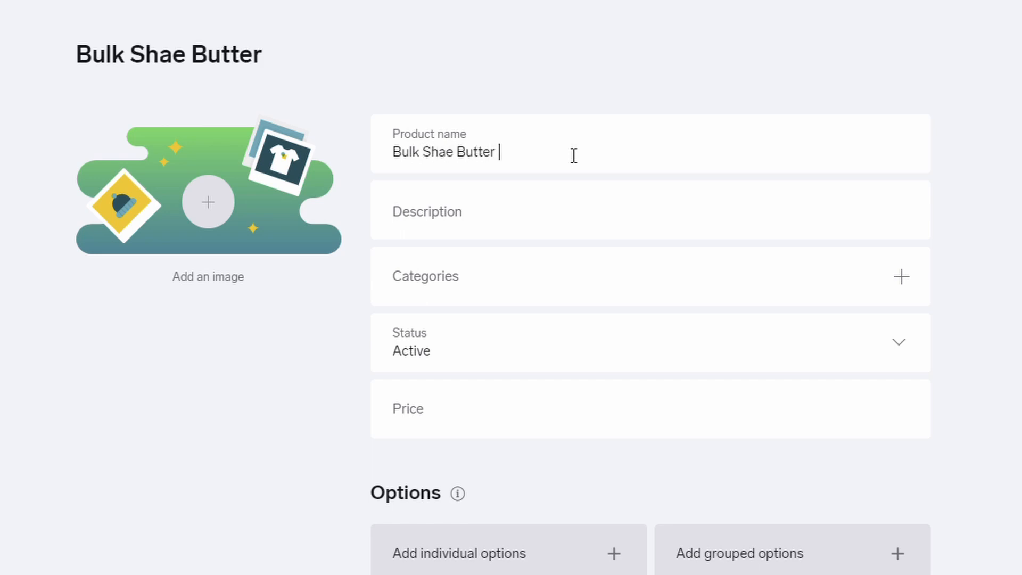
pyautogui.click(474, 228)
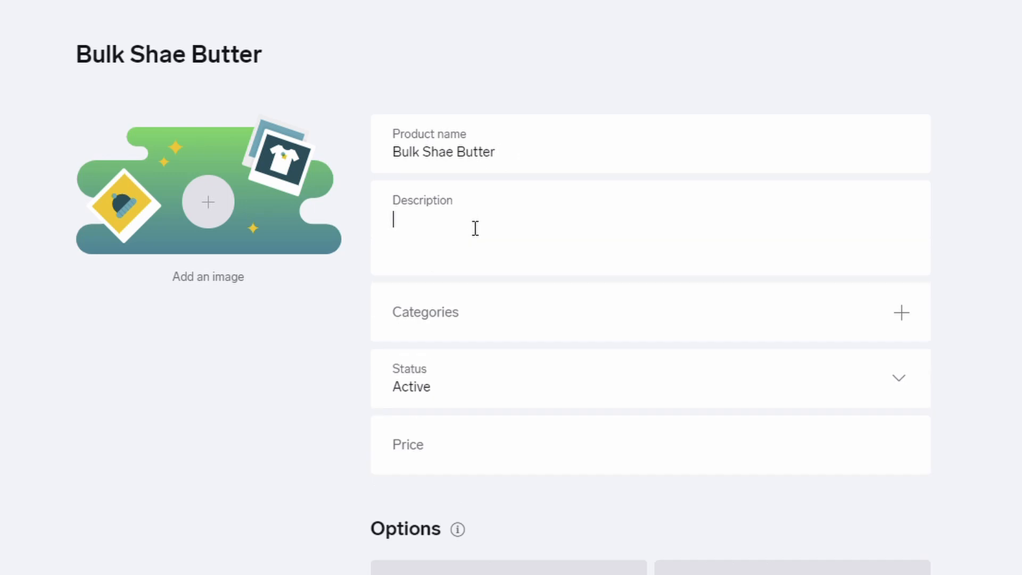
pyautogui.write('soft,')
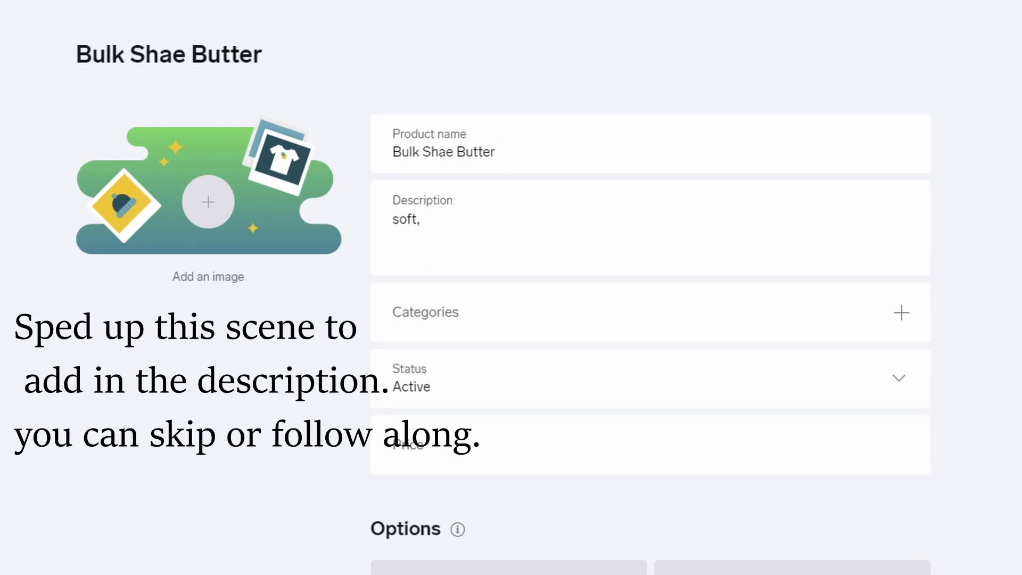
pyautogui.write(' soft')
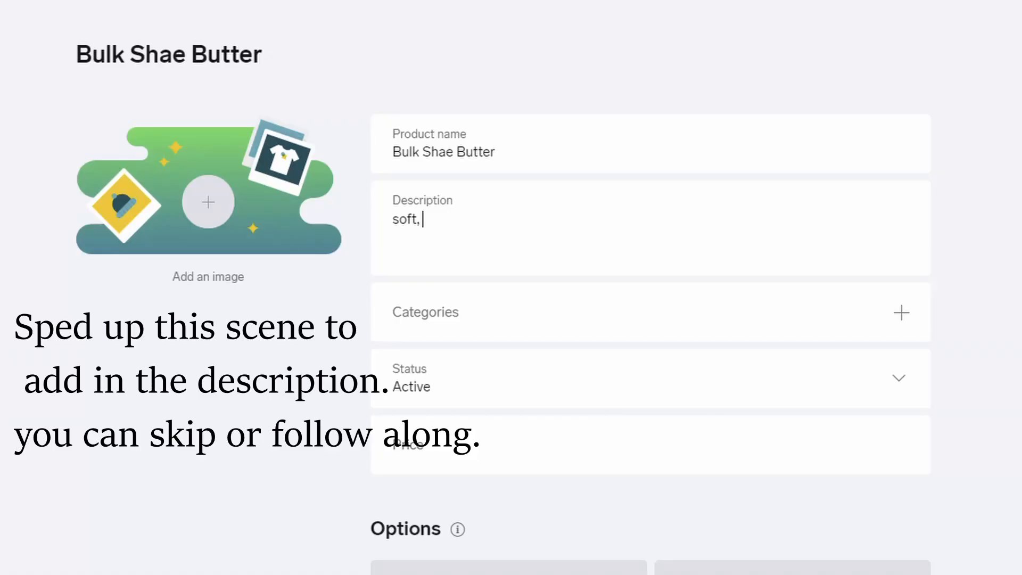
pyautogui.write('soft , imported')
pyautogui.write(', handmad')
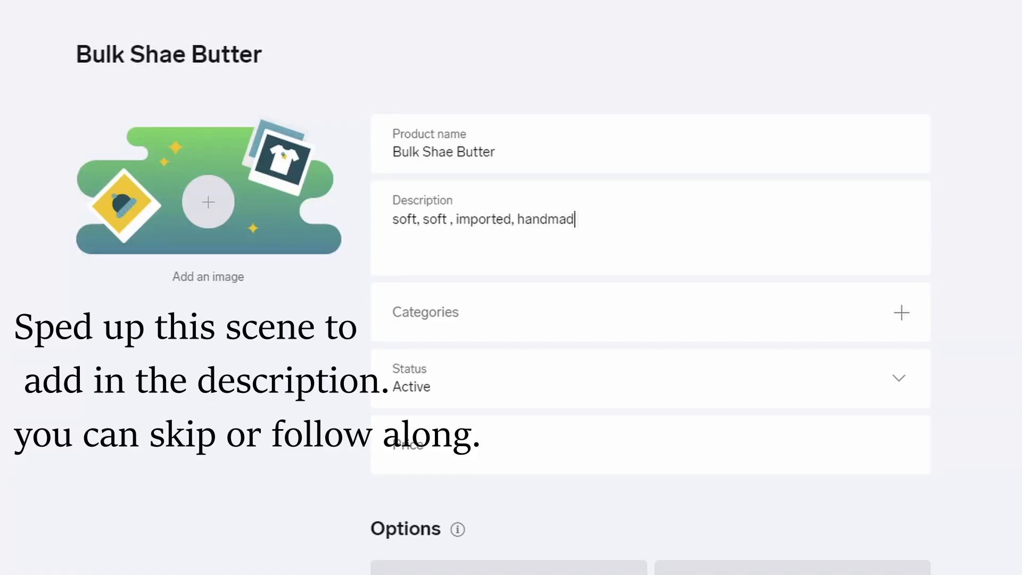
pyautogui.write('e , ghana shea butter.')
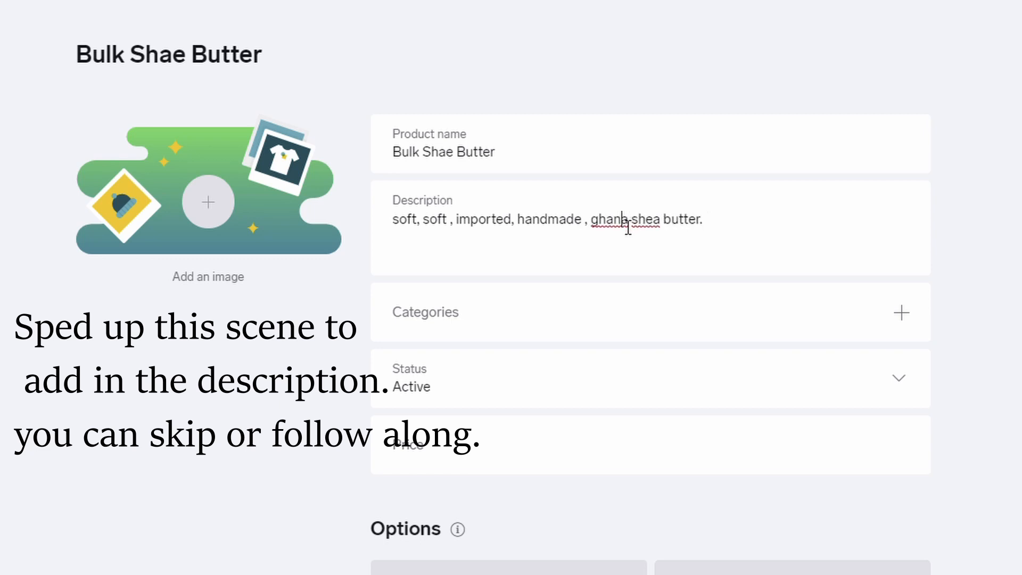
pyautogui.click(598, 221)
pyautogui.press('BackSpace')
pyautogui.write('G')
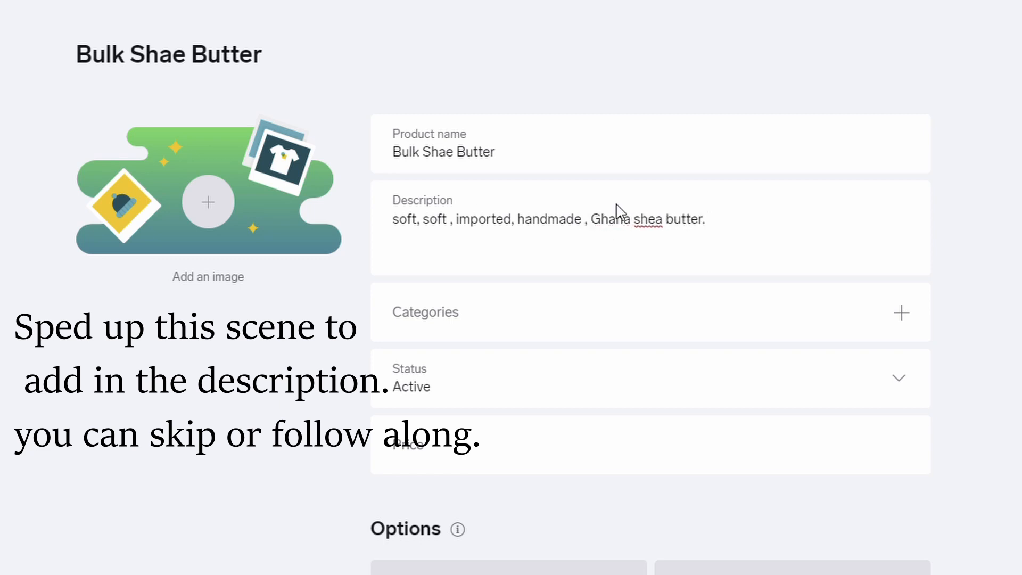
pyautogui.click(647, 229)
pyautogui.press('BackSpace')
pyautogui.write('S')
# - Add description lines: sweet nutty scent, soft to the touch, for whipped shea butter or direct use
pyautogui.click(735, 237)
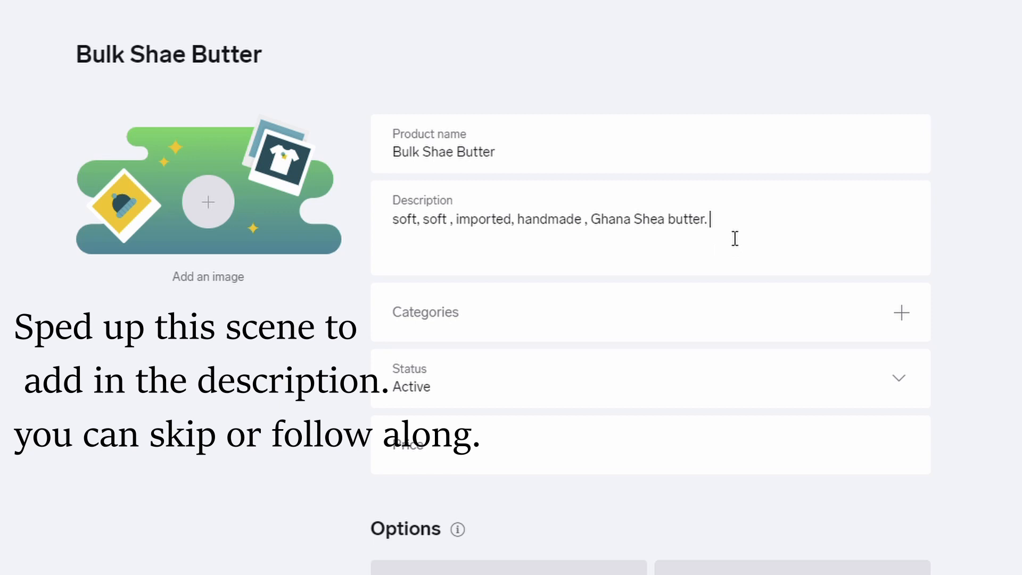
pyautogui.press('Return')
pyautogui.write('sweet n utty')
pyautogui.press('BackSpace')
pyautogui.press('BackSpace')
pyautogui.press('BackSpace')
pyautogui.press('BackSpace')
pyautogui.press('BackSpace')
pyautogui.write('utty scent')
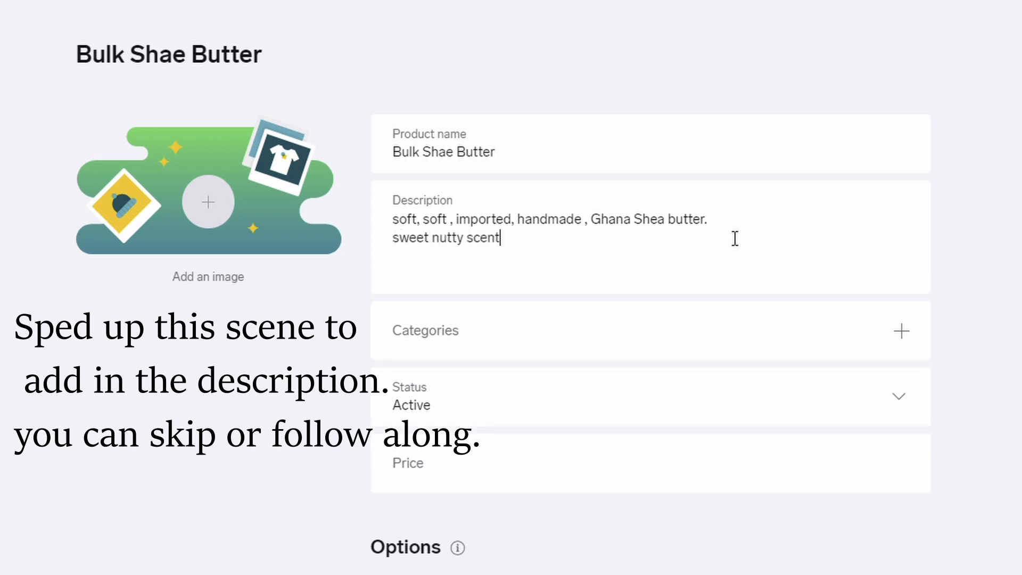
pyautogui.press('Return')
pyautogui.write('soft to the to')
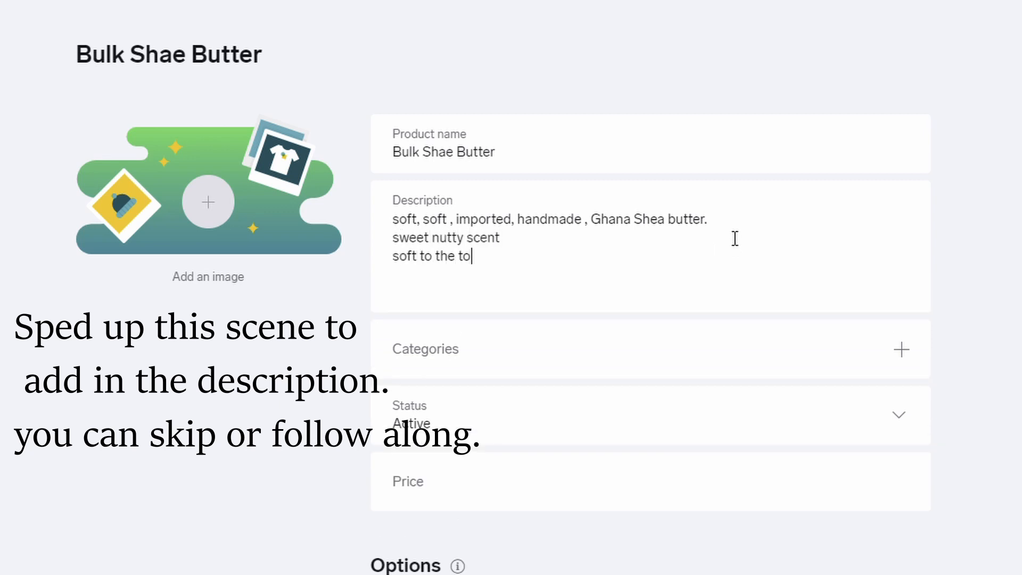
pyautogui.write('uch')
pyautogui.press('Return')
pyautogui.write('can be used to make whip')
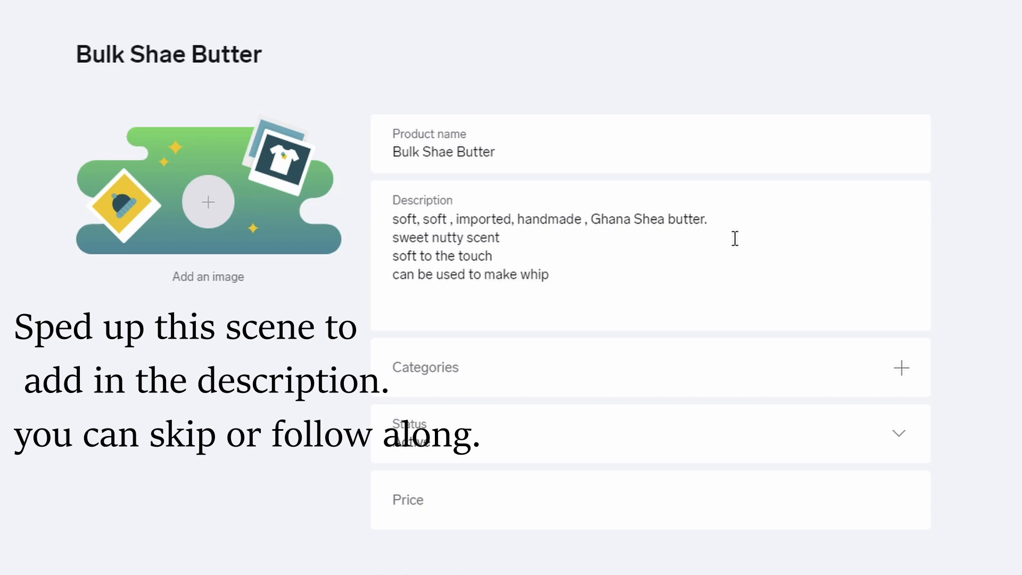
pyautogui.write('ped shea buttter')
pyautogui.press('Return')
pyautogui.write('can be used directly')
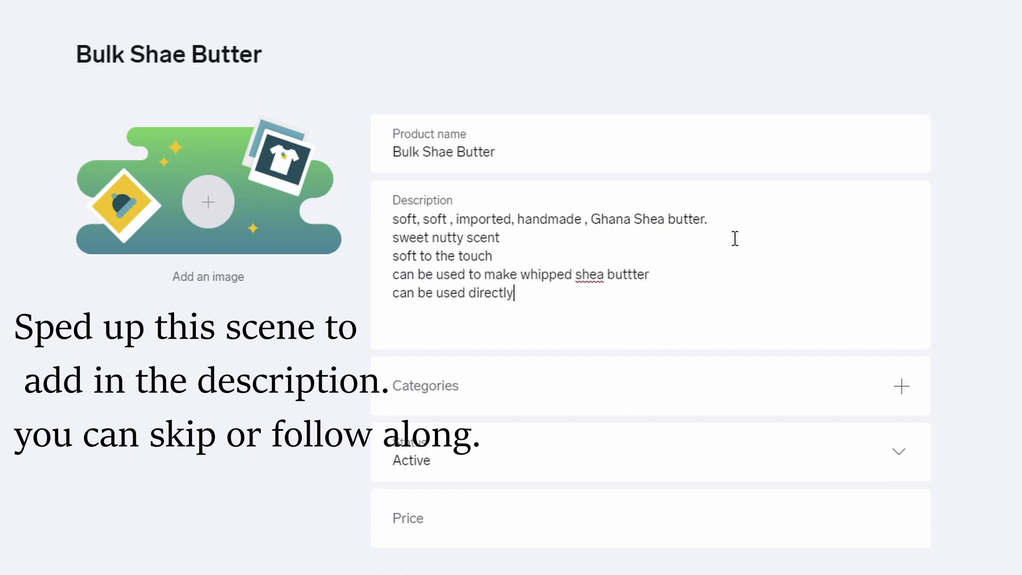
pyautogui.write(' out of the jar.')
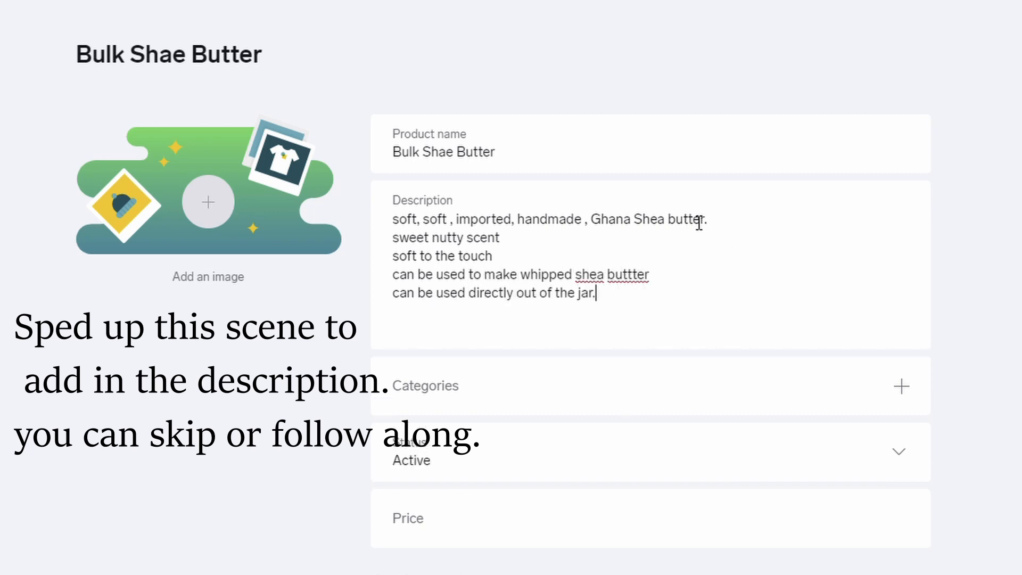
pyautogui.click(904, 392)
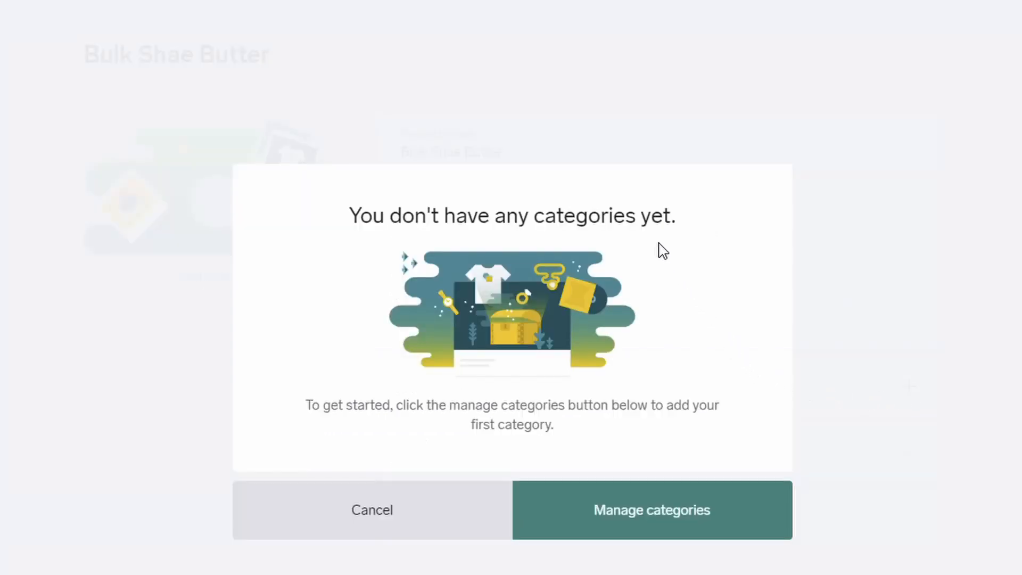
# - Create a new Raw Butters category and tick it for Bulk Shae Butter
pyautogui.click(654, 519)
pyautogui.click(520, 348)
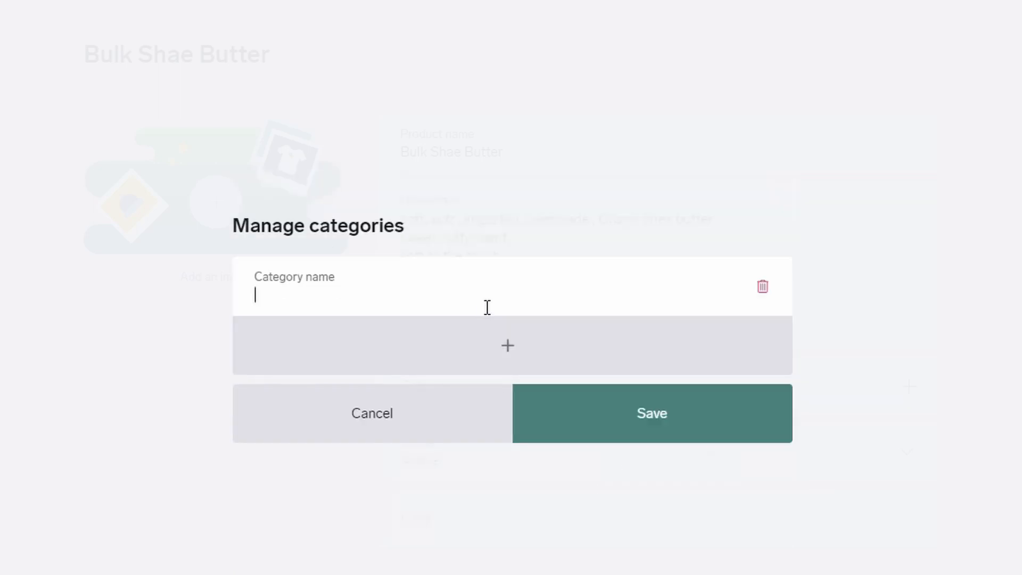
pyautogui.write('Raw Butters')
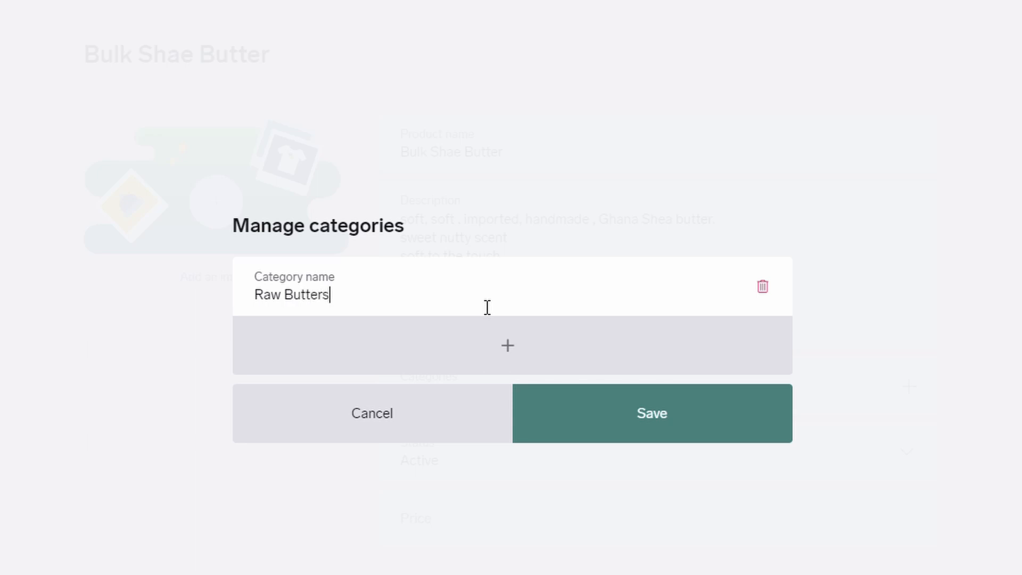
pyautogui.click(671, 442)
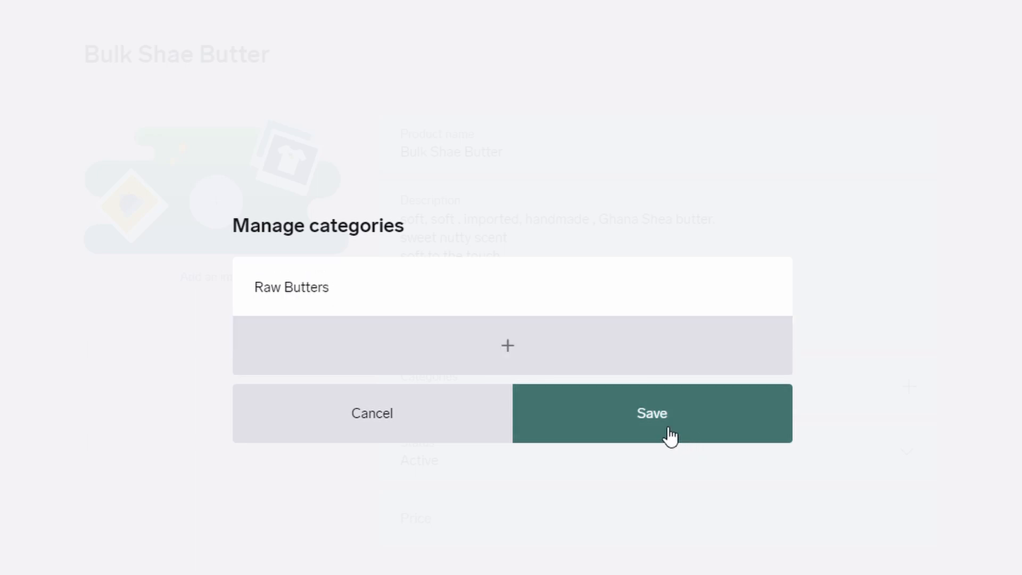
pyautogui.click(602, 395)
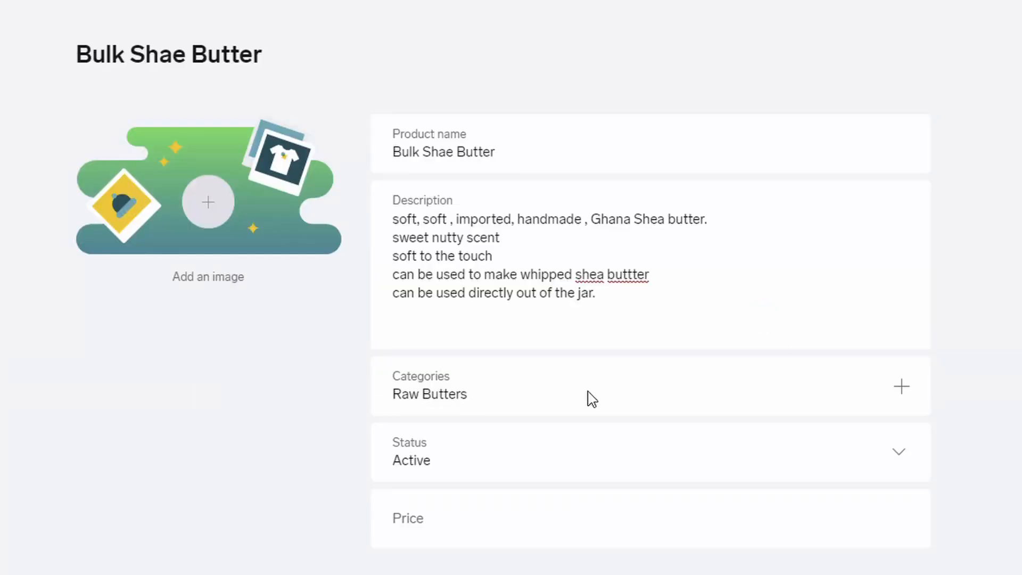
# - Enter 8.00 as Bulk Shae Butter's price
pyautogui.click(583, 464)
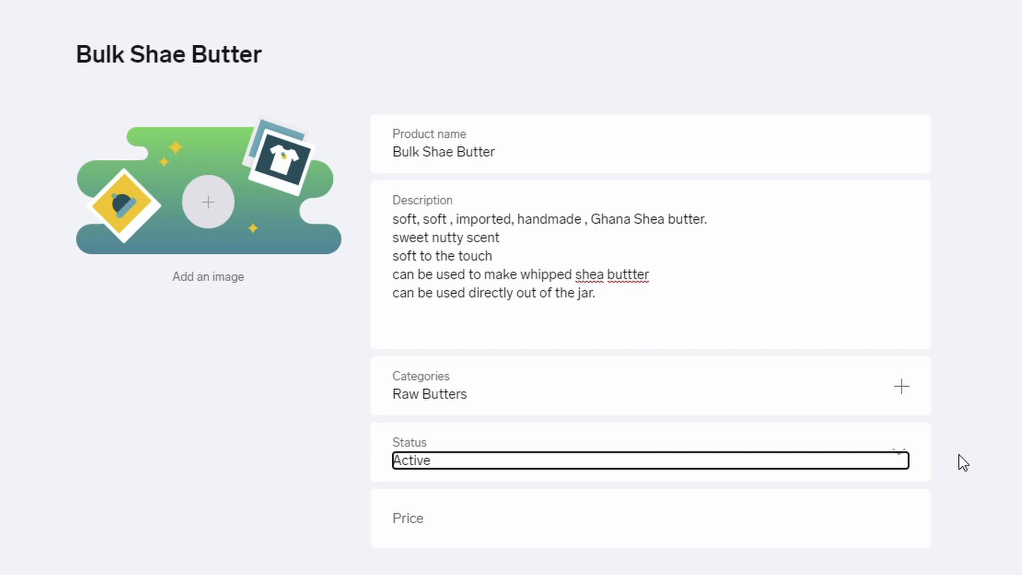
pyautogui.click(986, 428)
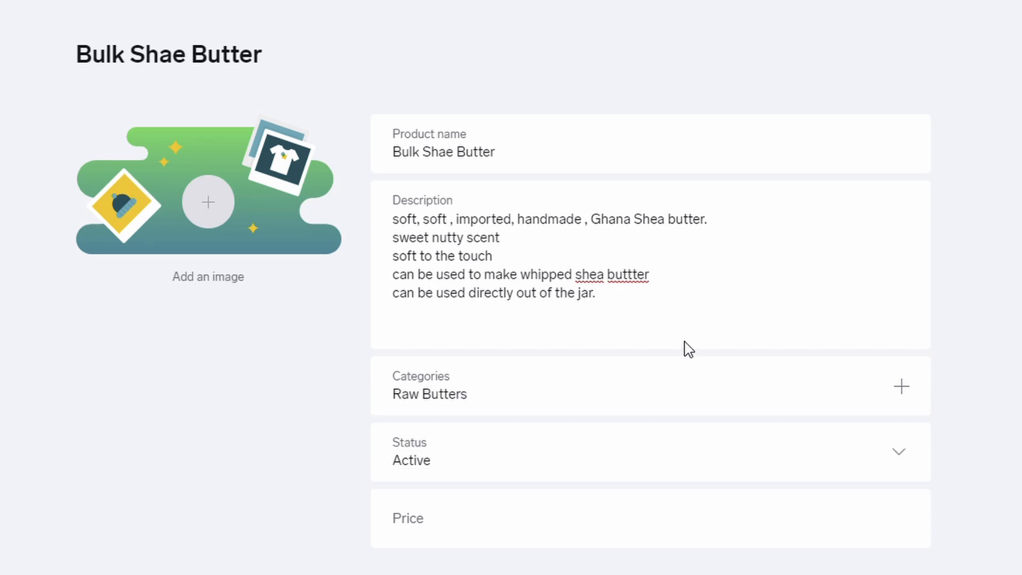
pyautogui.click(583, 523)
pyautogui.write('8.00')
pyautogui.press('Tab')
pyautogui.scroll(-5, 1013, 479)
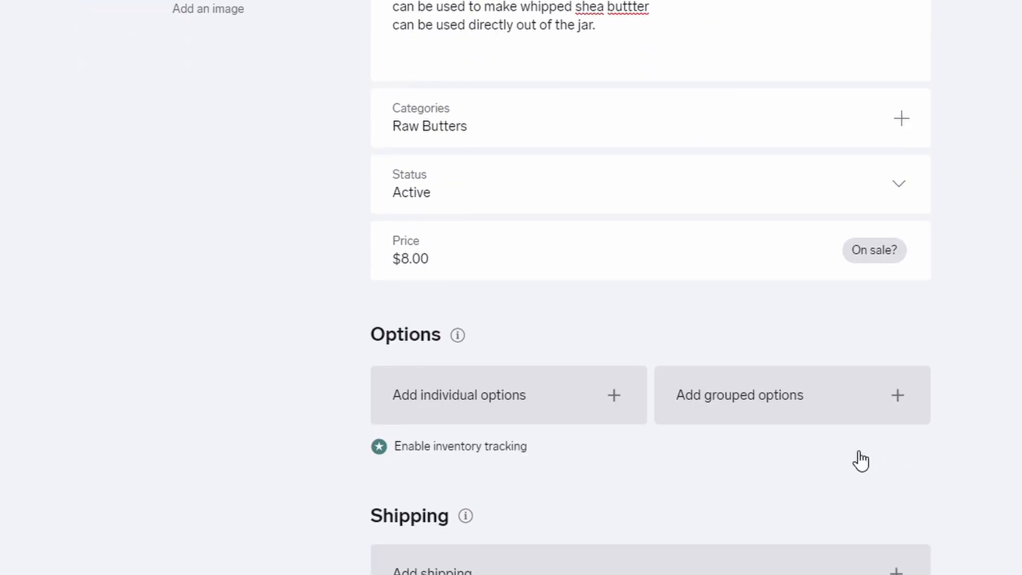
# - Add a 1 lb option and a 2 lb option priced at $16.00
pyautogui.click(611, 411)
pyautogui.click(611, 406)
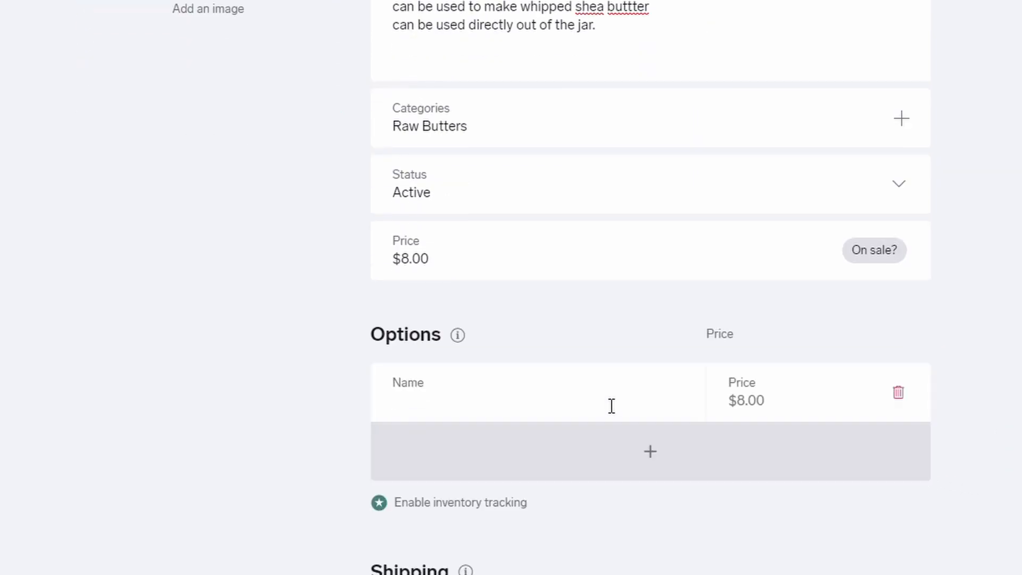
pyautogui.write('1 lb')
pyautogui.click(641, 482)
pyautogui.click(548, 452)
pyautogui.write('2 ')
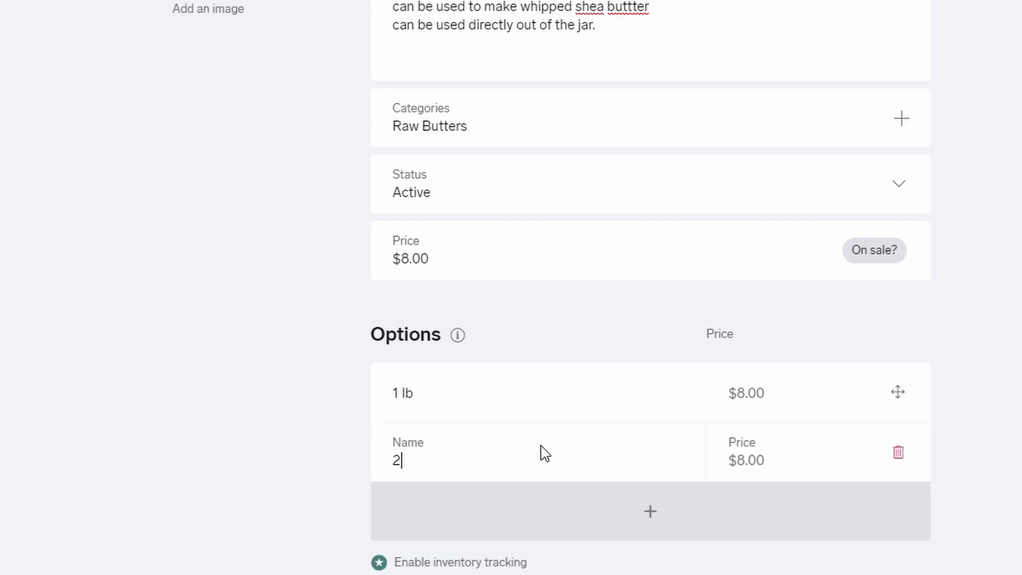
pyautogui.write('lb')
pyautogui.press('Tab')
pyautogui.press('BackSpace')
pyautogui.press('BackSpace')
pyautogui.press('BackSpace')
pyautogui.press('BackSpace')
pyautogui.write('16.00')
# - Add a third option, 5 lb, priced at $30.00
pyautogui.click(582, 495)
pyautogui.click(566, 506)
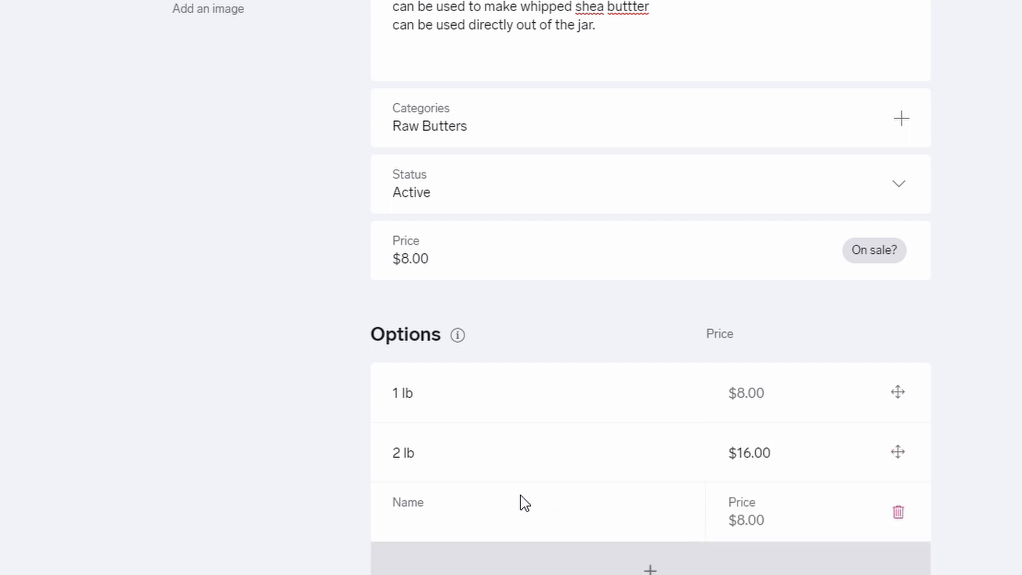
pyautogui.write('5 lb')
pyautogui.press('Tab')
pyautogui.press('BackSpace')
pyautogui.press('BackSpace')
pyautogui.press('BackSpace')
pyautogui.press('BackSpace')
pyautogui.write('30.00')
pyautogui.press('Return')
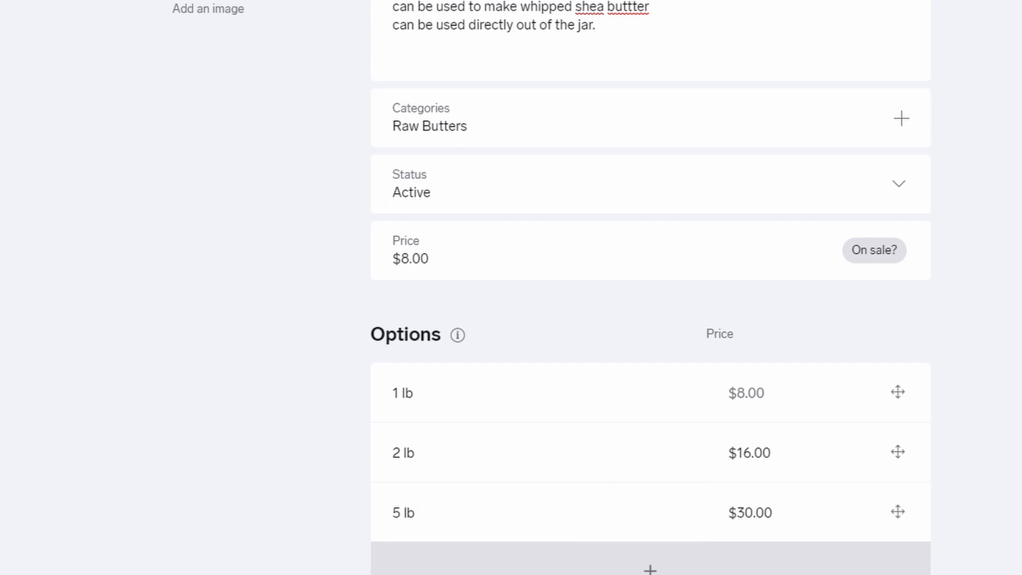
pyautogui.scroll(-10, 650, 288)
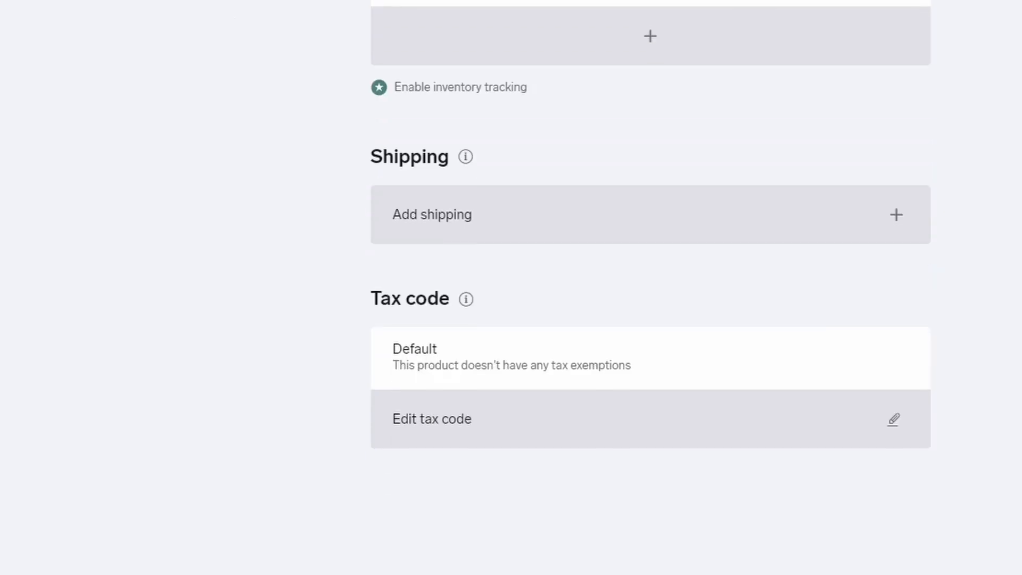
# - Add a United States shipping row with an $8.25 with-others cost
pyautogui.click(896, 214)
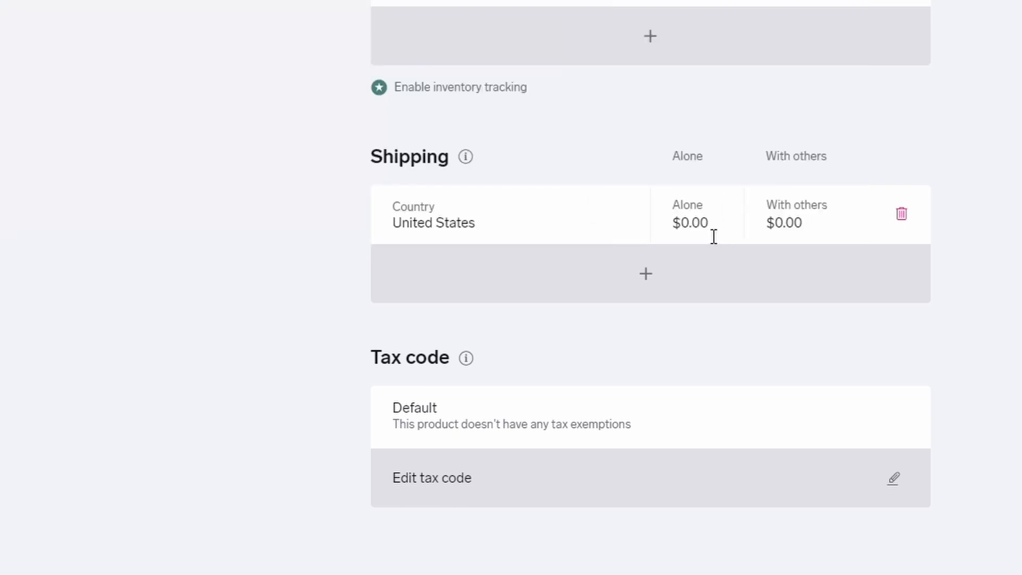
pyautogui.click(713, 236)
pyautogui.click(787, 229)
pyautogui.click(789, 228)
pyautogui.press('BackSpace')
pyautogui.press('BackSpace')
pyautogui.press('BackSpace')
pyautogui.press('BackSpace')
pyautogui.write('8.25')
pyautogui.press('Return')
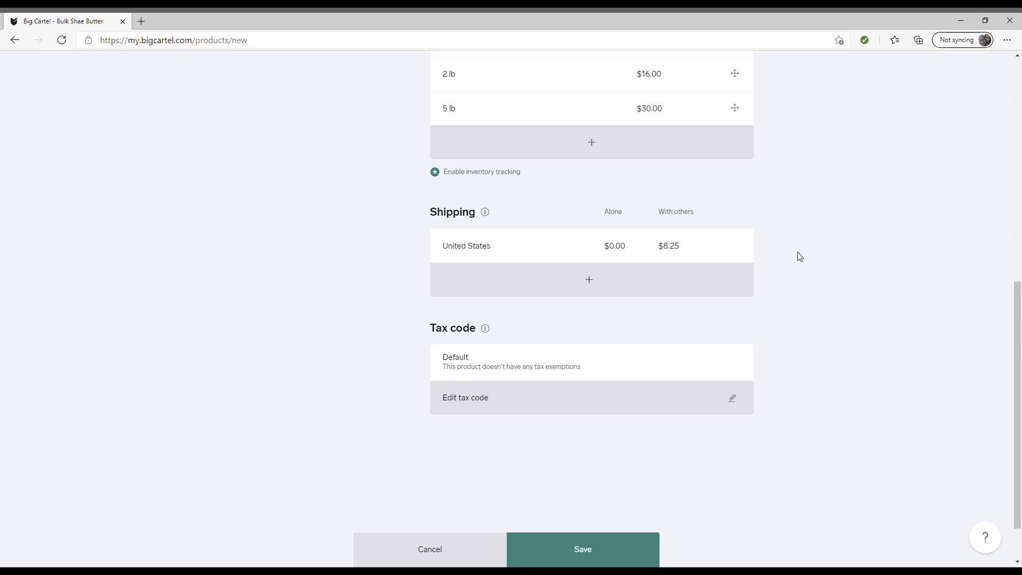
# - Change the United States shipped-alone cost to $3.00
pyautogui.click(617, 248)
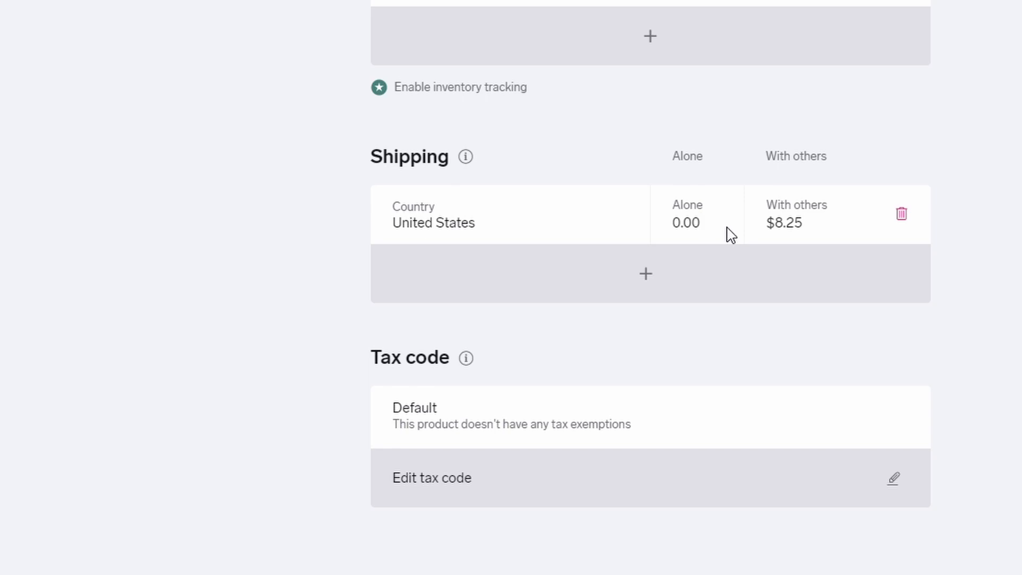
pyautogui.moveTo(718, 235); pyautogui.dragTo(668, 228)
pyautogui.write('3.00')
pyautogui.click(998, 291)
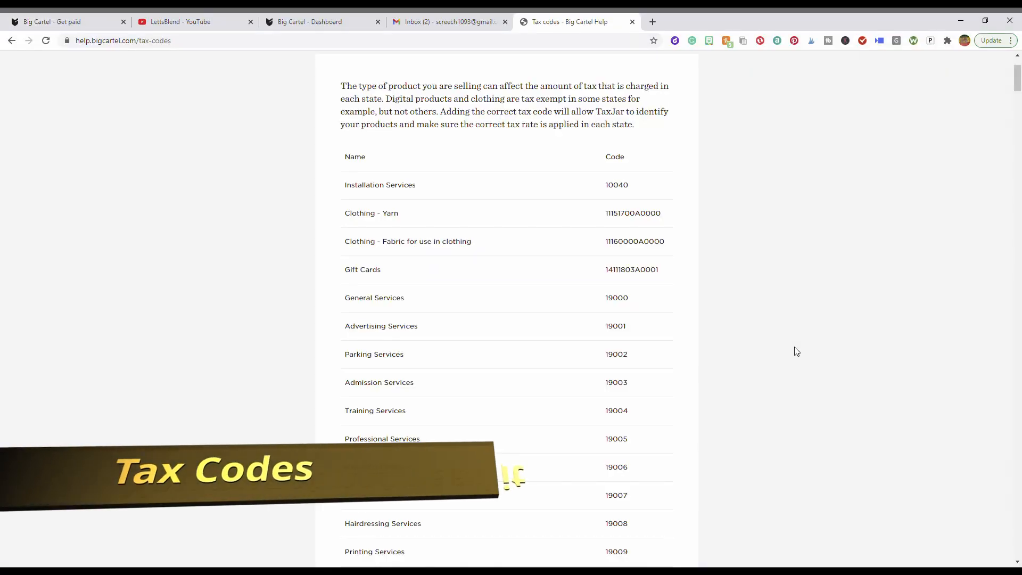
pyautogui.scroll(2, 713, 314)
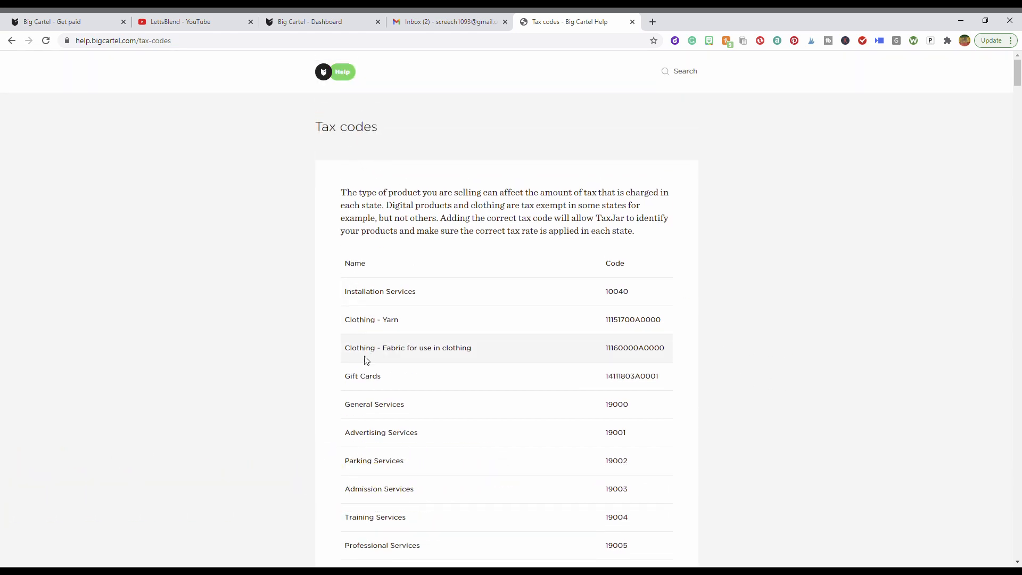
pyautogui.scroll(-2, 365, 358)
pyautogui.scroll(-1, 396, 365)
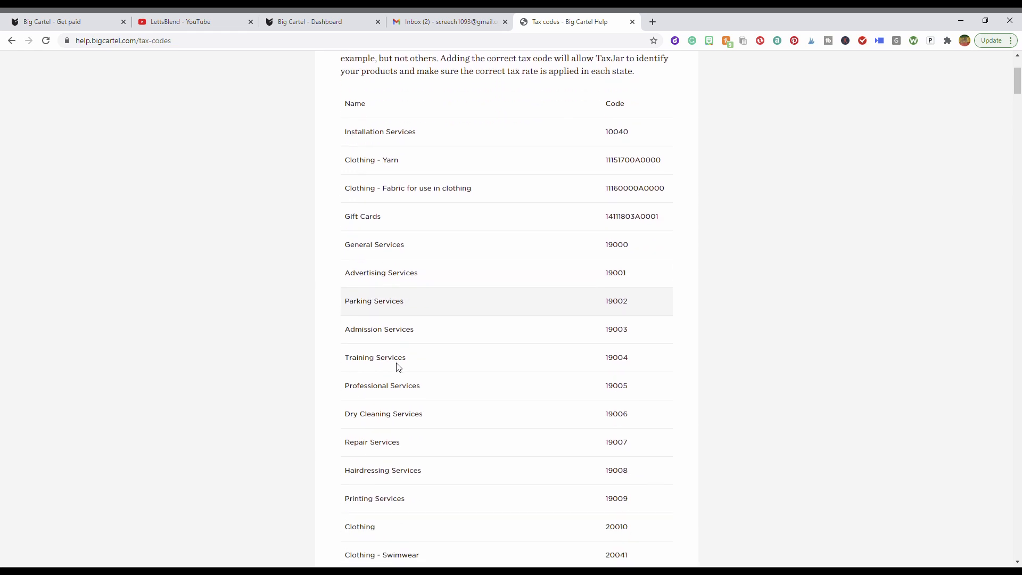
pyautogui.scroll(-1, 387, 399)
pyautogui.scroll(-1, 399, 441)
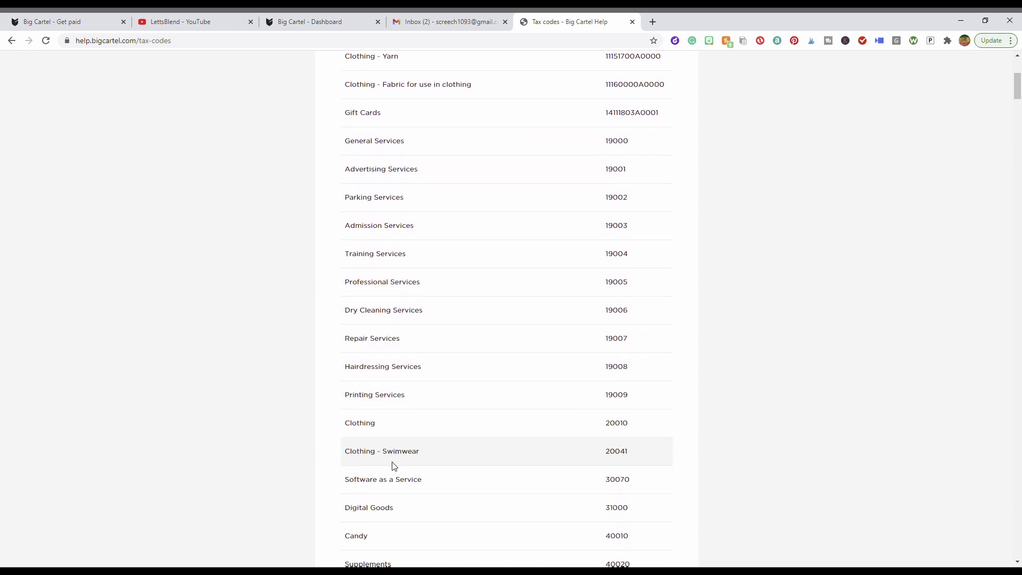
pyautogui.scroll(-2, 393, 498)
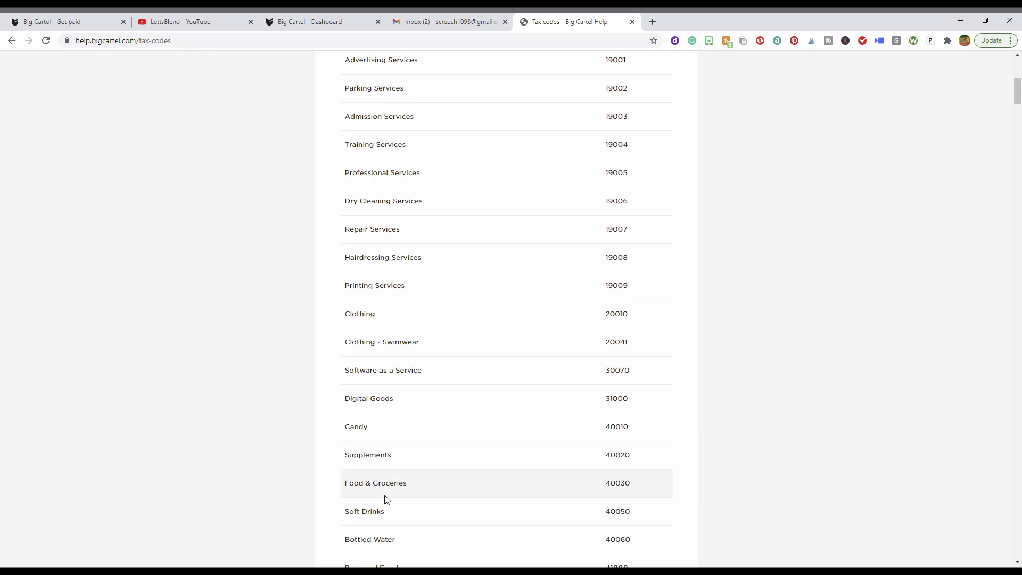
pyautogui.scroll(-1, 385, 497)
pyautogui.scroll(-5, 388, 503)
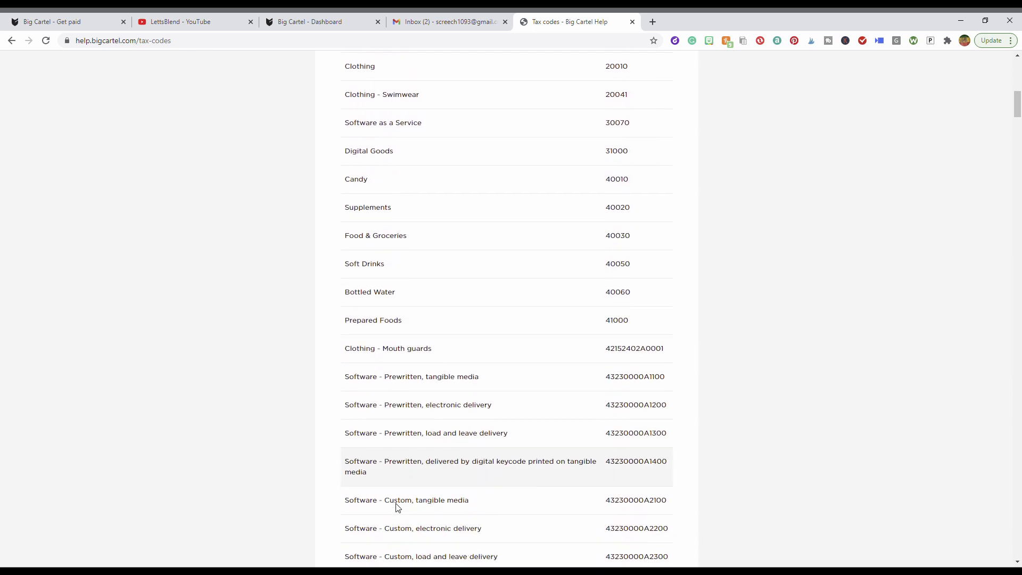
pyautogui.scroll(-8, 396, 507)
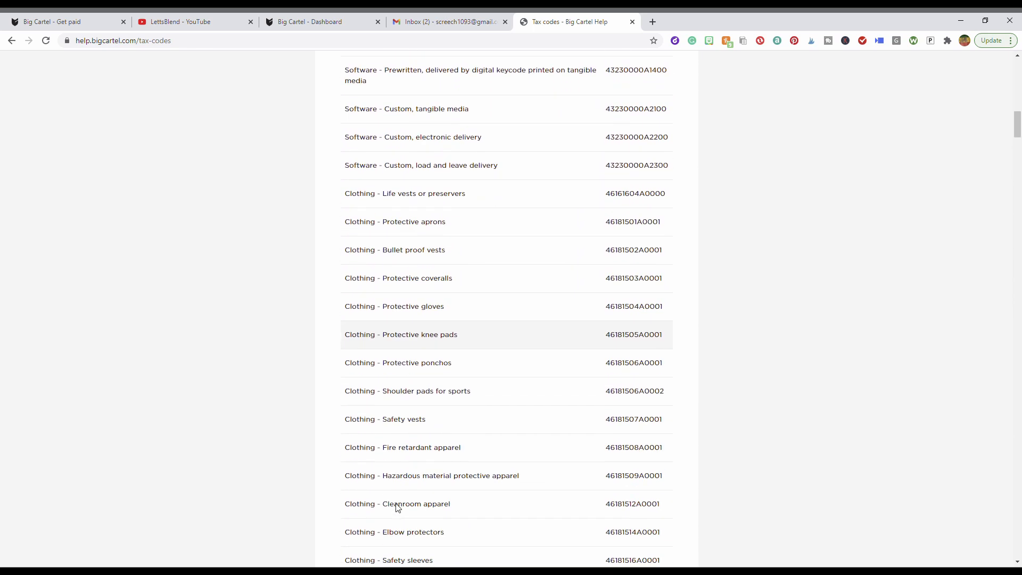
pyautogui.scroll(-6, 396, 507)
pyautogui.hotkey('alt', 'Tab')
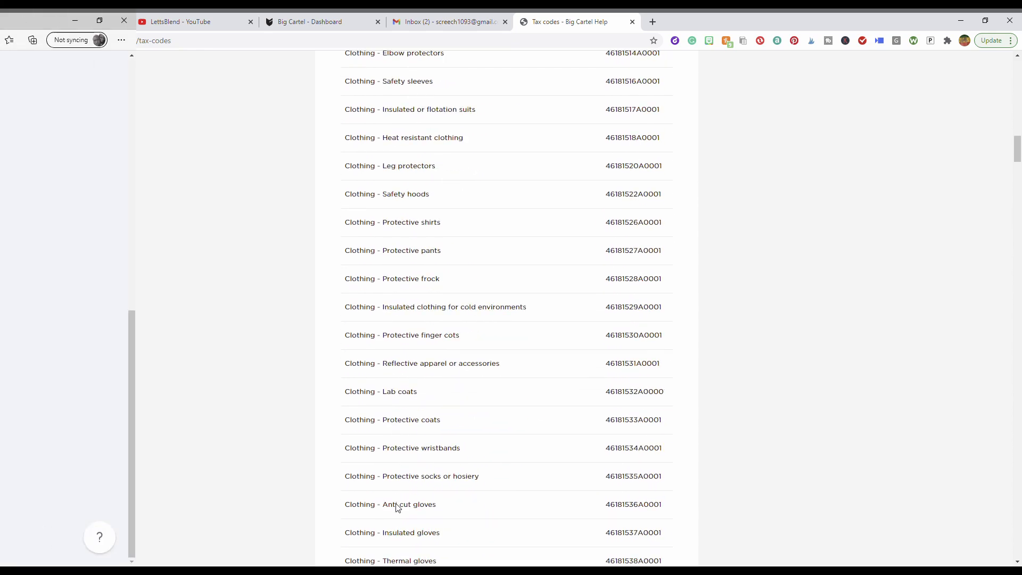
pyautogui.scroll(6, 561, 497)
pyautogui.scroll(-3, 562, 497)
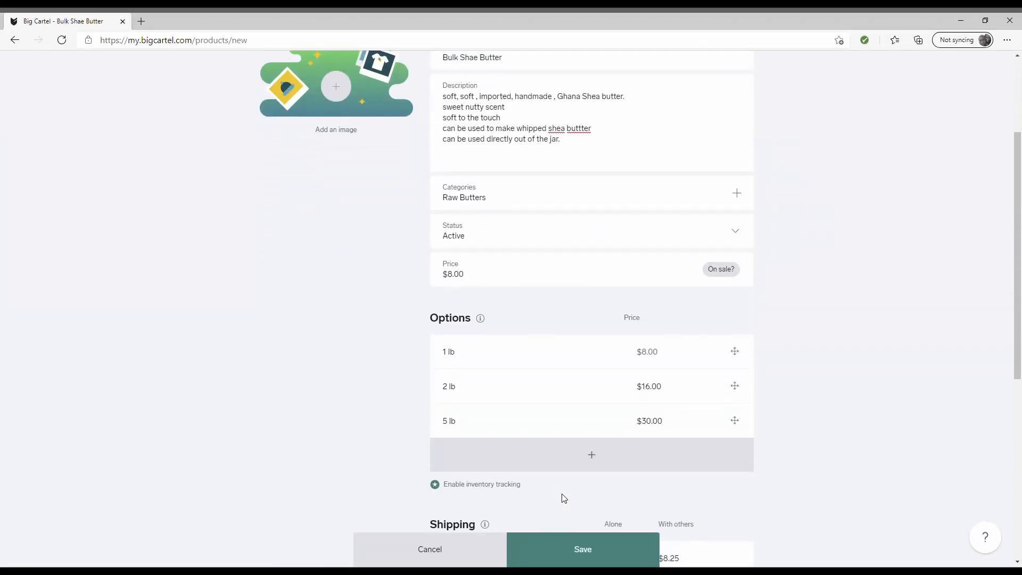
# - Save Bulk Shae Butter and return to the Products list, where it appears at $8.00
pyautogui.scroll(3, 564, 498)
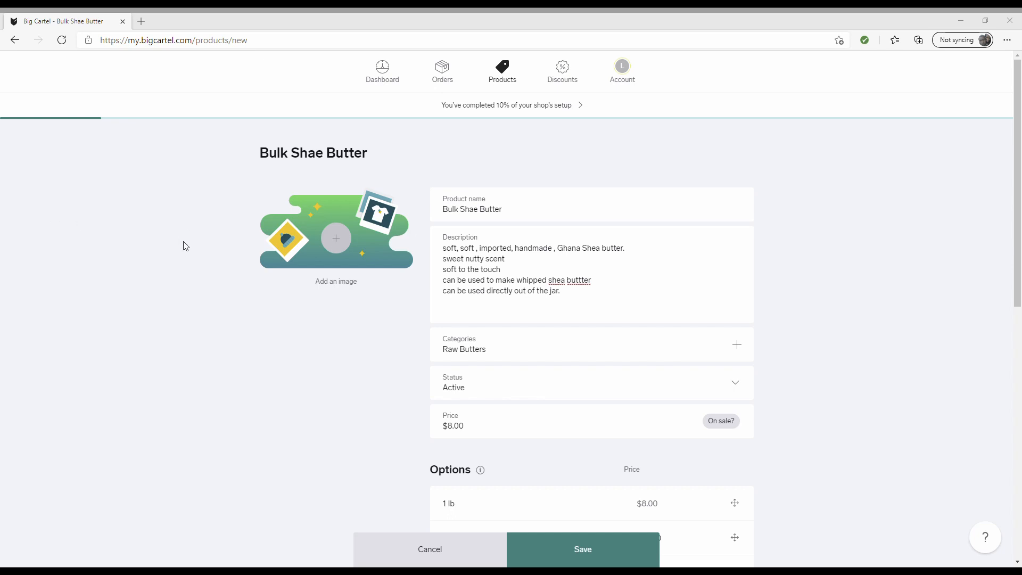
pyautogui.click(409, 279)
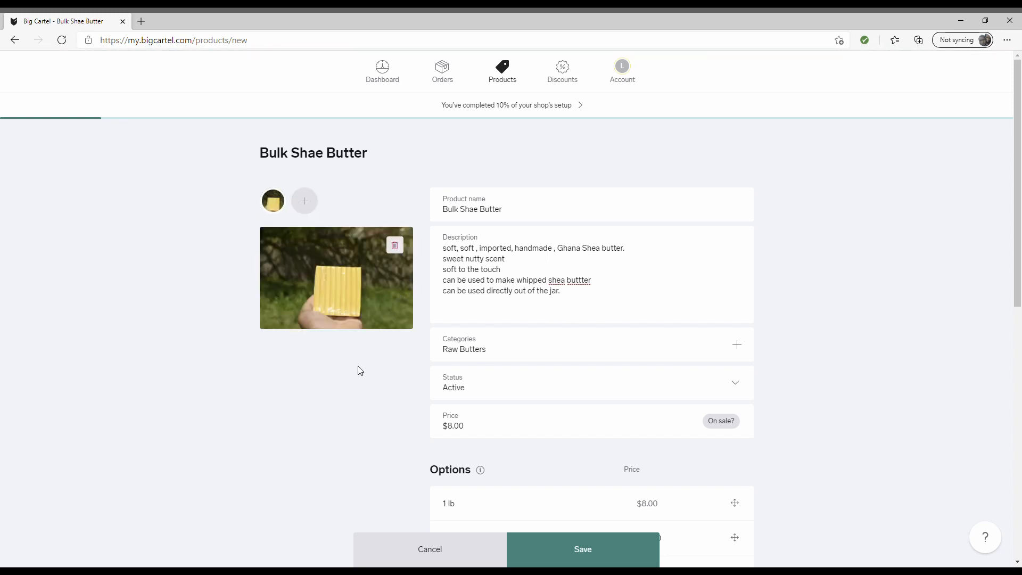
pyautogui.scroll(-10, 355, 364)
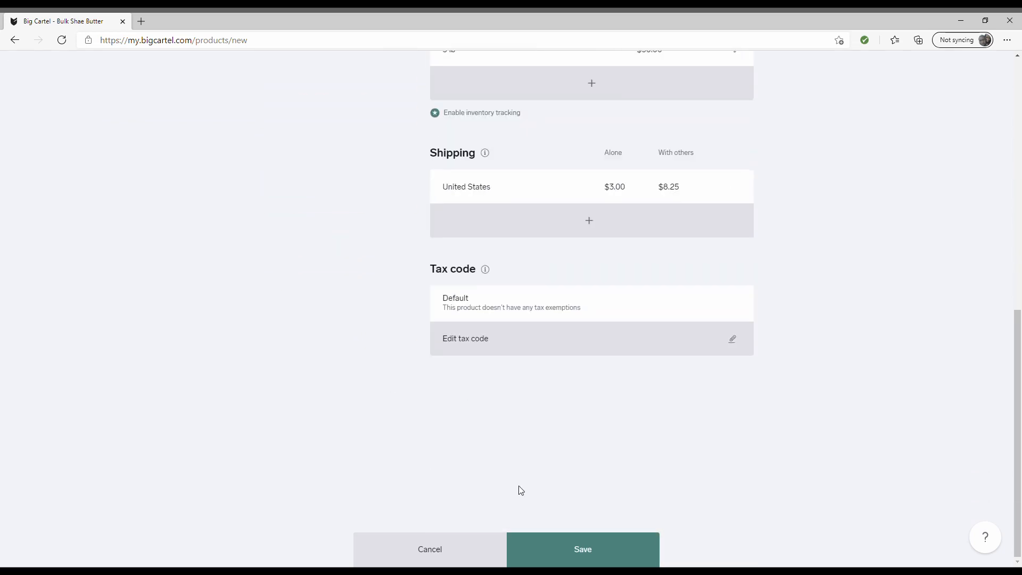
pyautogui.click(571, 543)
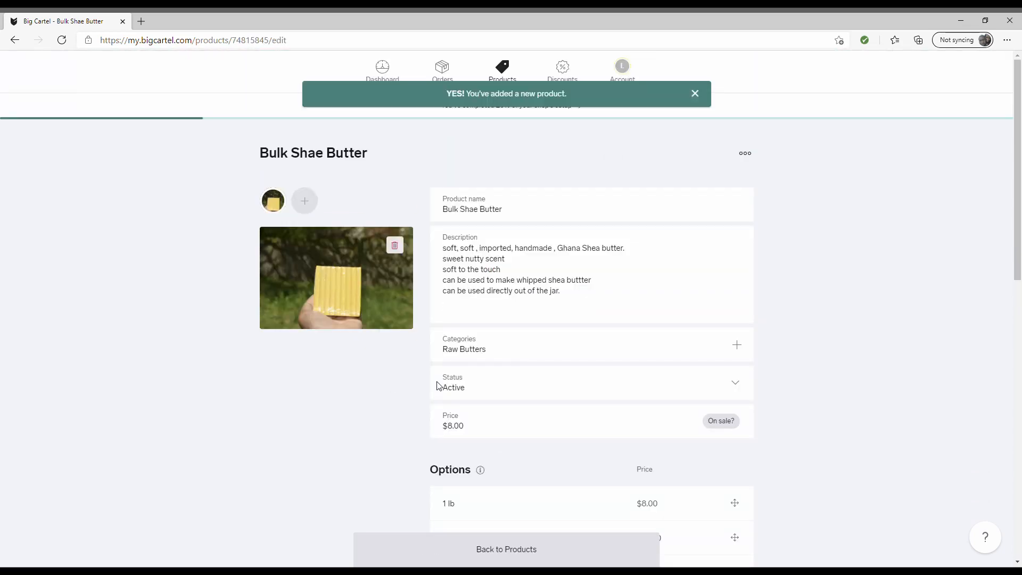
pyautogui.scroll(-10, 436, 384)
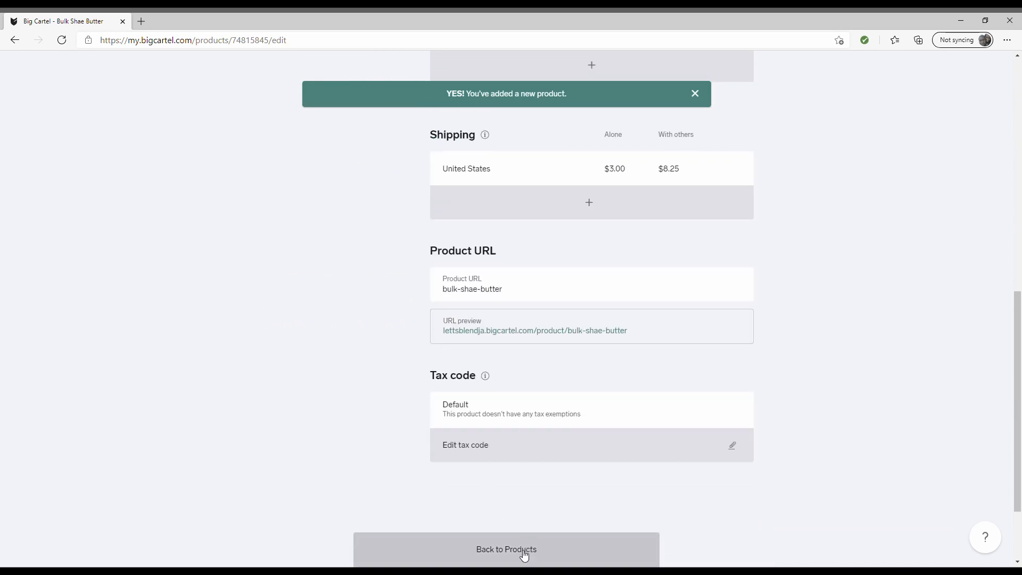
pyautogui.click(524, 554)
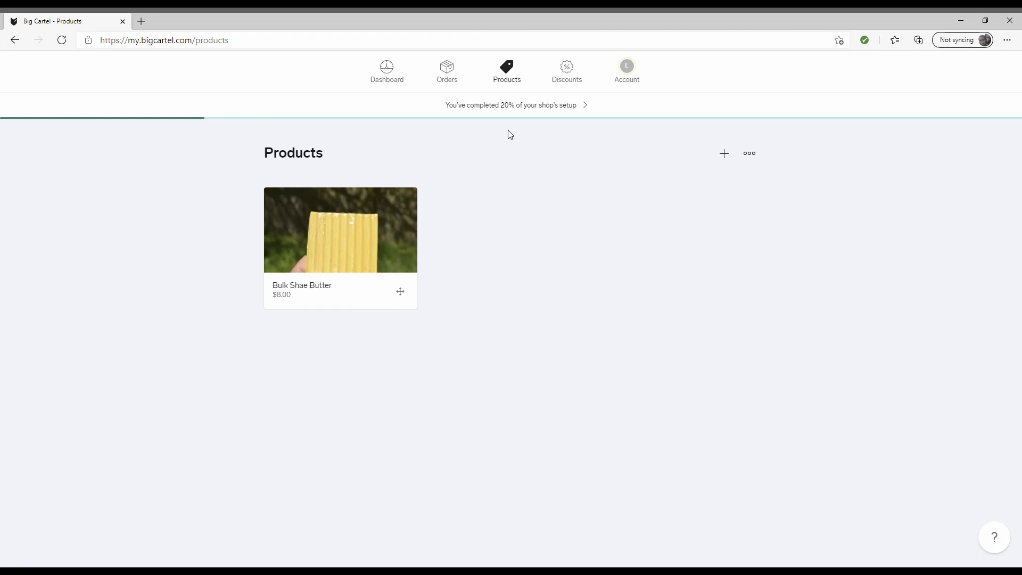
# - From the 20% setup checklist, open Pick a theme & customize and choose Customize your theme
pyautogui.click(503, 111)
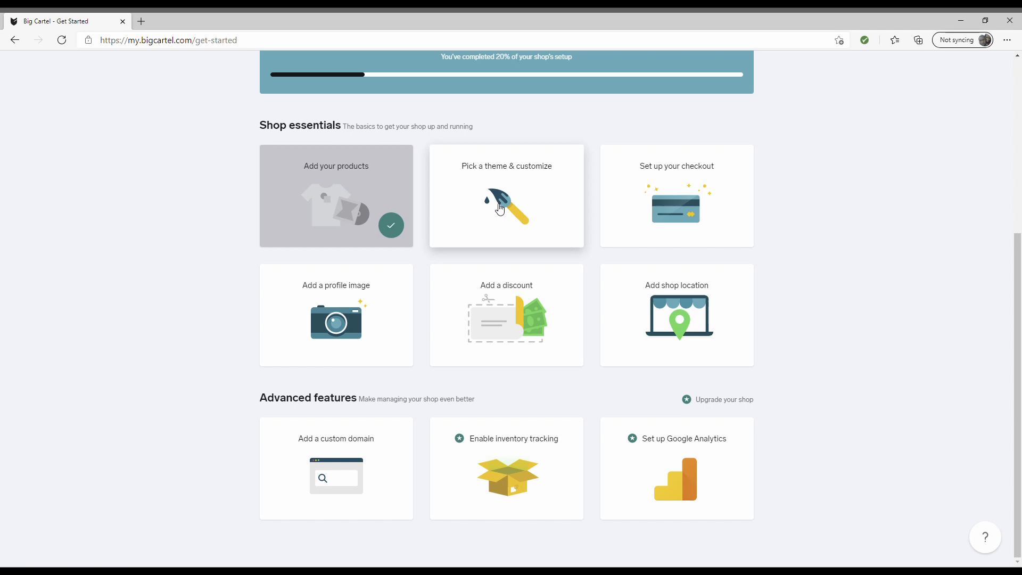
pyautogui.click(498, 209)
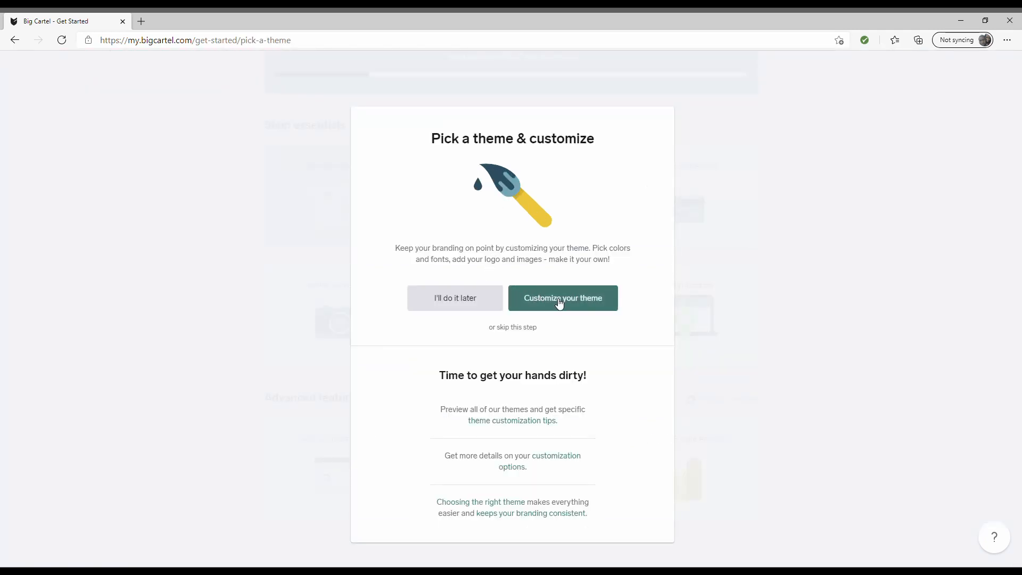
pyautogui.click(559, 301)
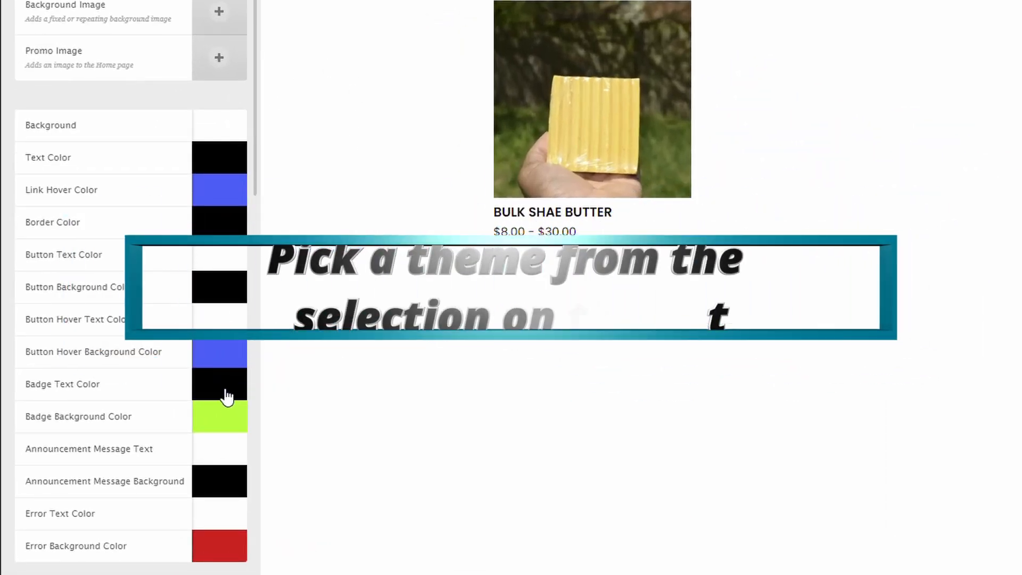
# - Try red, very dark and very light shades in the Text Color picker
pyautogui.click(218, 168)
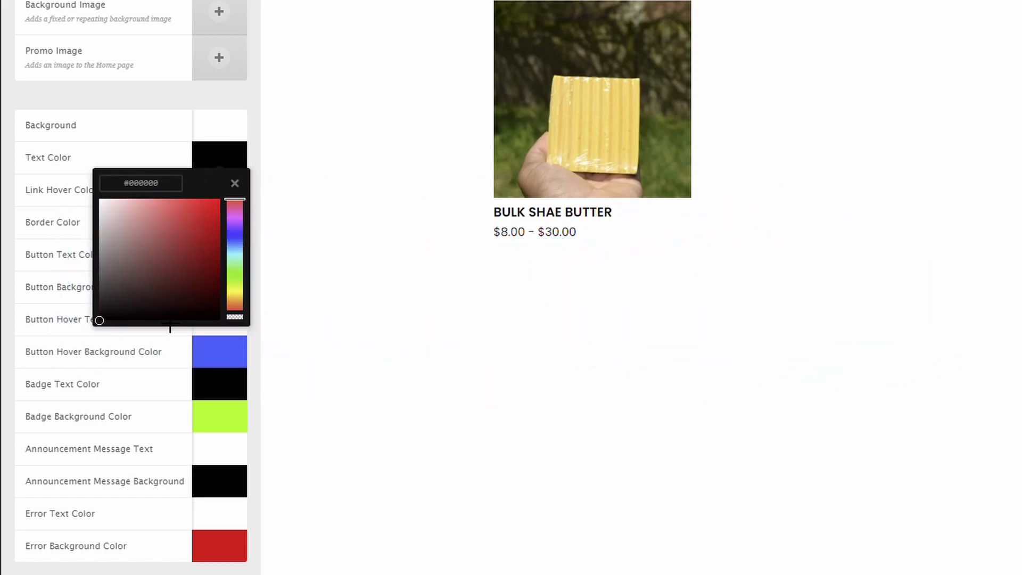
pyautogui.click(180, 276)
pyautogui.click(191, 252)
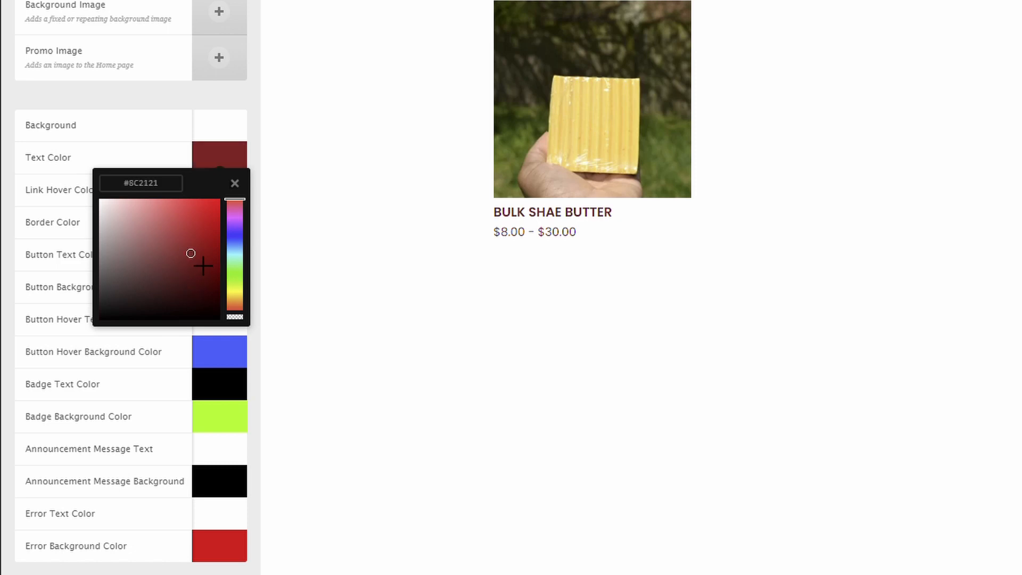
pyautogui.click(193, 224)
pyautogui.click(150, 257)
pyautogui.click(213, 250)
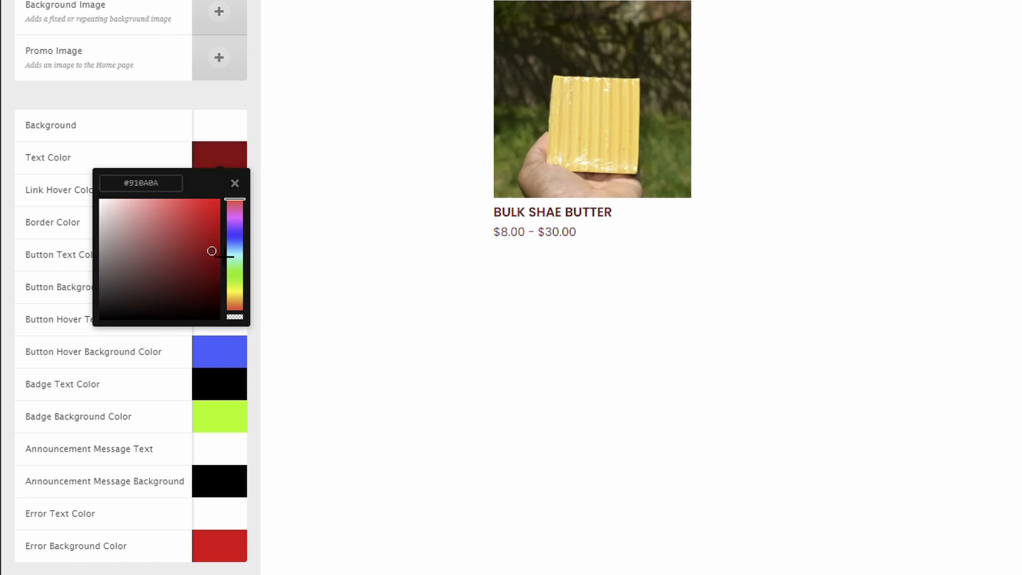
pyautogui.click(155, 211)
pyautogui.click(163, 297)
pyautogui.click(196, 262)
pyautogui.click(137, 226)
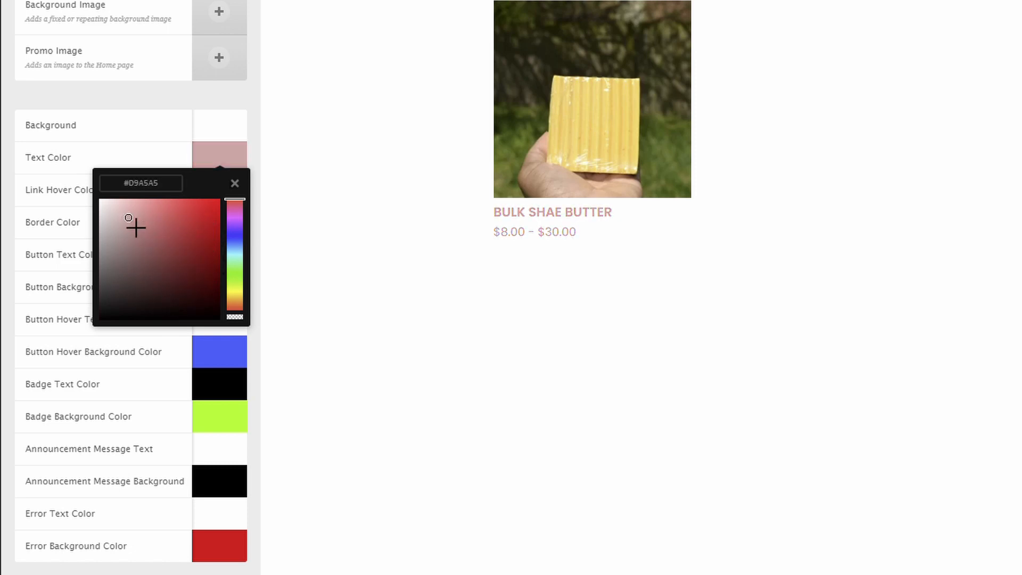
pyautogui.click(111, 214)
pyautogui.click(99, 200)
# - Set the shop's text colour to dark green
pyautogui.moveTo(209, 219)
pyautogui.mouseDown()
pyautogui.moveTo(257, 212)
pyautogui.moveTo(250, 291)
pyautogui.mouseUp()
pyautogui.click(237, 271)
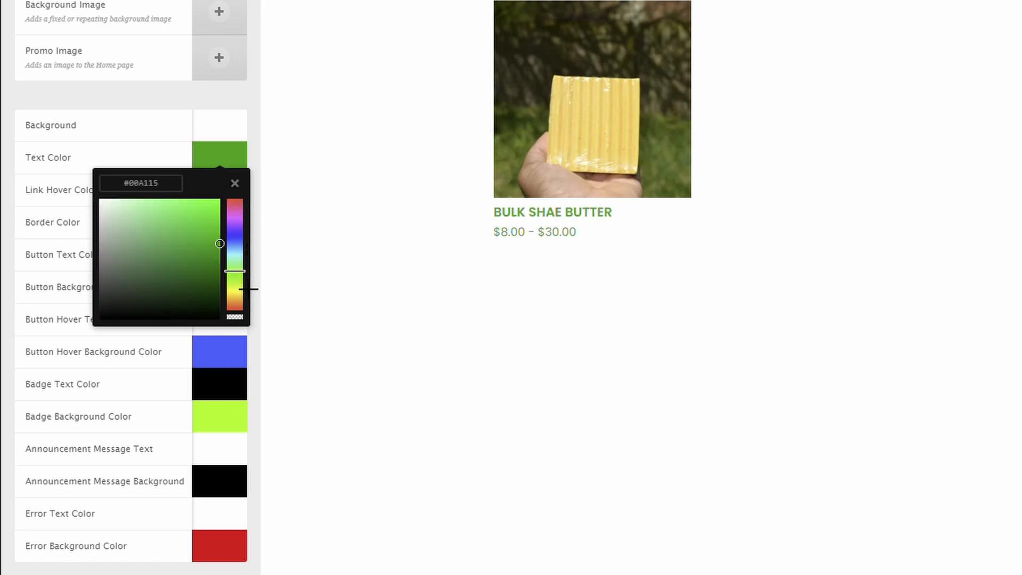
pyautogui.moveTo(219, 244)
pyautogui.mouseDown()
pyautogui.moveTo(233, 295)
pyautogui.moveTo(237, 277)
pyautogui.mouseUp()
pyautogui.click(250, 102)
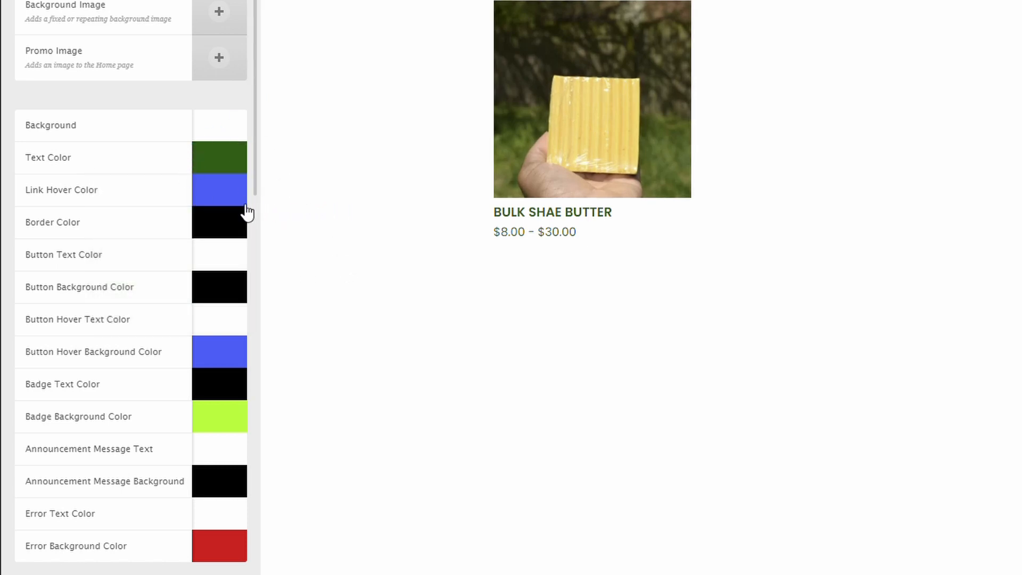
# - Look through the Link Hover Color choices without changing them
pyautogui.click(229, 200)
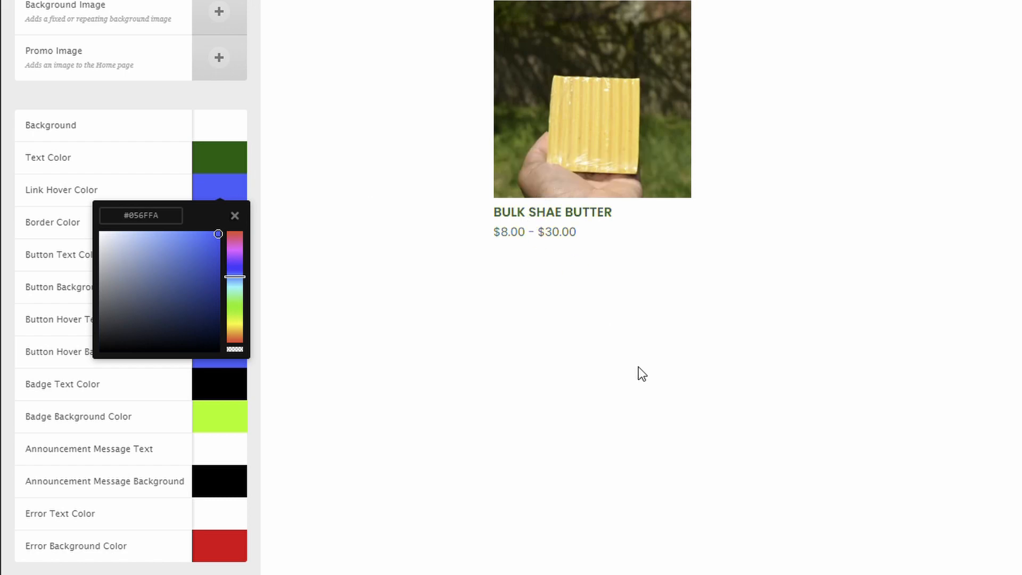
pyautogui.moveTo(550, 235)
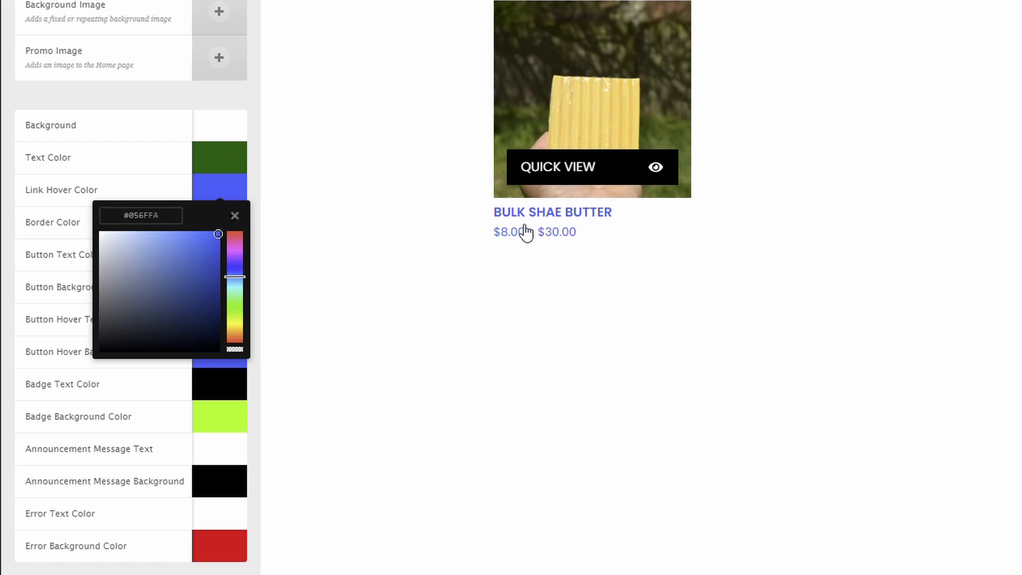
pyautogui.click(306, 253)
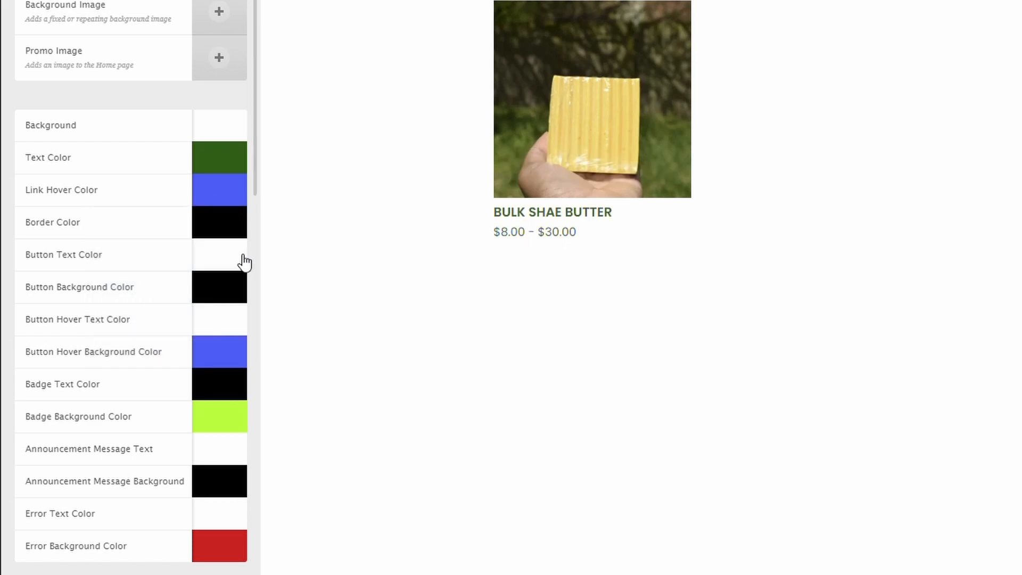
pyautogui.click(219, 232)
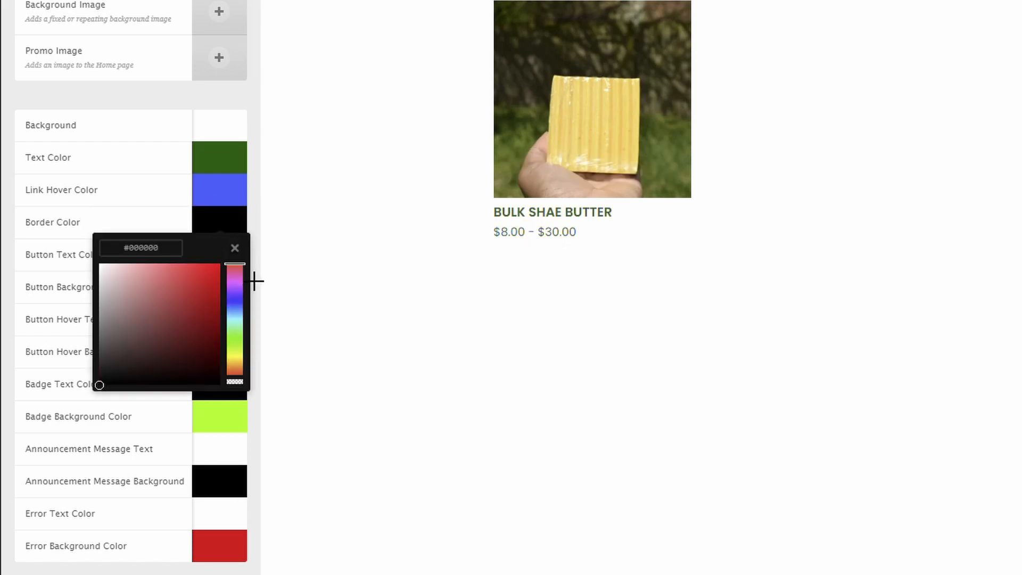
# - Set the Border Color to a deep dark purple
pyautogui.moveTo(255, 283)
pyautogui.mouseDown()
pyautogui.moveTo(254, 381)
pyautogui.moveTo(257, 291)
pyautogui.mouseUp()
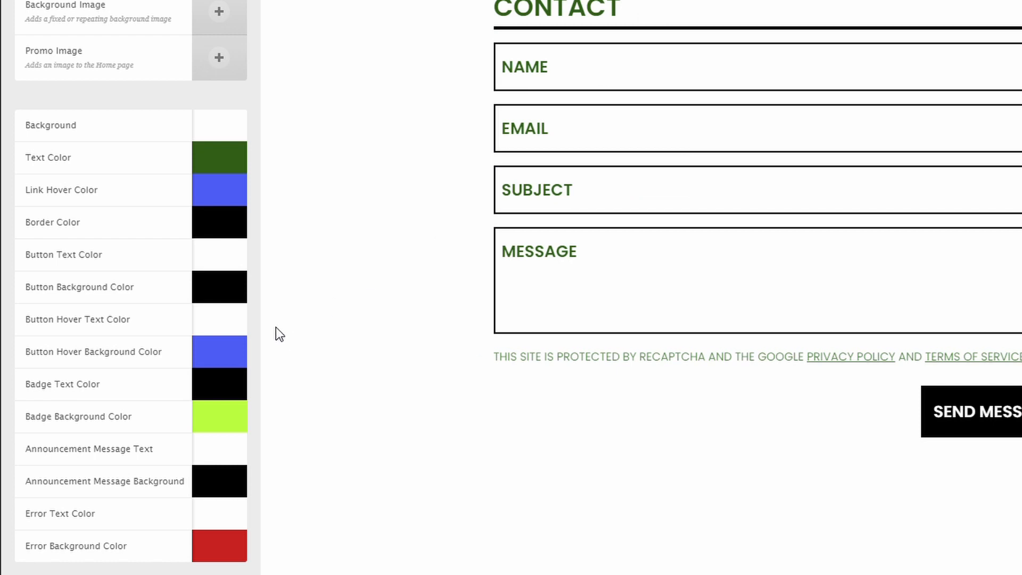
pyautogui.click(235, 290)
pyautogui.click(239, 229)
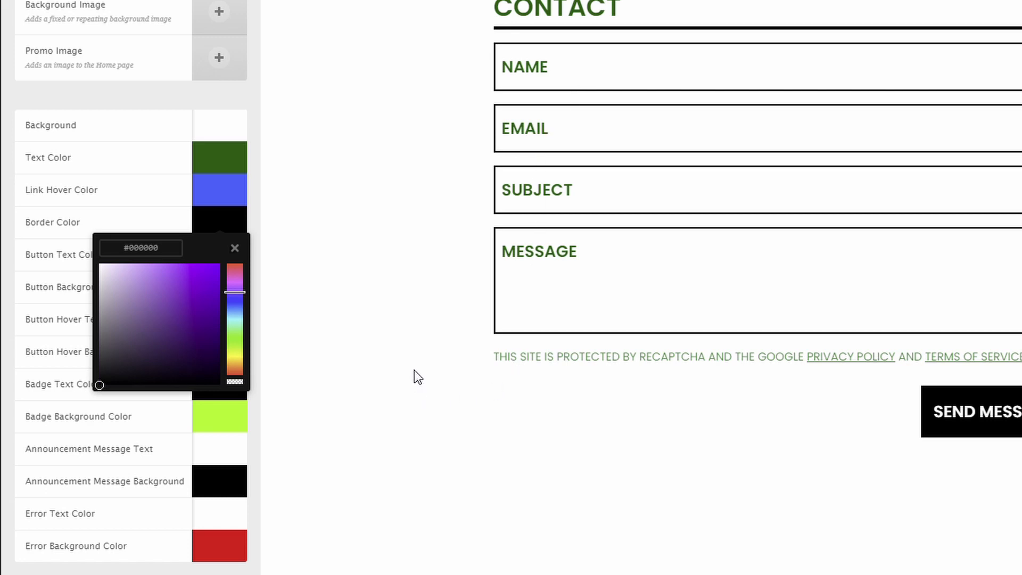
pyautogui.click(146, 286)
pyautogui.click(158, 327)
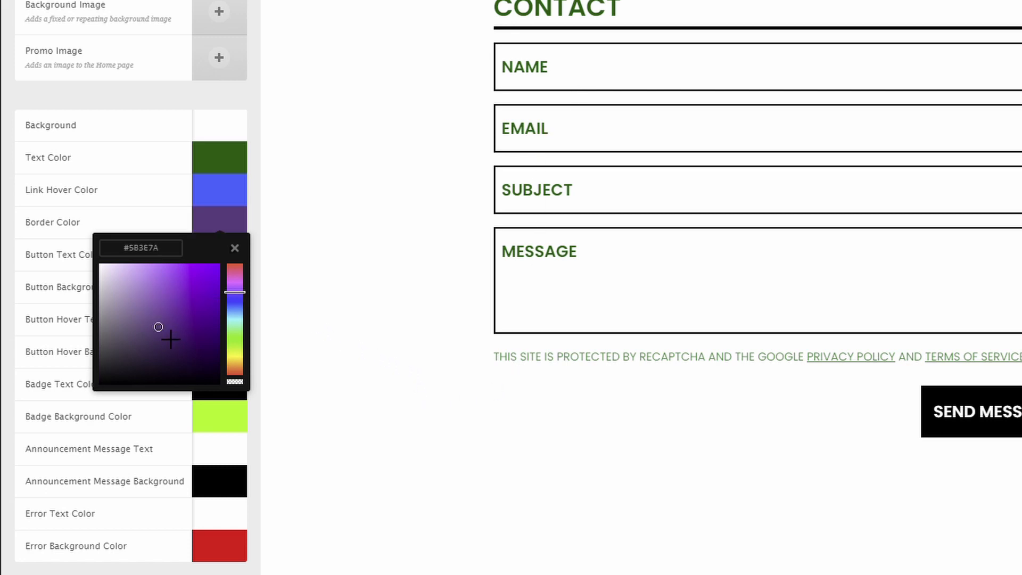
pyautogui.click(361, 199)
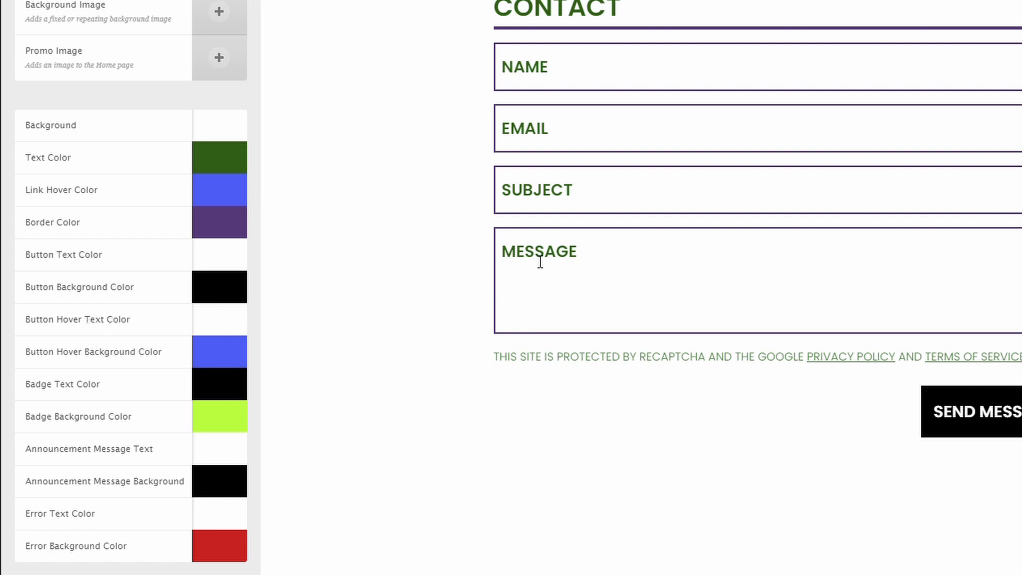
# - Set the Button Background Color to red #C43737
pyautogui.click(226, 295)
pyautogui.click(170, 363)
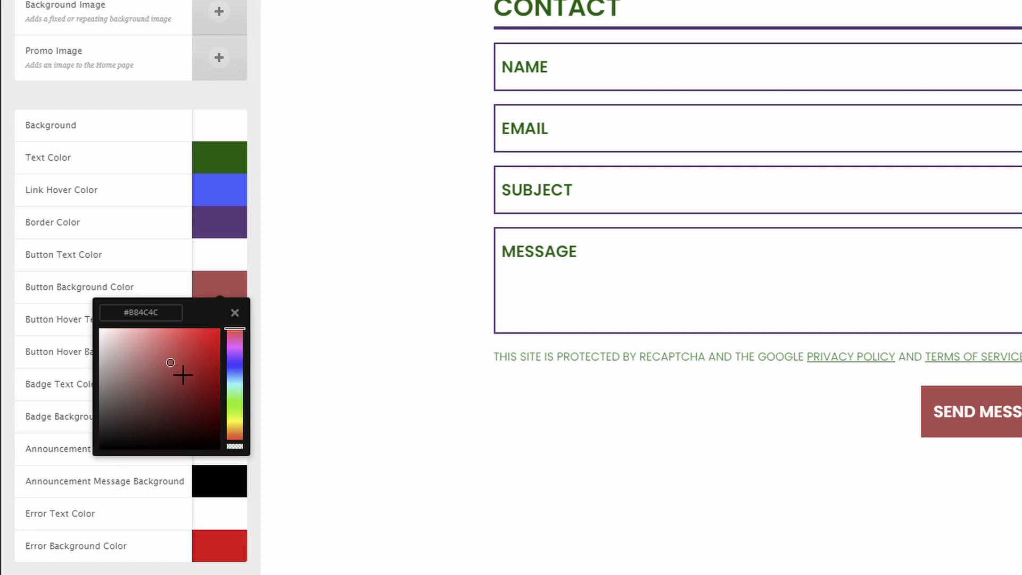
pyautogui.moveTo(171, 362); pyautogui.dragTo(186, 356)
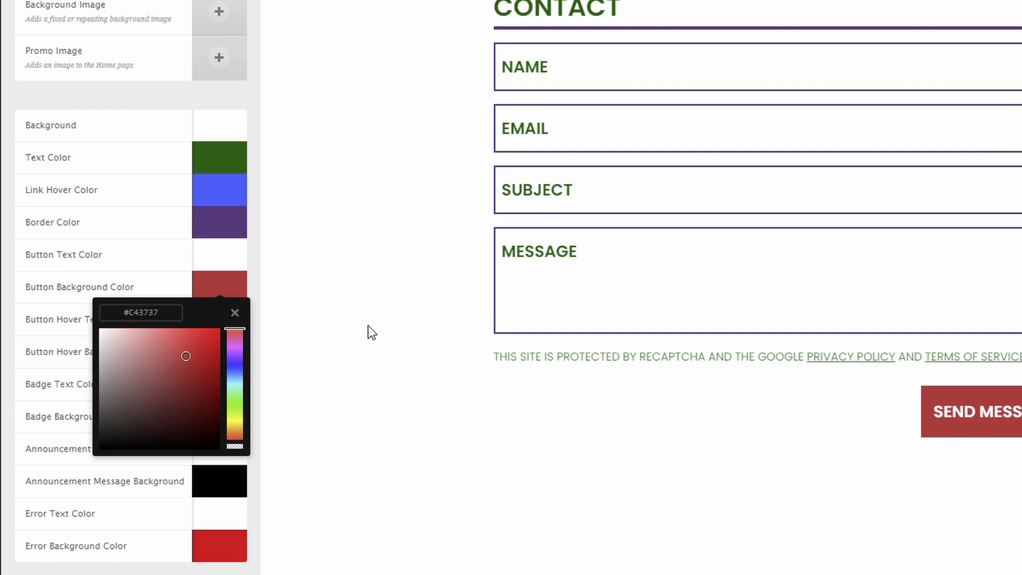
pyautogui.click(338, 306)
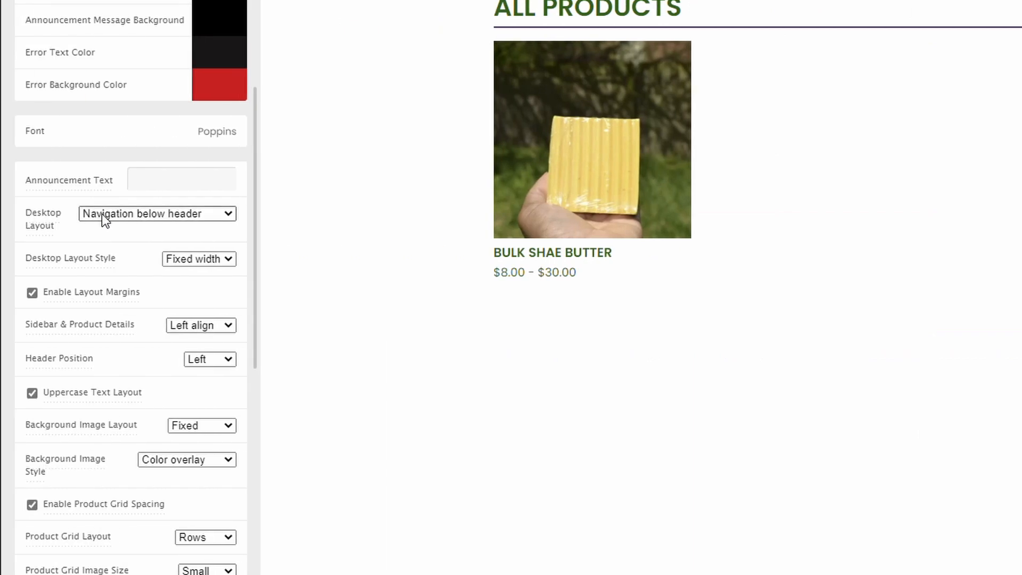
# - Enter announcement text 'Coming soon or use code soon for discount', fixing the 'sooon' typo
pyautogui.click(144, 191)
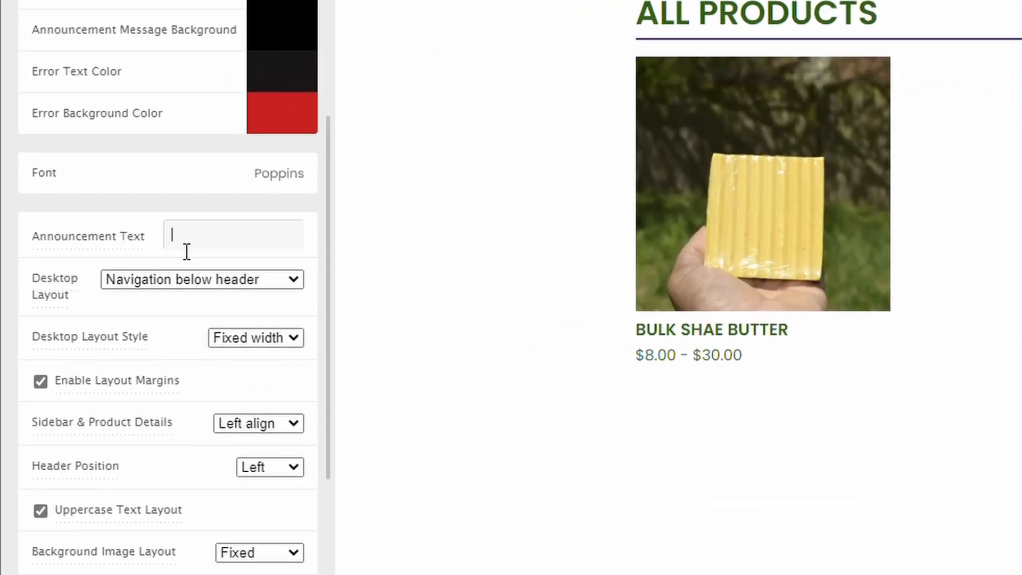
pyautogui.write('Coming soon or ')
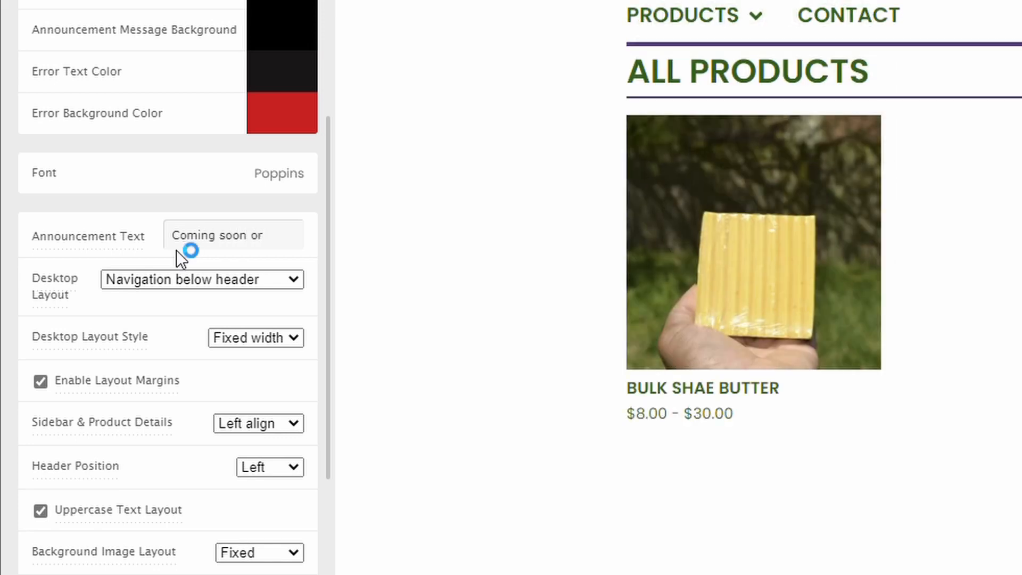
pyautogui.write('use co')
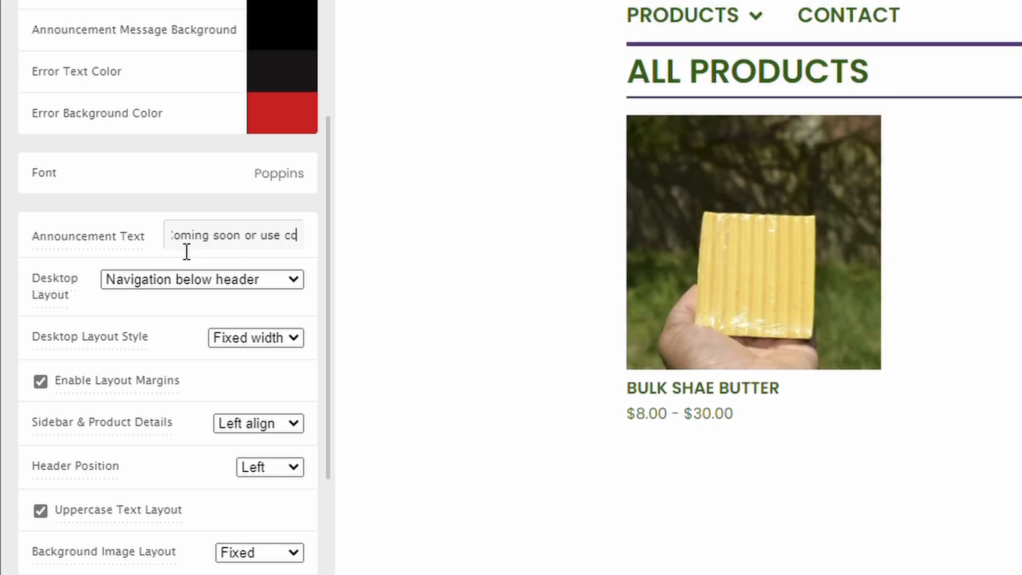
pyautogui.write('de sooon for discount')
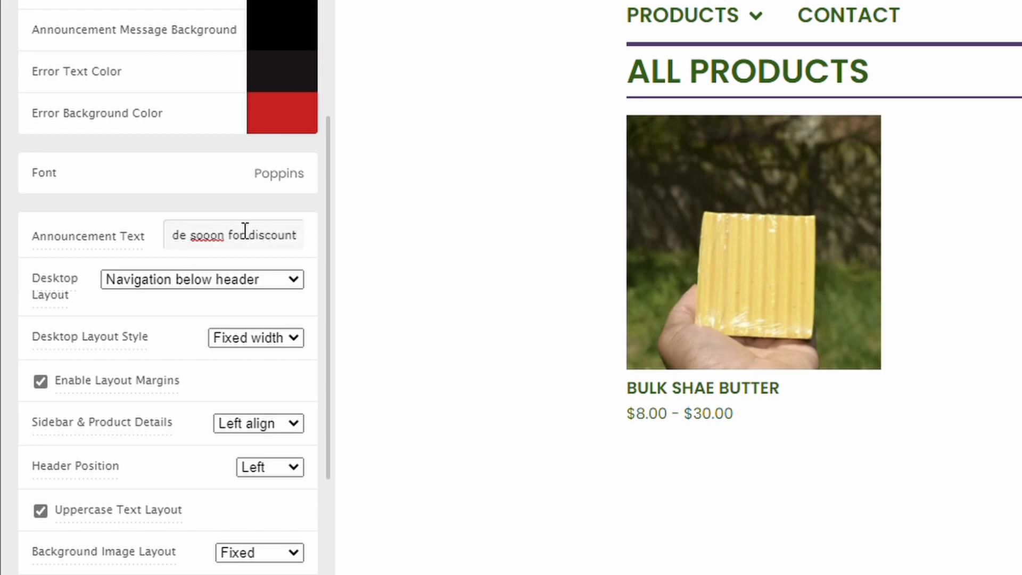
pyautogui.click(199, 236)
pyautogui.press('BackSpace')
pyautogui.click(469, 270)
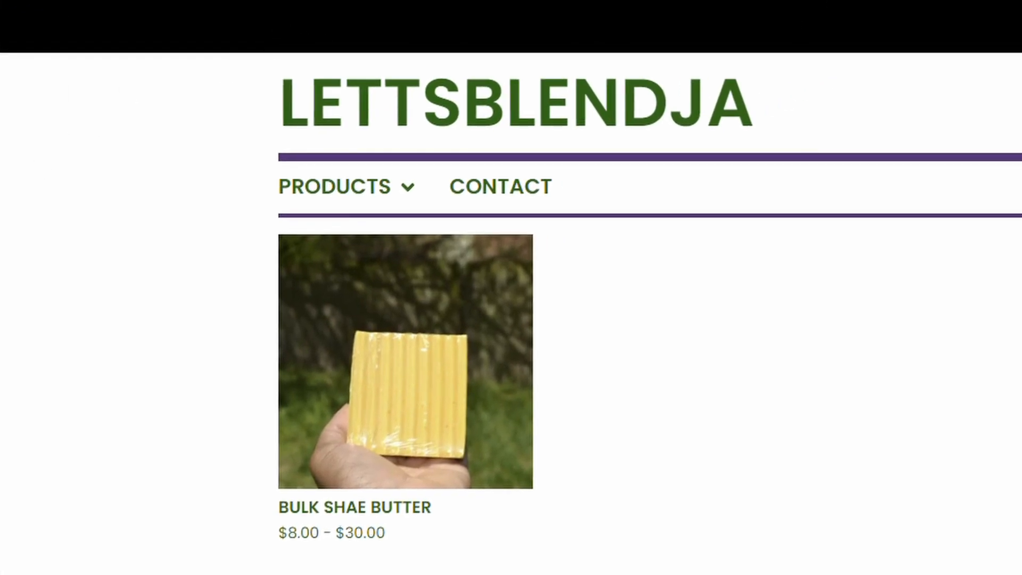
# - Make the Announcement Message Background bright green and set Desktop Layout Style to Full width
pyautogui.click(273, 213)
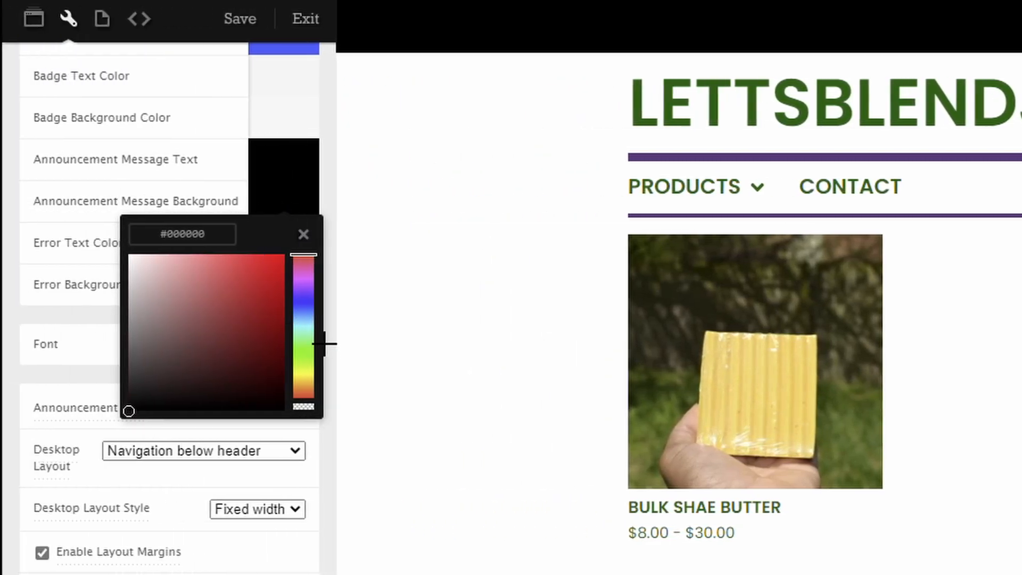
pyautogui.moveTo(325, 343)
pyautogui.mouseDown()
pyautogui.moveTo(326, 292)
pyautogui.moveTo(326, 353)
pyautogui.mouseUp()
pyautogui.click(365, 343)
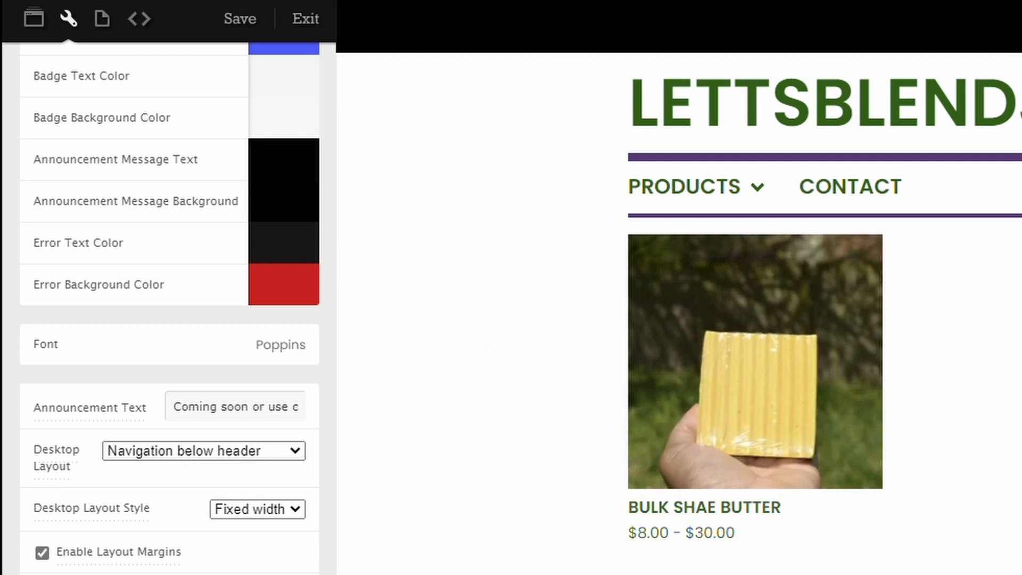
pyautogui.click(286, 205)
pyautogui.click(234, 328)
pyautogui.moveTo(250, 345)
pyautogui.mouseDown()
pyautogui.moveTo(288, 267)
pyautogui.moveTo(313, 258)
pyautogui.mouseUp()
pyautogui.click(410, 351)
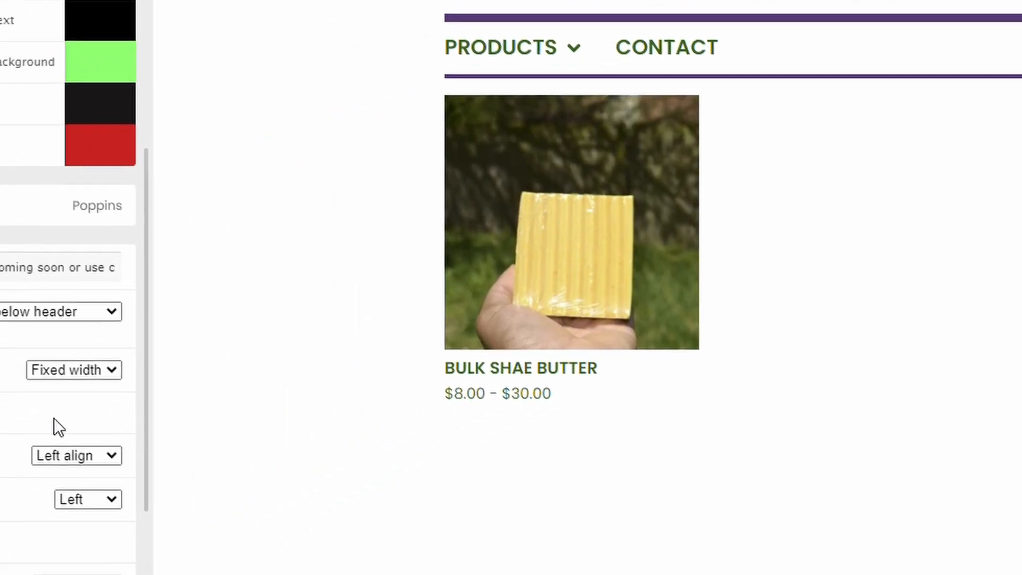
pyautogui.click(231, 327)
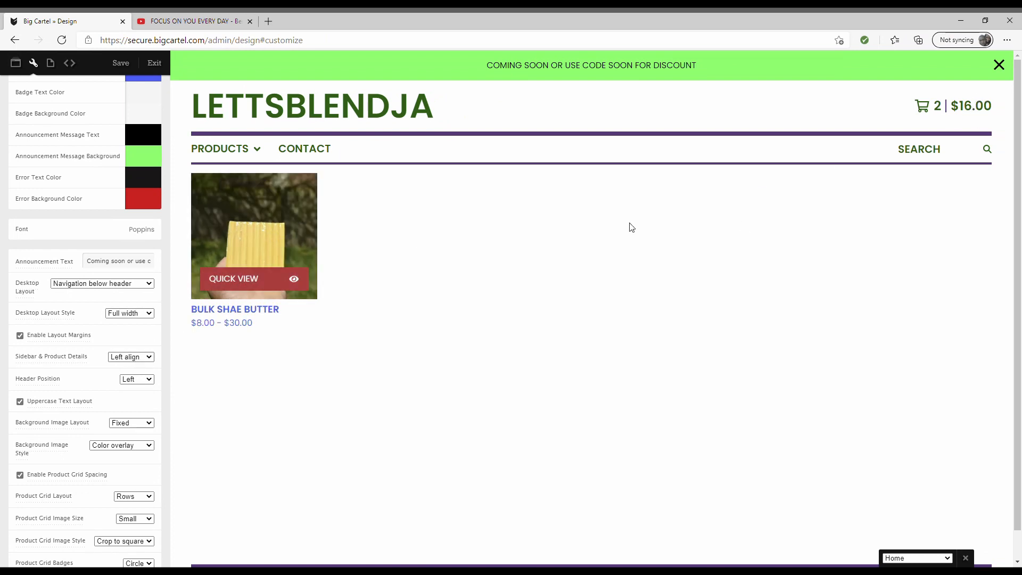
# - Preview the Bulk Shae Butter page and try right-aligned product details before restoring left alignment
pyautogui.click(285, 206)
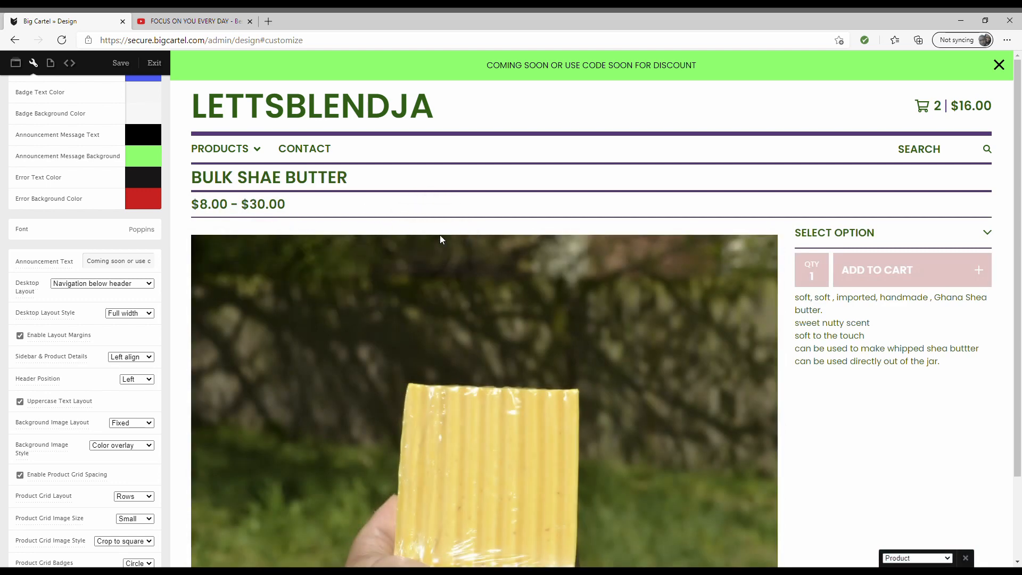
pyautogui.scroll(-2, 442, 243)
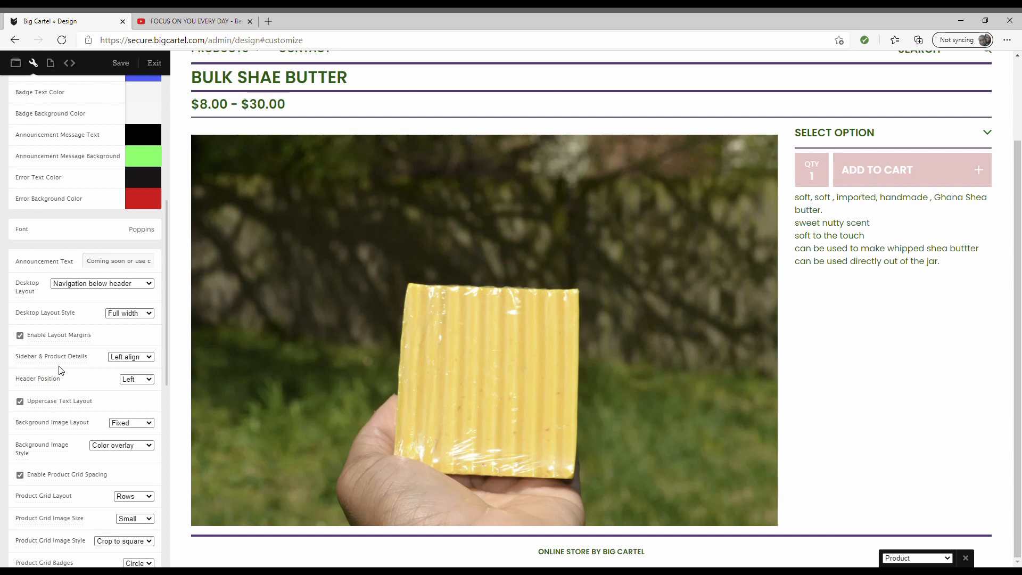
pyautogui.click(136, 359)
pyautogui.click(135, 379)
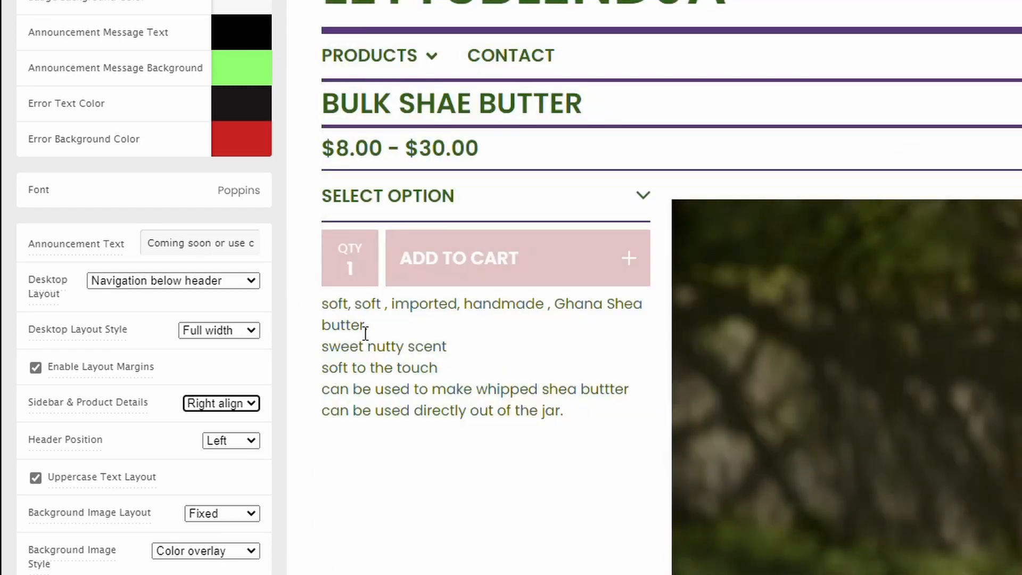
pyautogui.click(204, 410)
pyautogui.click(212, 427)
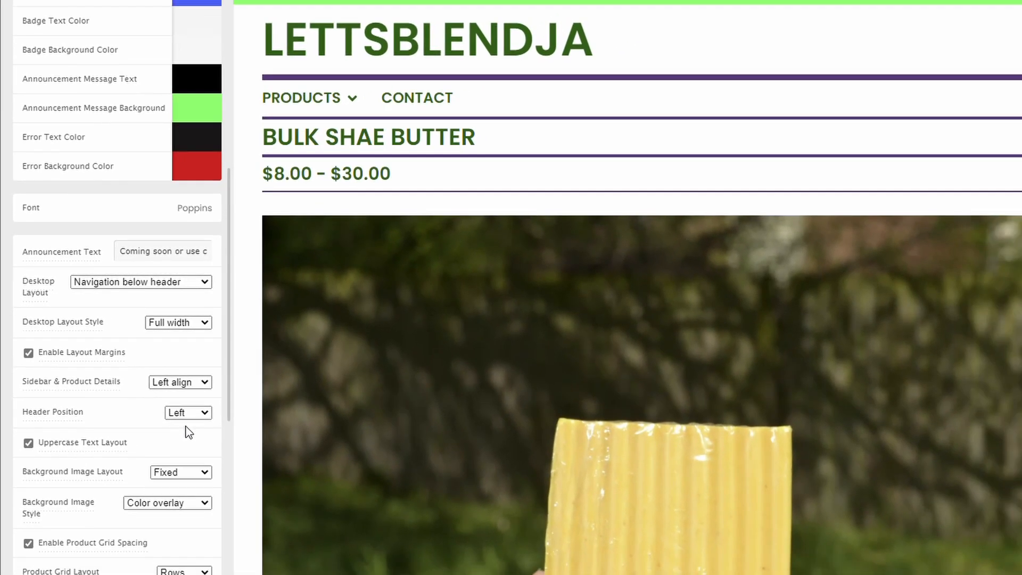
# - Set Header Position to Center so the LETTSBLENDJA header sits above the navigation
pyautogui.click(188, 413)
pyautogui.click(195, 445)
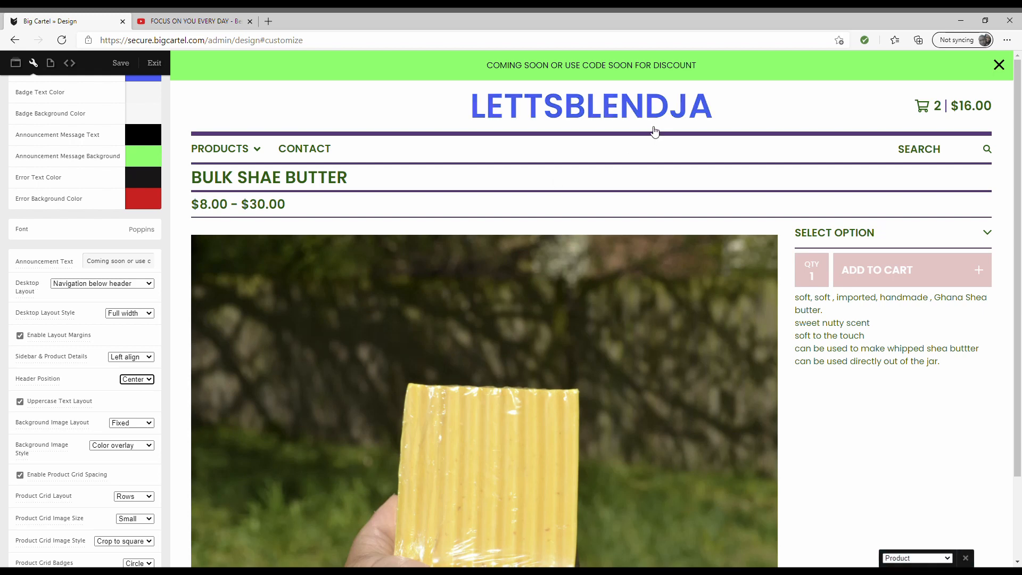
pyautogui.scroll(-3, 122, 410)
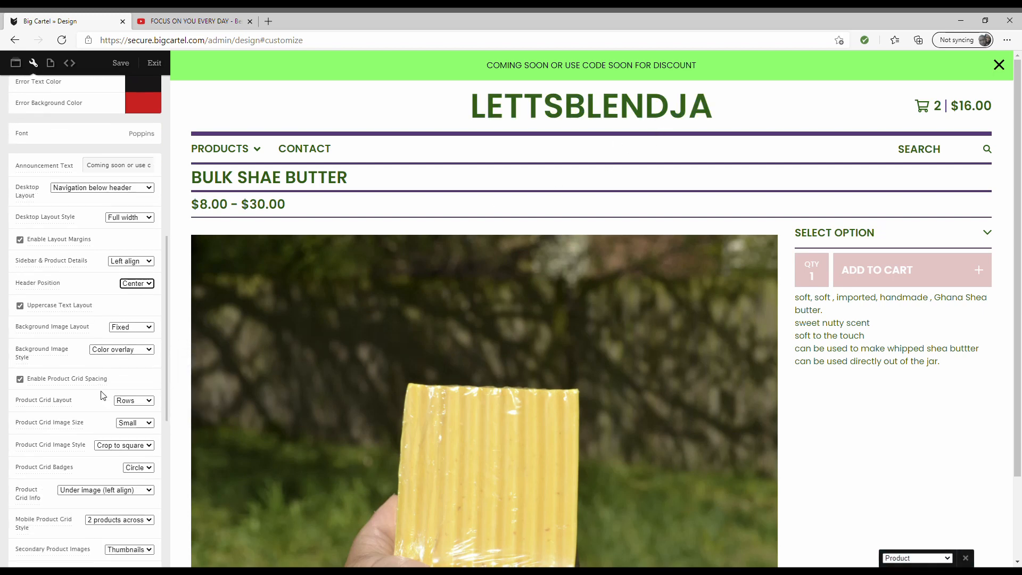
pyautogui.scroll(-1, 103, 395)
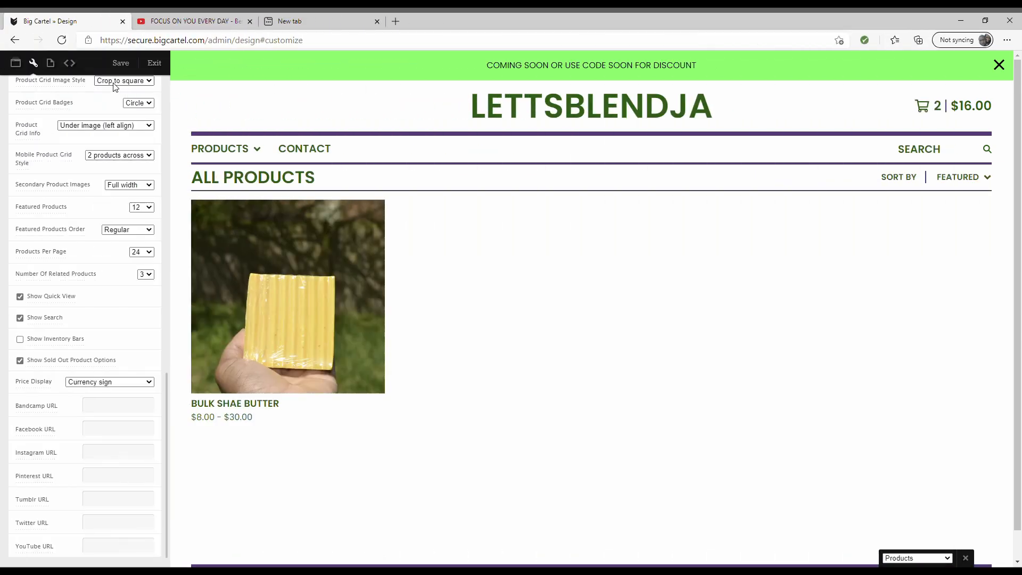
pyautogui.click(299, 22)
# - Search 'facebook.com+lettsblend', copy the LettsBlend Facebook page URL and enter it as the Facebook URL
pyautogui.click(343, 101)
pyautogui.write('fac')
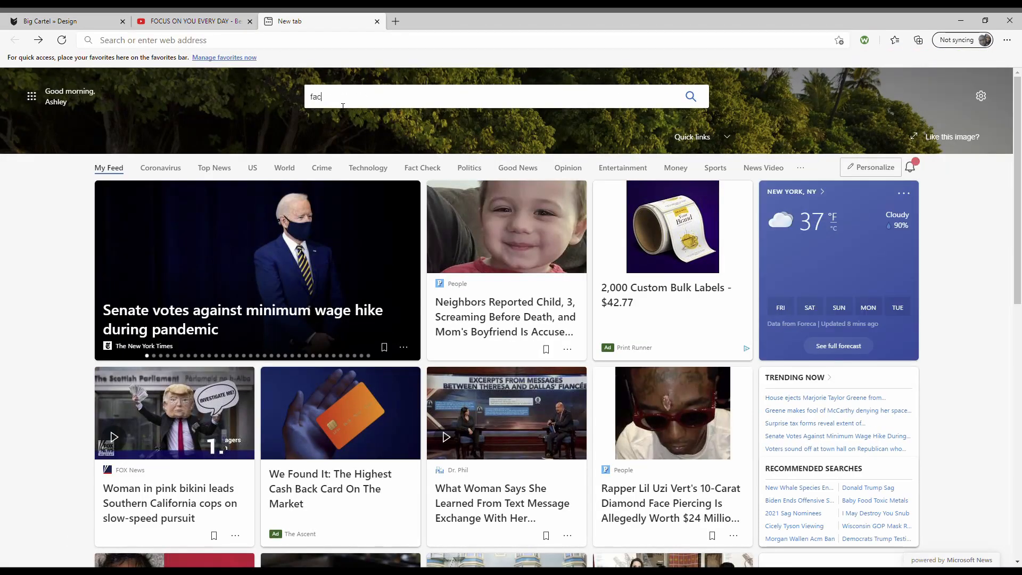
pyautogui.write('ebook.com')
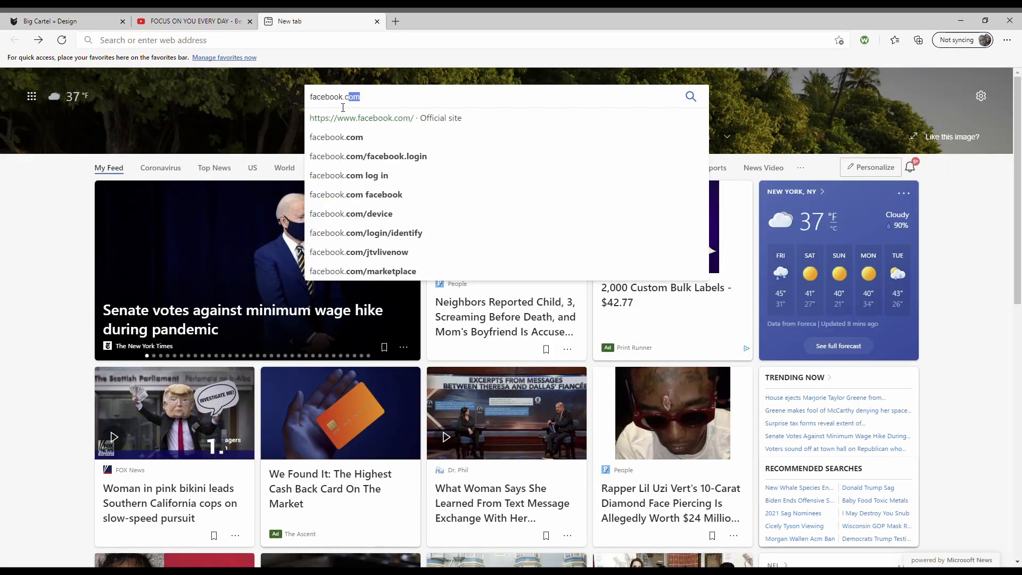
pyautogui.write('+')
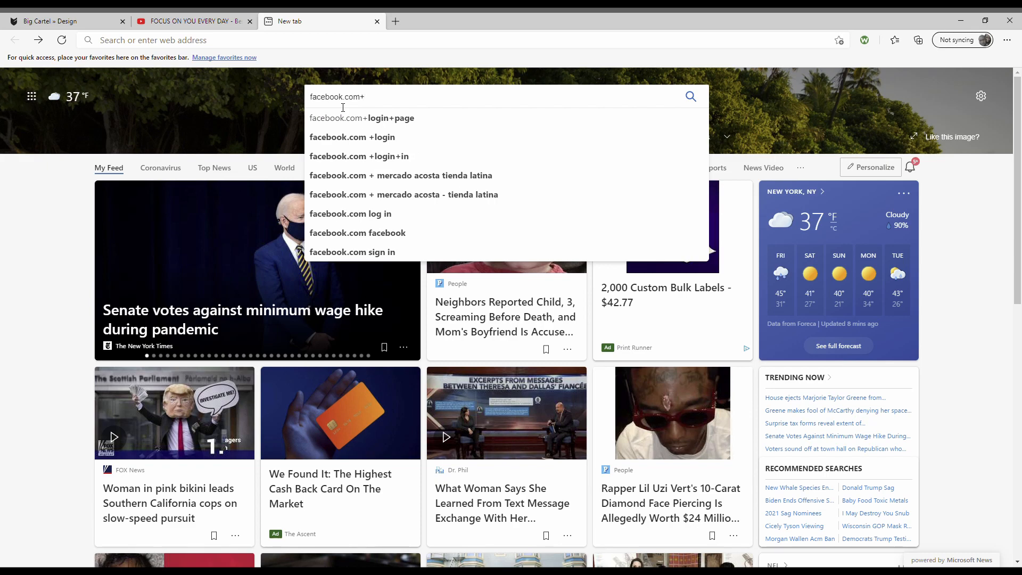
pyautogui.write('lettsb')
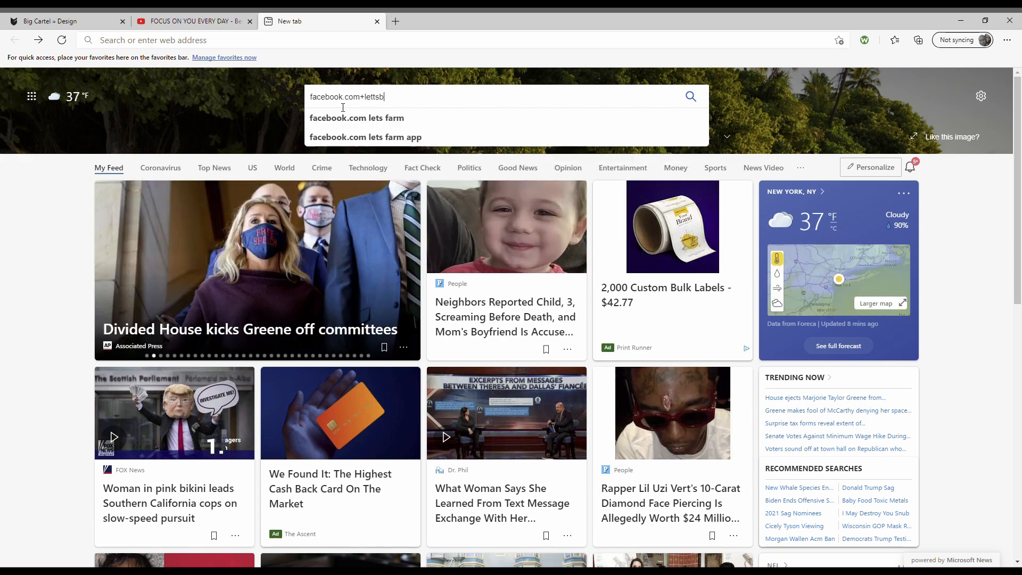
pyautogui.write('lend')
pyautogui.press('Return')
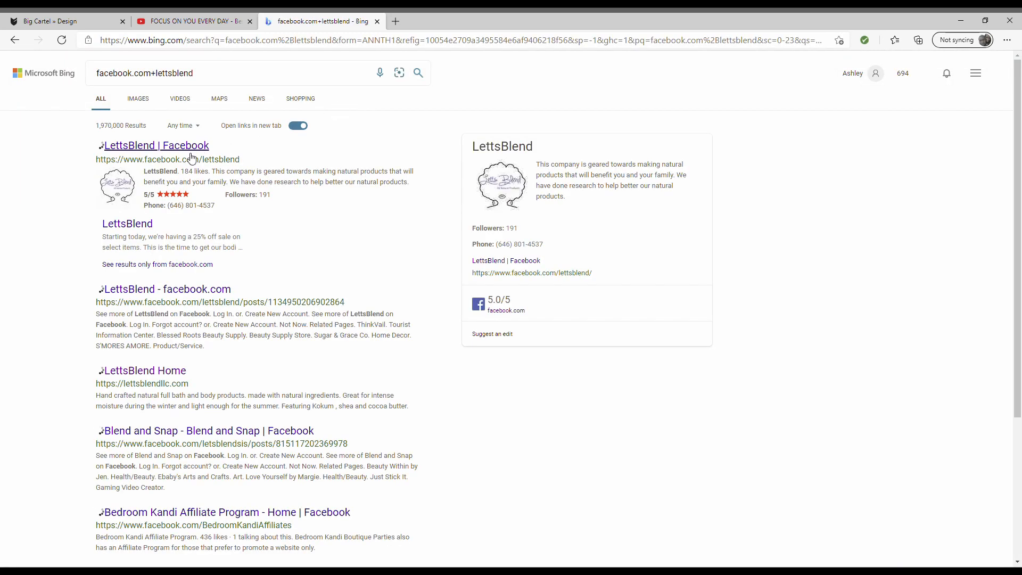
pyautogui.click(150, 149)
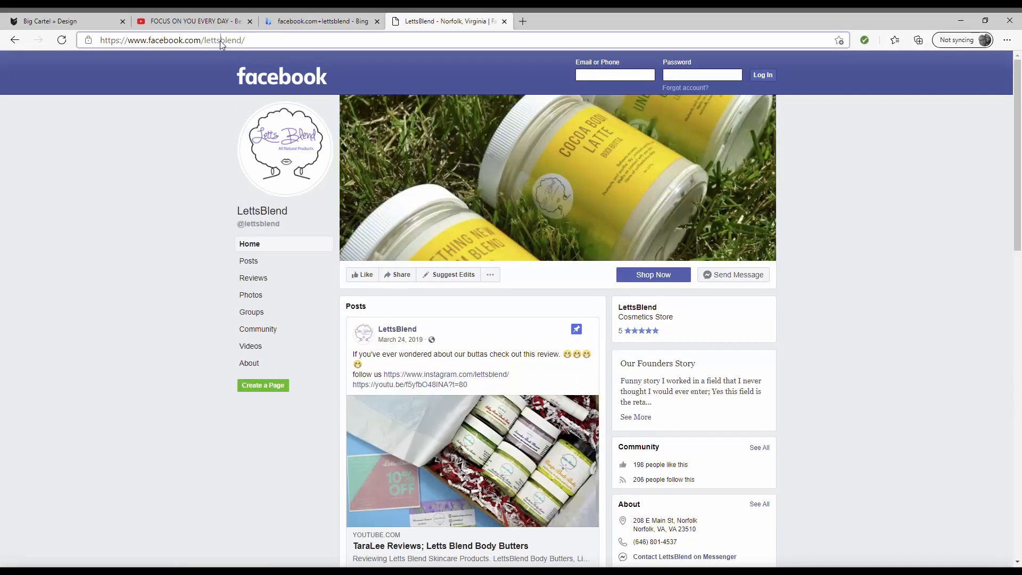
pyautogui.click(219, 41)
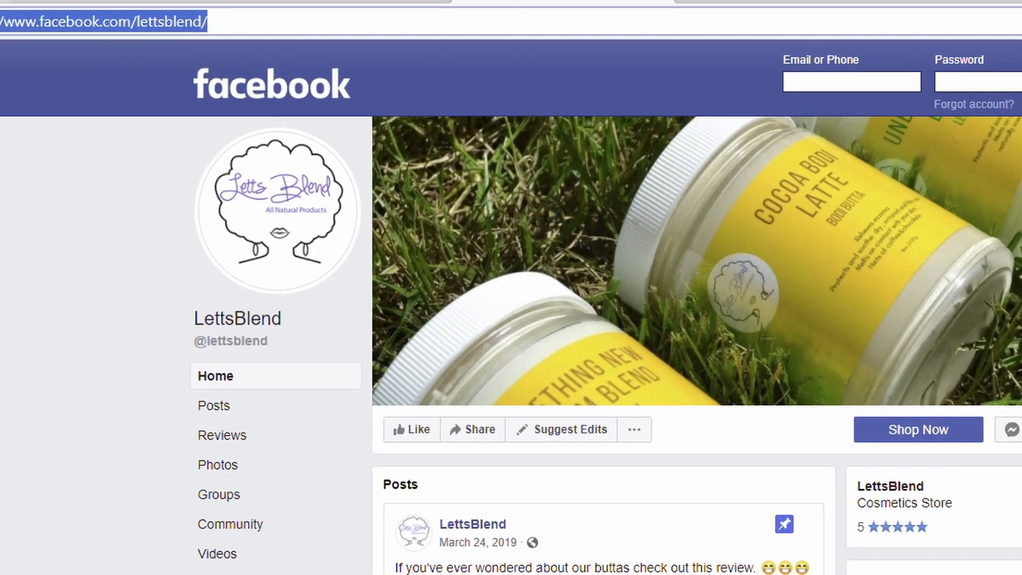
pyautogui.click(32, 9)
pyautogui.click(62, 536)
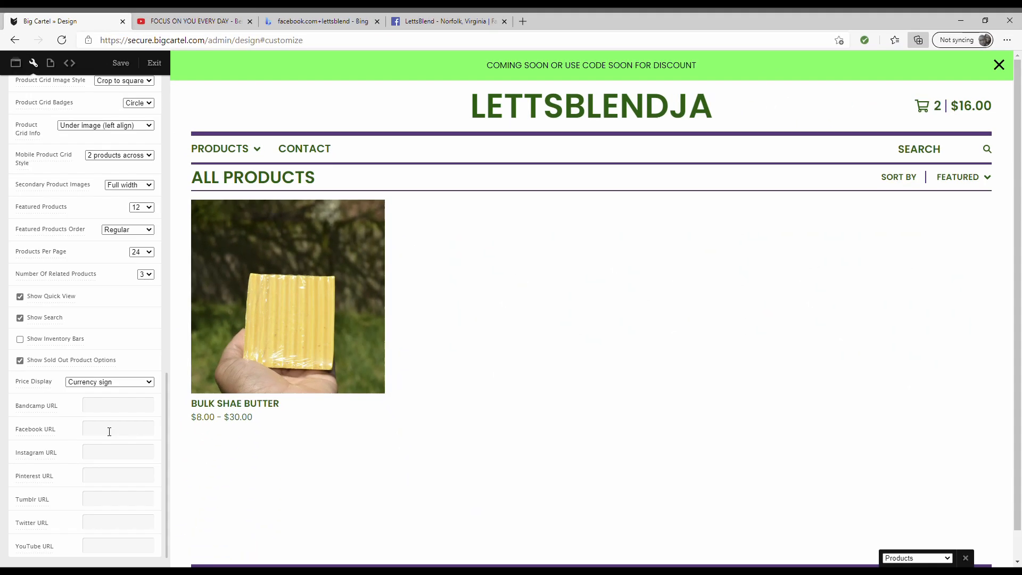
# - Go to instagram.com and copy the LettsBlend Instagram profile address
pyautogui.click(442, 22)
pyautogui.write('instagram.com')
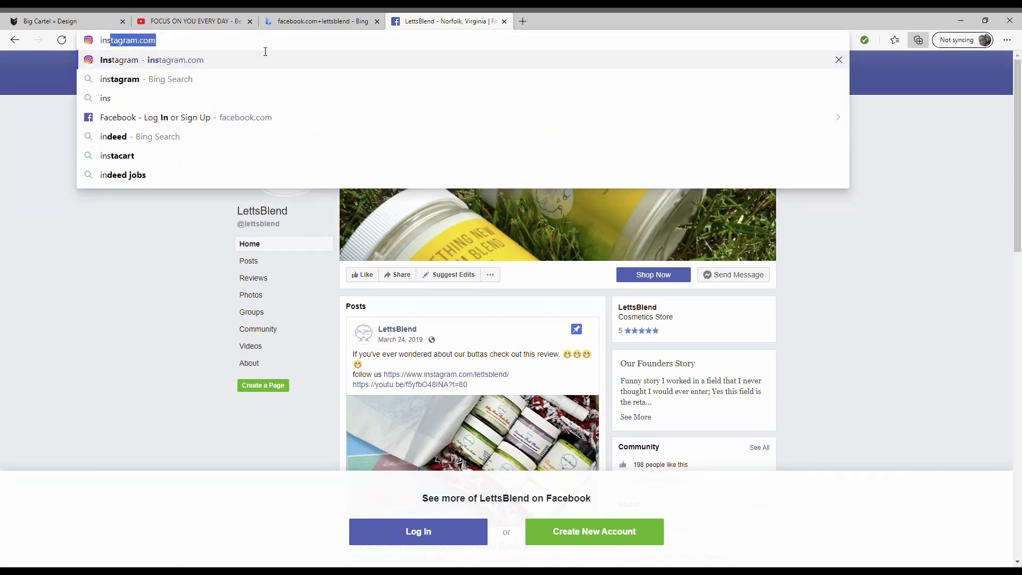
pyautogui.press('Return')
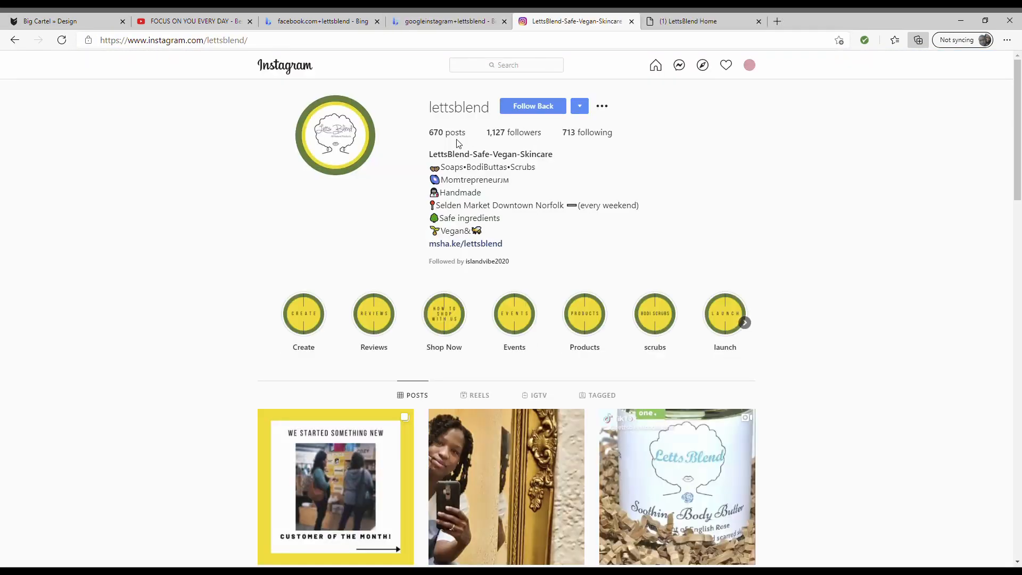
pyautogui.click(320, 40)
pyautogui.hotkey('ctrl', 'c')
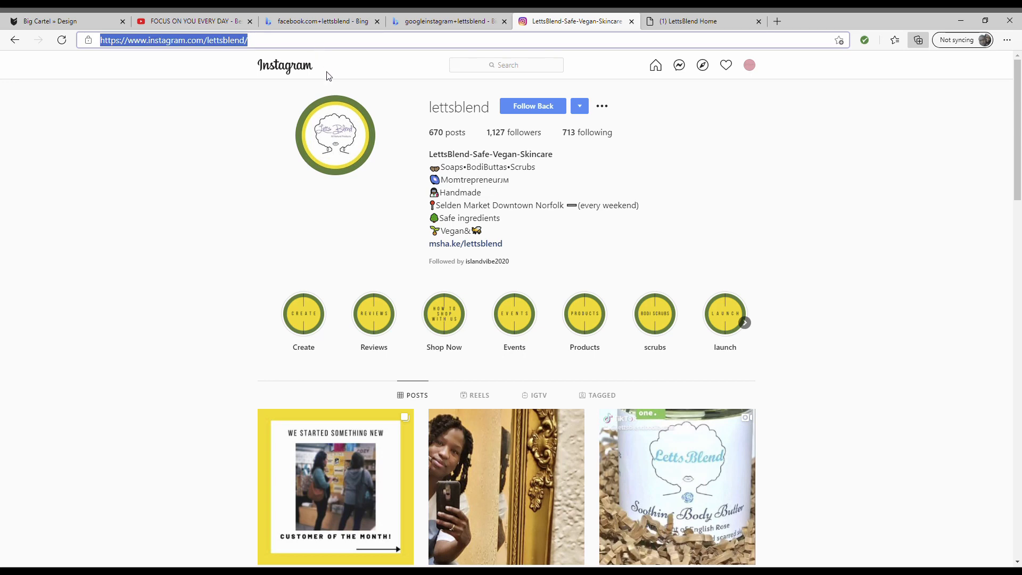
pyautogui.click(55, 21)
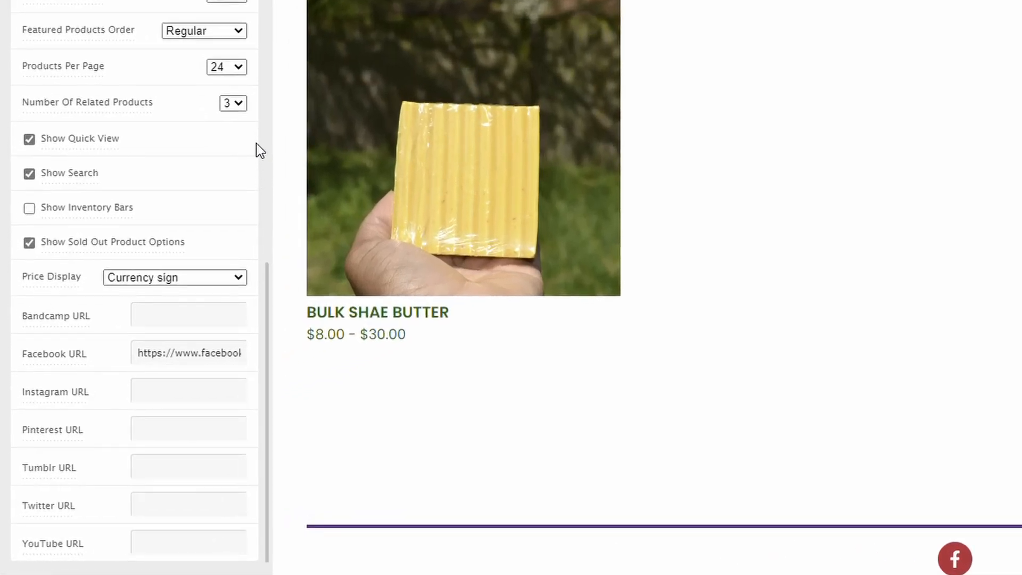
# - Paste the copied profile address into the Instagram URL field and check the footer icons
pyautogui.hotkey('ctrl', 'v')
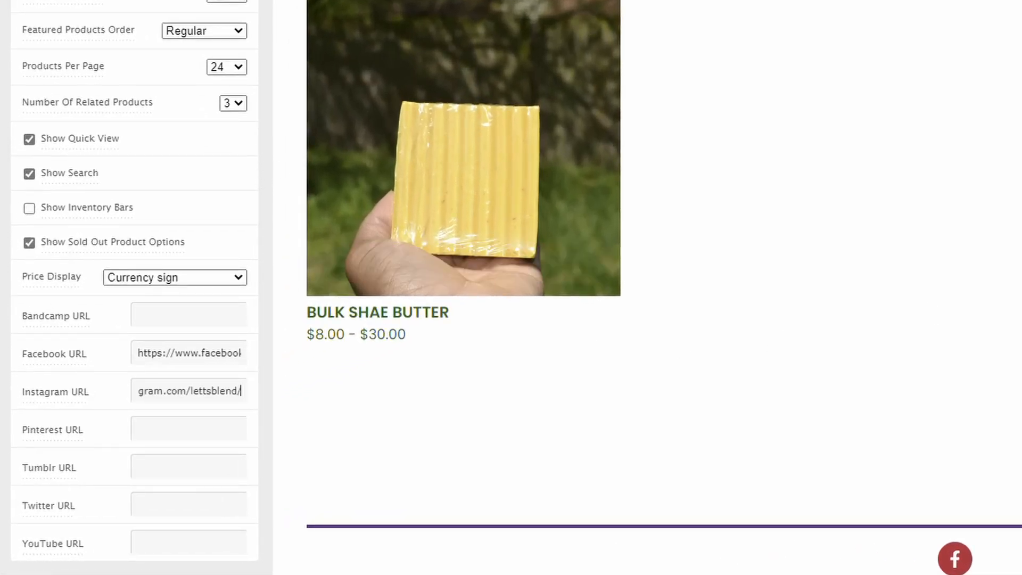
pyautogui.scroll(-2, 952, 207)
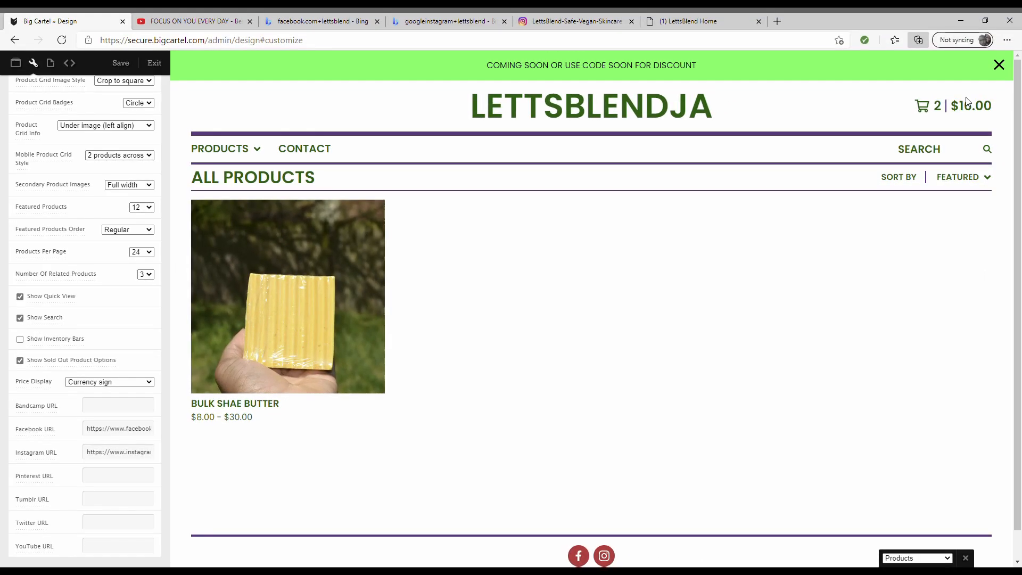
# - Test the footer Facebook and Instagram icons, returning to the store designer after each
pyautogui.click(591, 555)
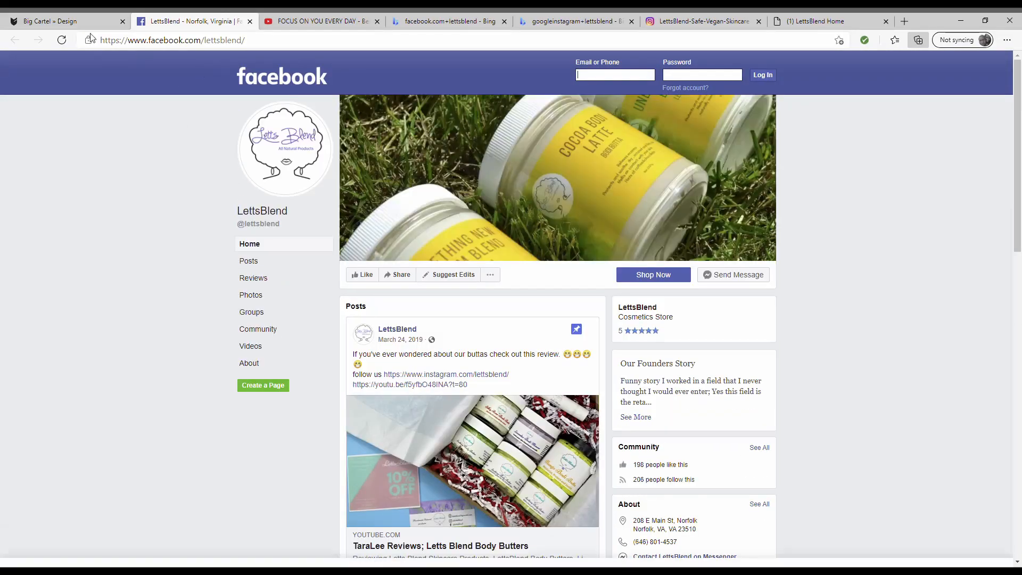
pyautogui.click(102, 22)
pyautogui.click(604, 556)
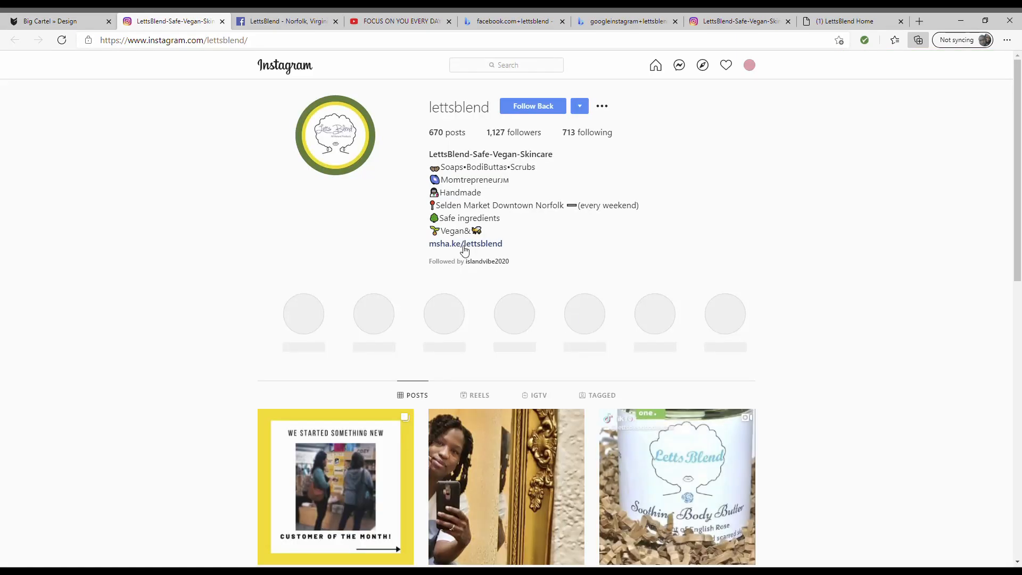
pyautogui.click(52, 22)
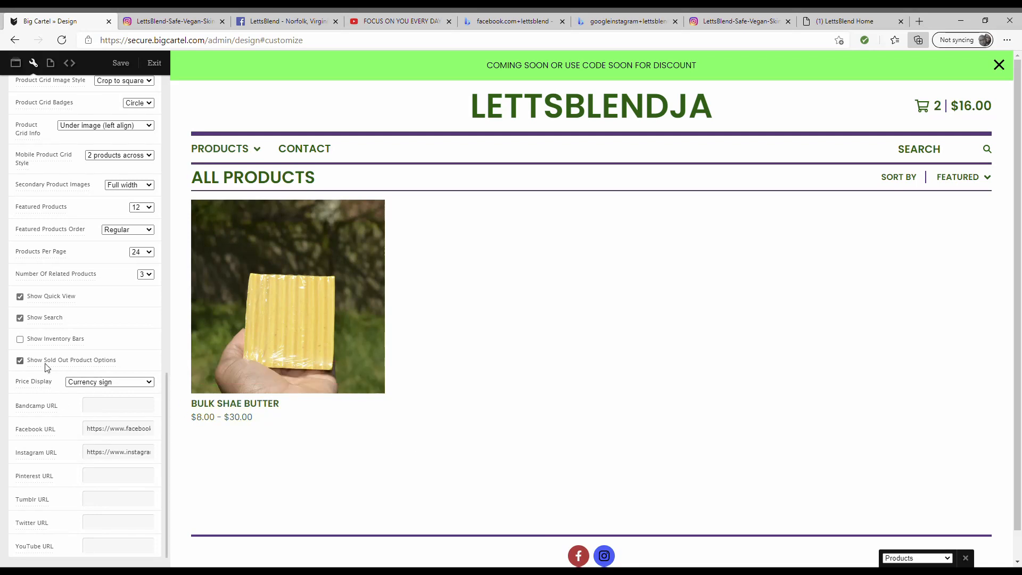
# - Create a new custom page titled 'Refund Policy'
pyautogui.click(51, 63)
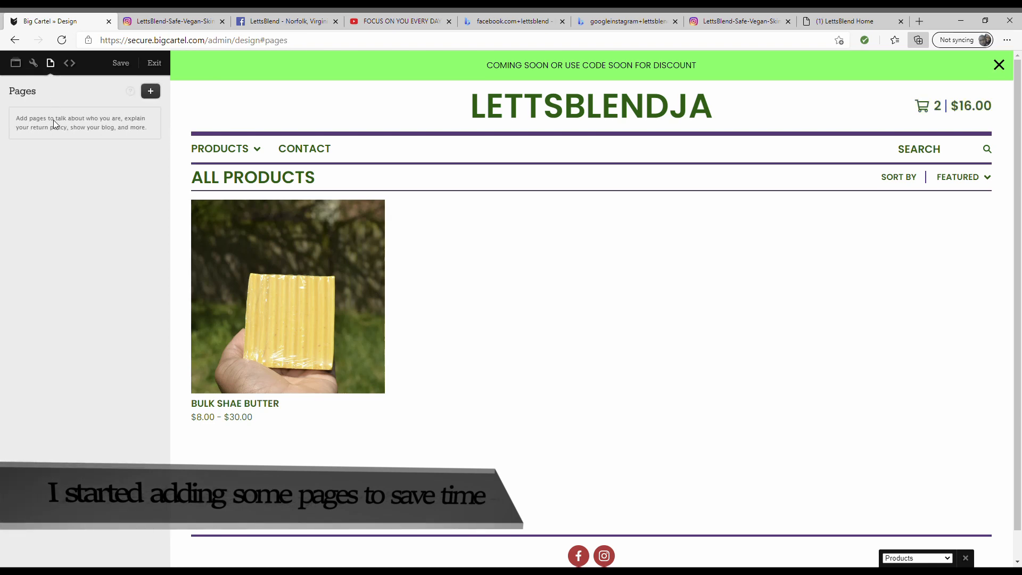
pyautogui.click(150, 96)
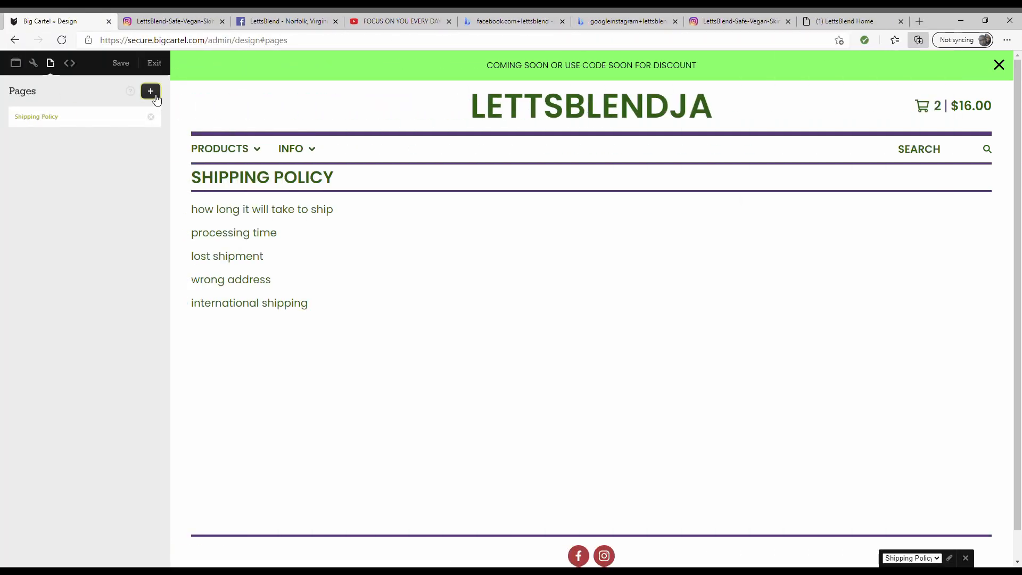
pyautogui.click(150, 97)
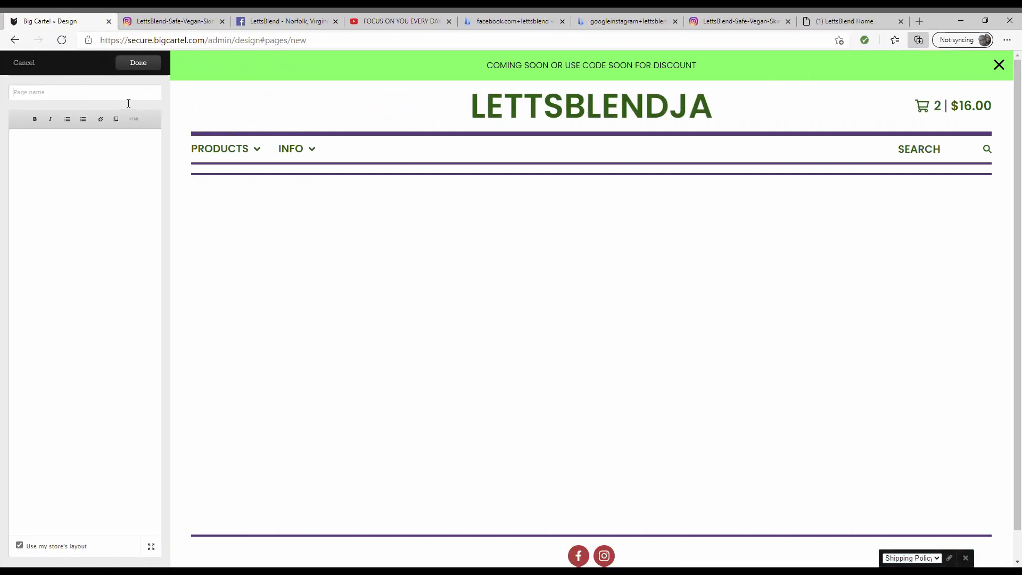
pyautogui.write('Refund Policy')
pyautogui.click(93, 152)
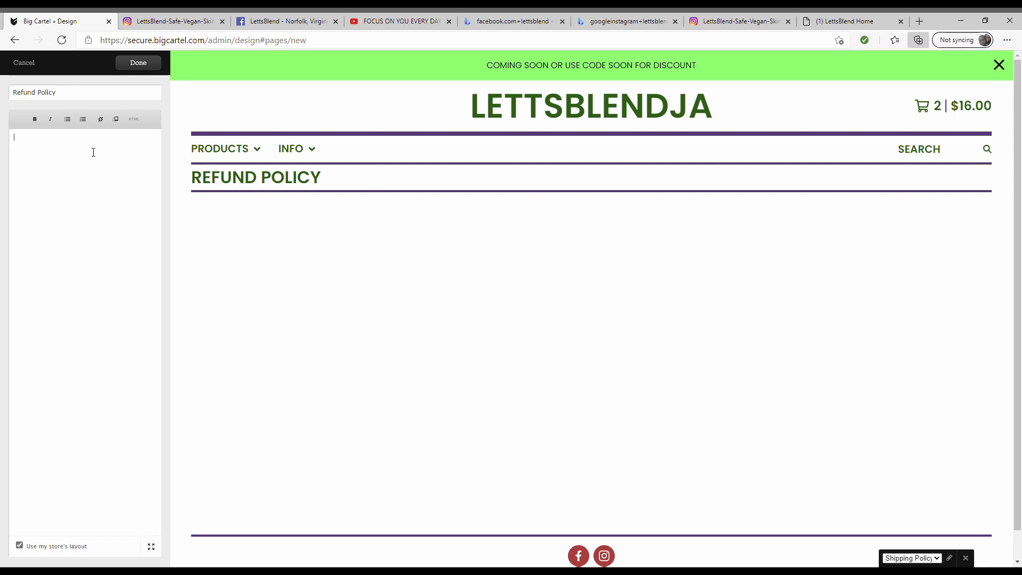
# - Write refund lines on time limits, customer-paid refunds, not making refunds, and refund instructions
pyautogui.write('The')
pyautogui.press('BackSpace')
pyautogui.press('BackSpace')
pyautogui.press('BackSpace')
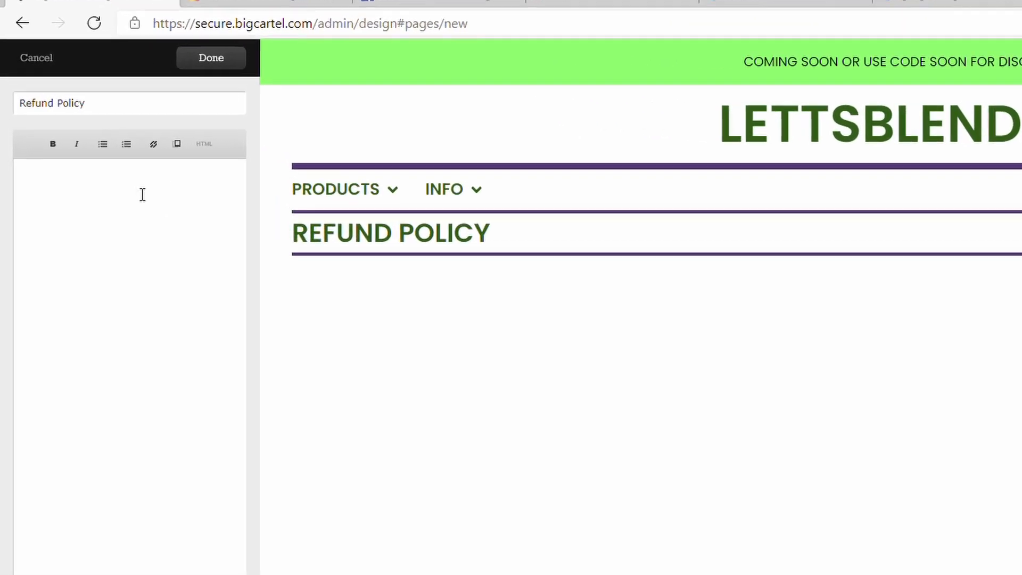
pyautogui.write('The tim')
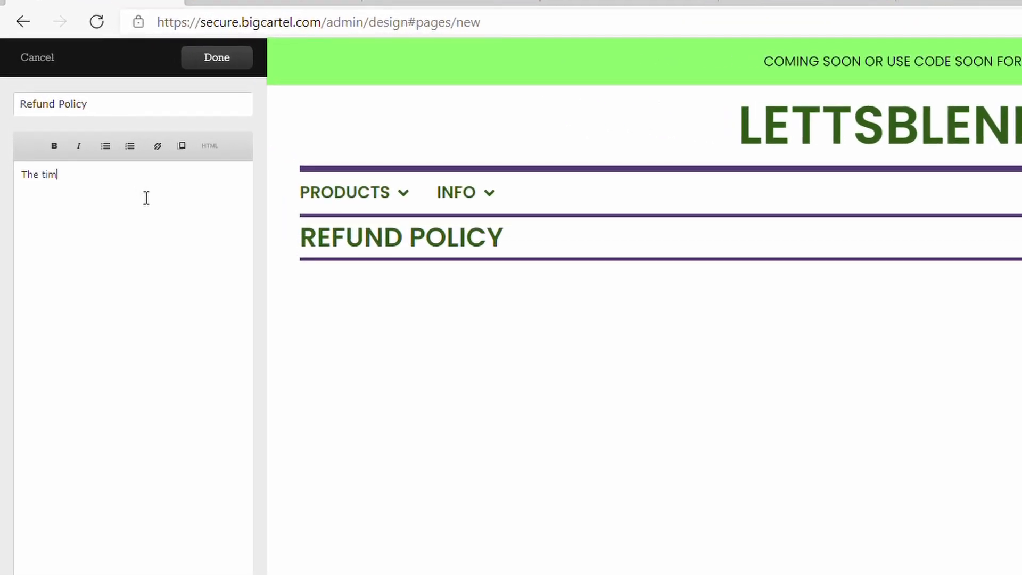
pyautogui.write('e limit on refunds')
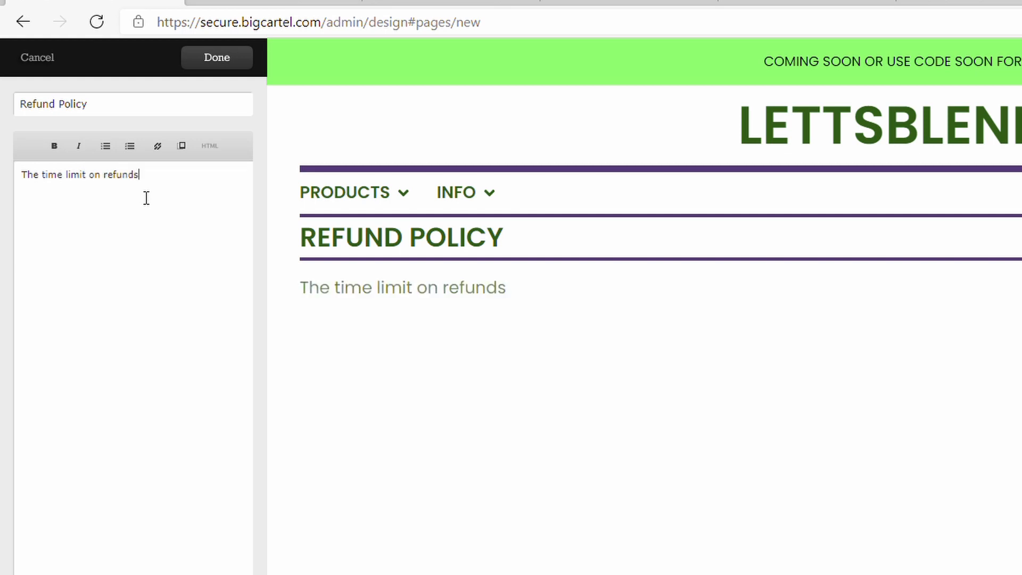
pyautogui.press('Return')
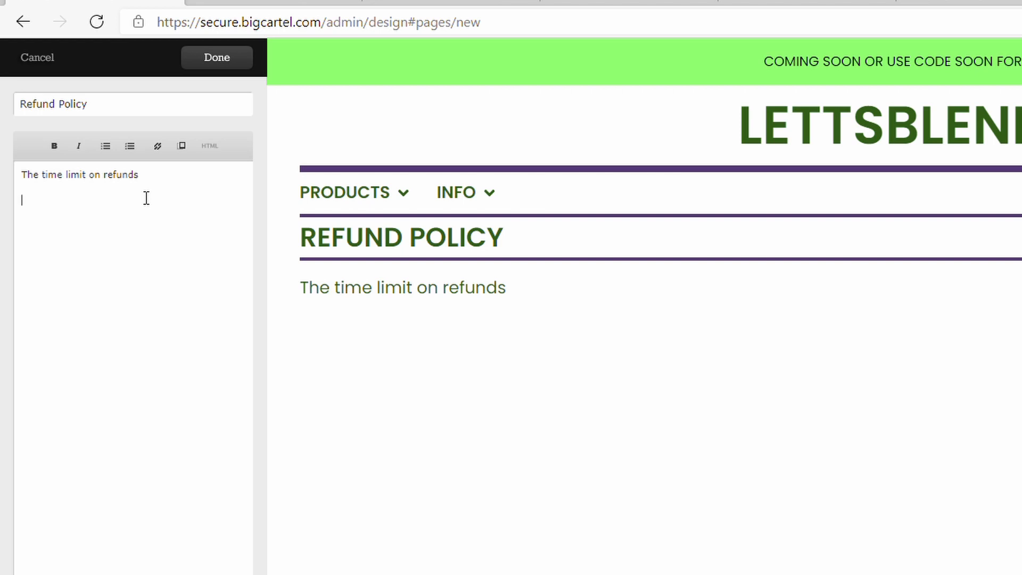
pyautogui.write('if the customer has to pay fo')
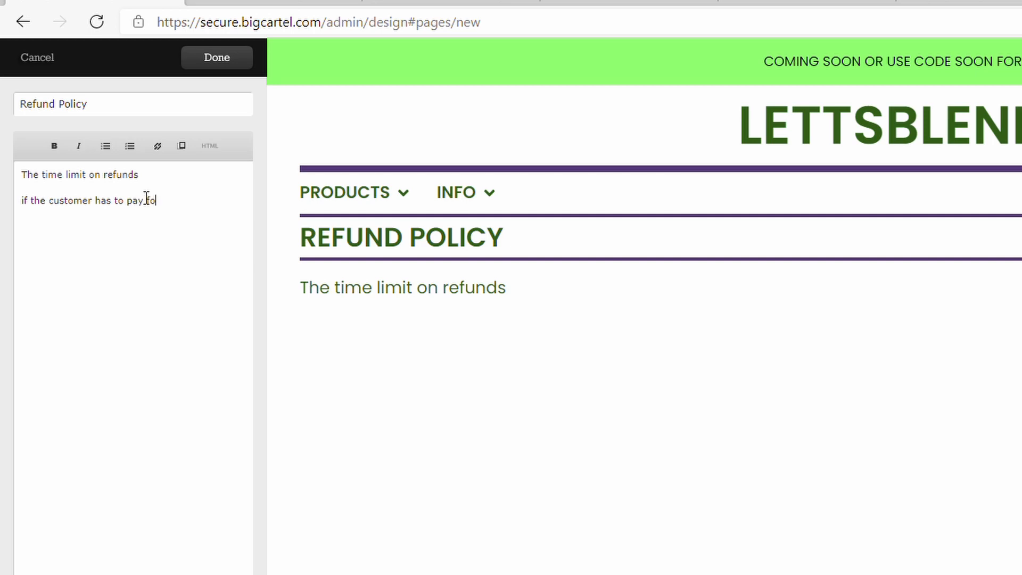
pyautogui.write('r refunds')
pyautogui.press('Return')
pyautogui.write('if you')
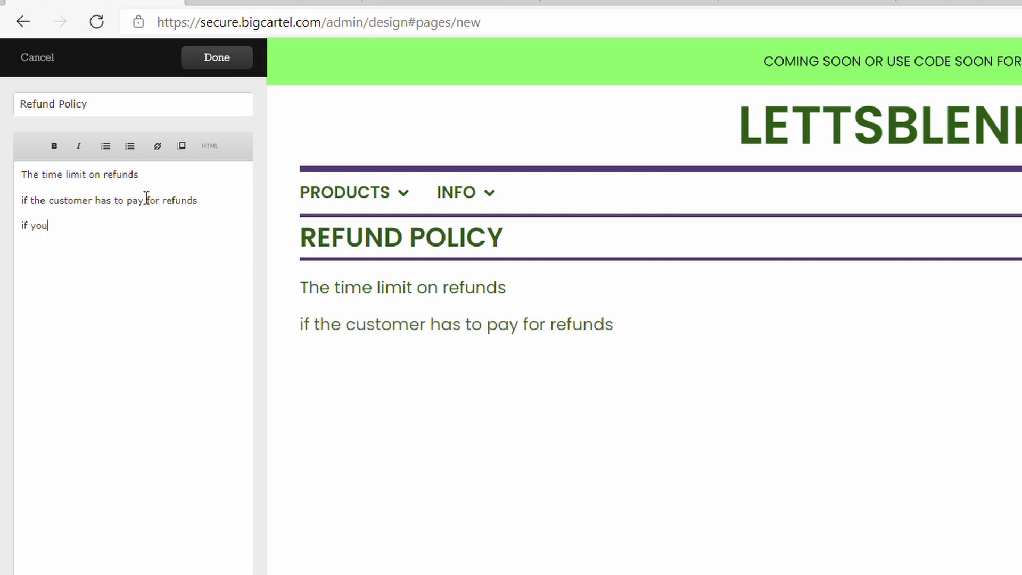
pyautogui.write(' do not ake refudns')
pyautogui.press('Return')
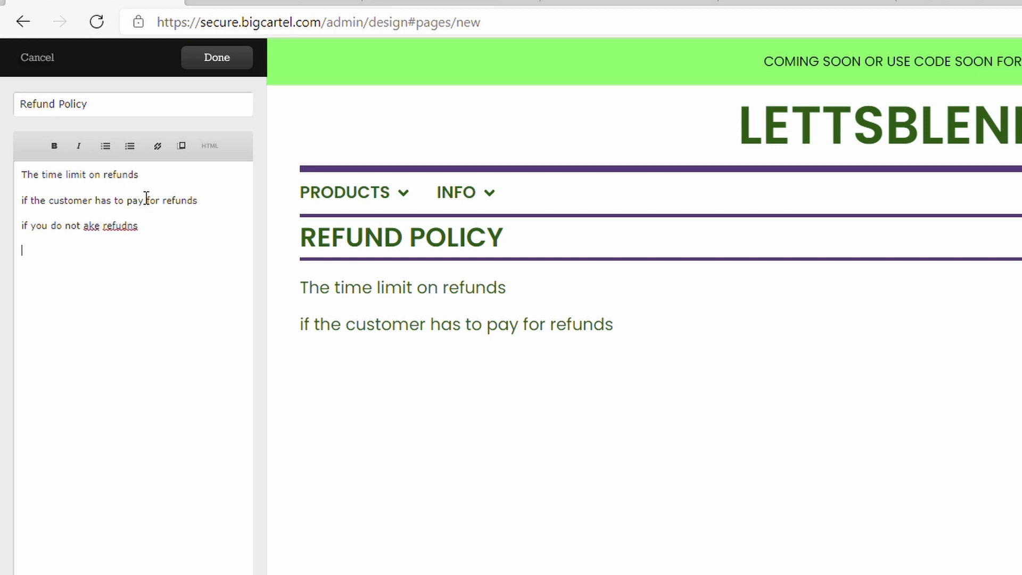
pyautogui.write('wher')
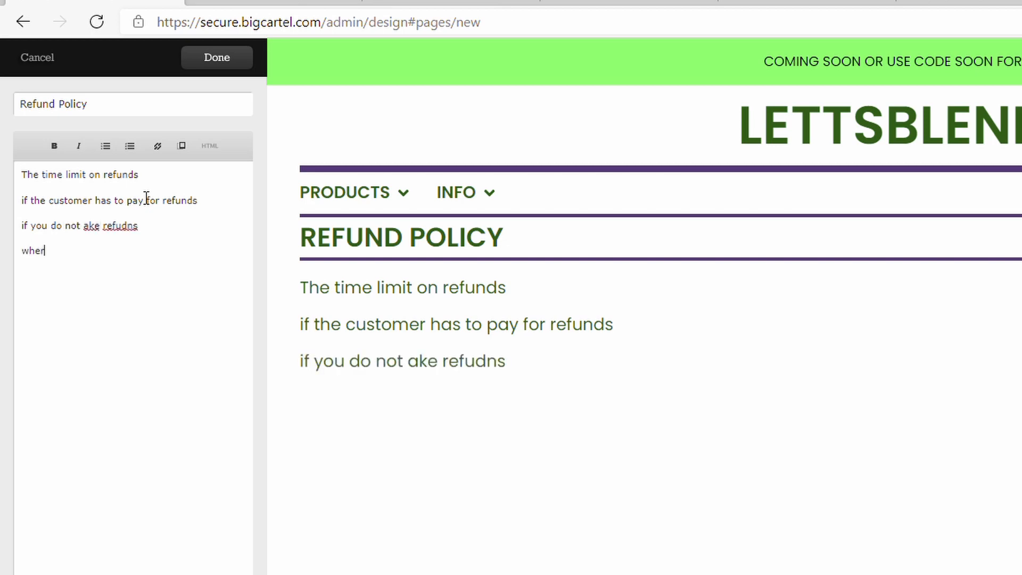
pyautogui.press('BackSpace')
pyautogui.press('BackSpace')
pyautogui.press('BackSpace')
pyautogui.write('instructions for refunds')
pyautogui.press('Return')
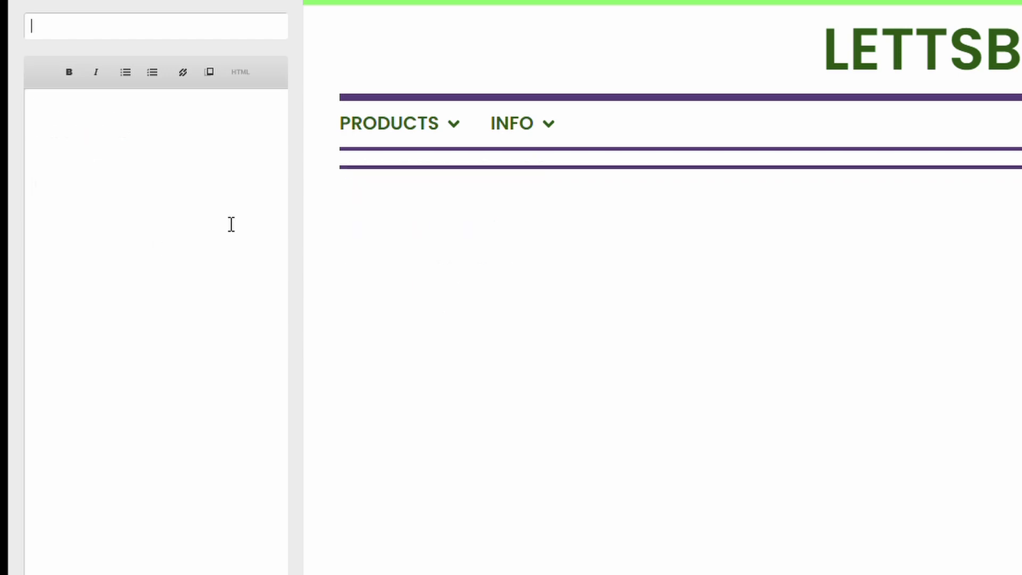
# - Title the new page 'Privacy Policy'
pyautogui.write('Privacy Policy')
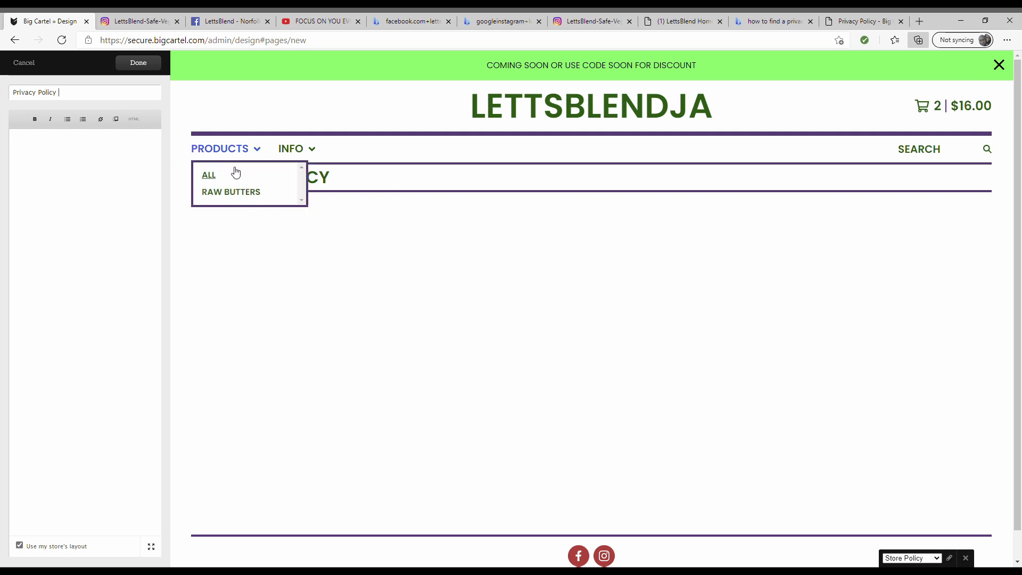
# - Read through Big Cartel's privacy policy, then go back to the YouTube motivational video
pyautogui.click(850, 22)
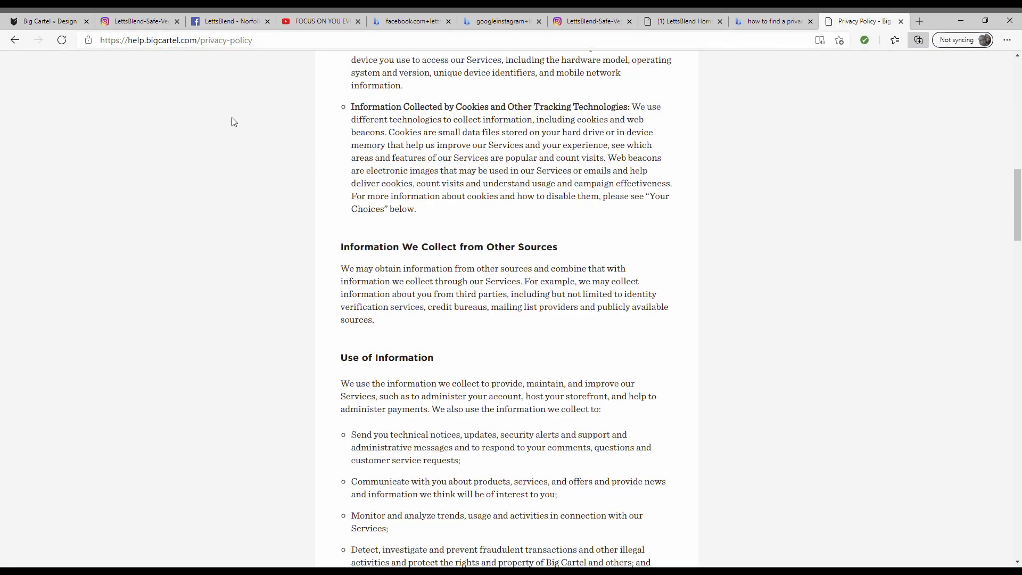
pyautogui.scroll(15, 381, 285)
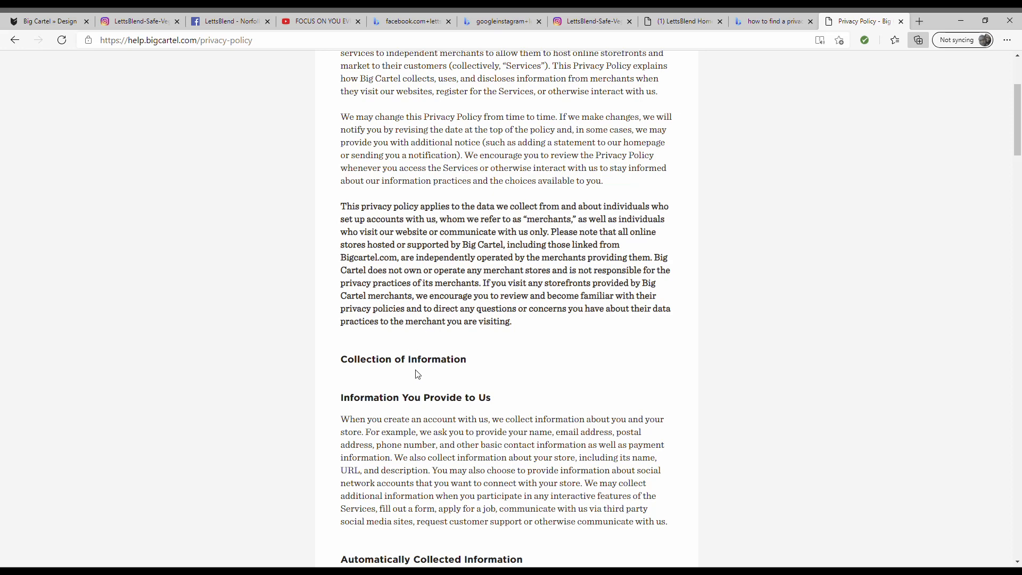
pyautogui.scroll(3, 461, 378)
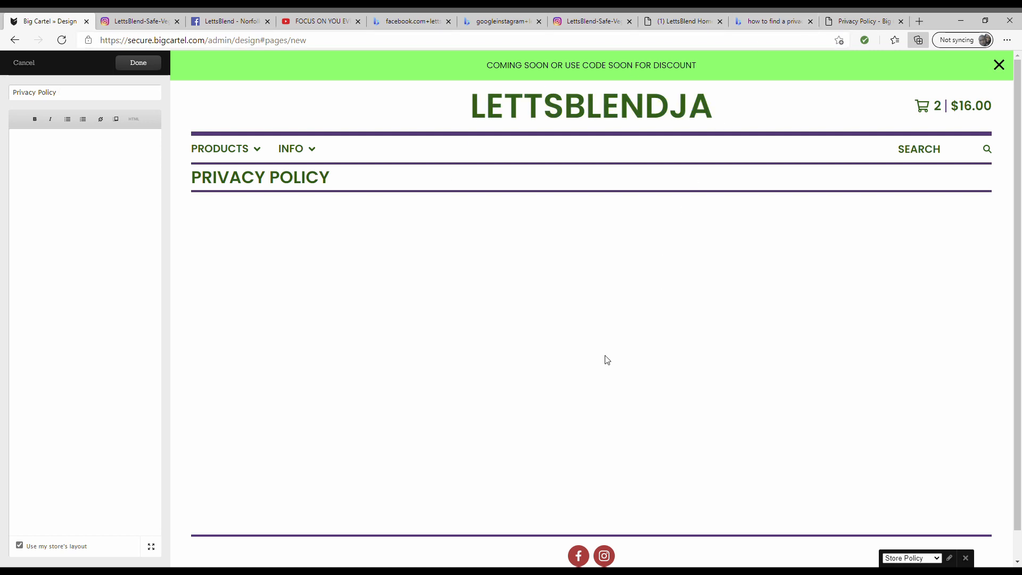
pyautogui.click(301, 24)
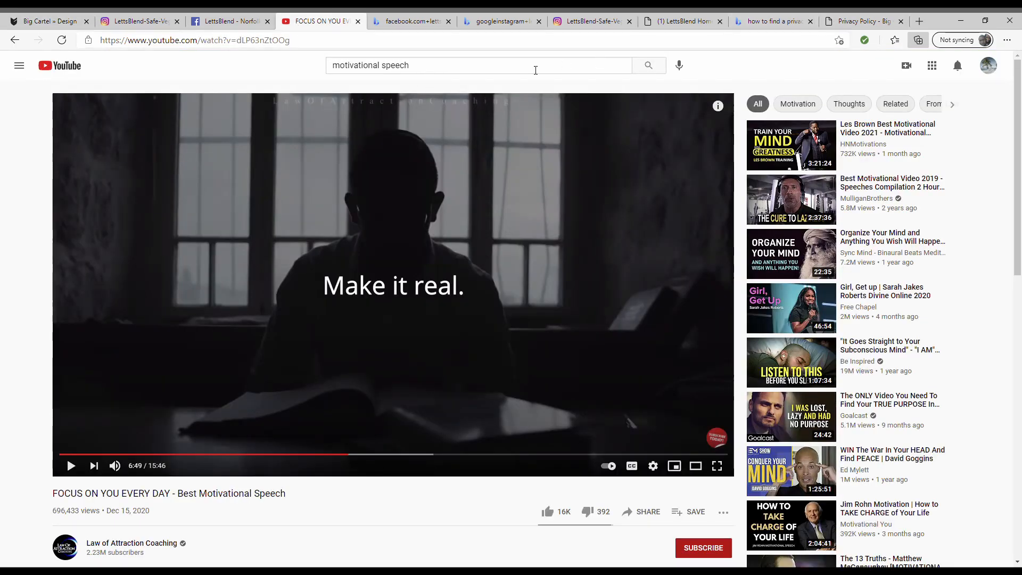
# - Search YouTube for 'privacy policy for my website', skim results, then return to the Big Cartel editor
pyautogui.moveTo(536, 70); pyautogui.dragTo(248, 44)
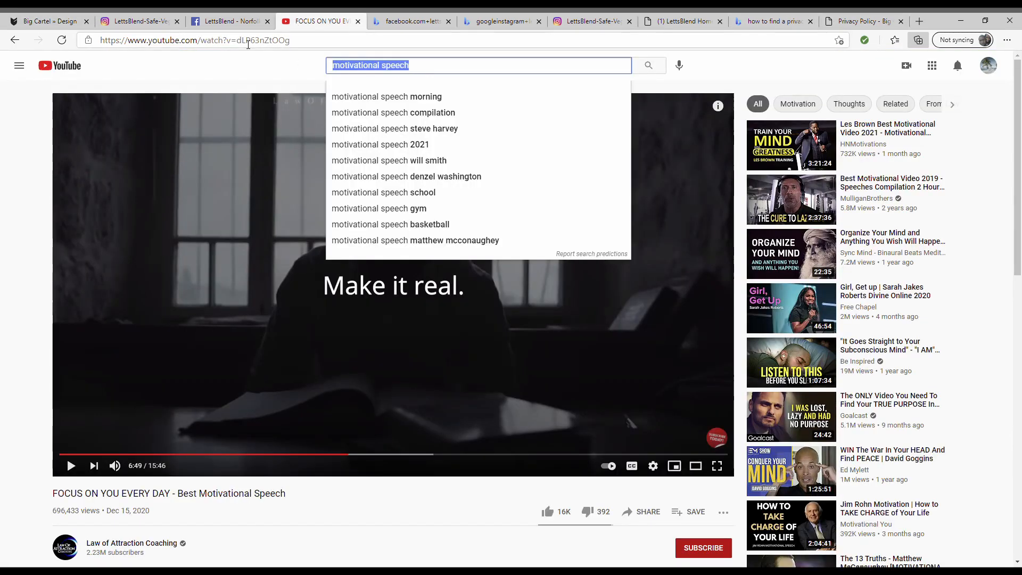
pyautogui.write('priva')
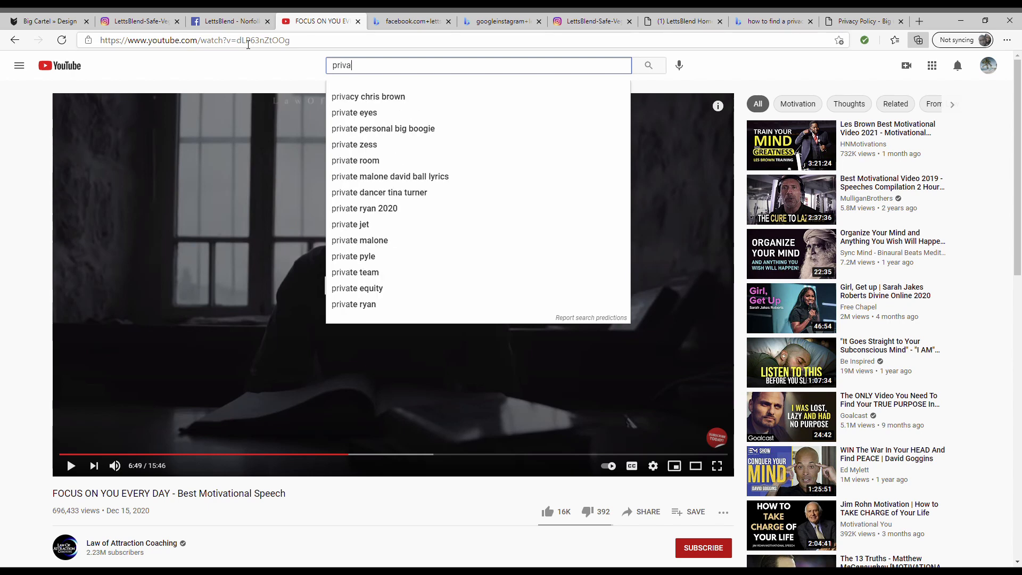
pyautogui.write('cy policy for ')
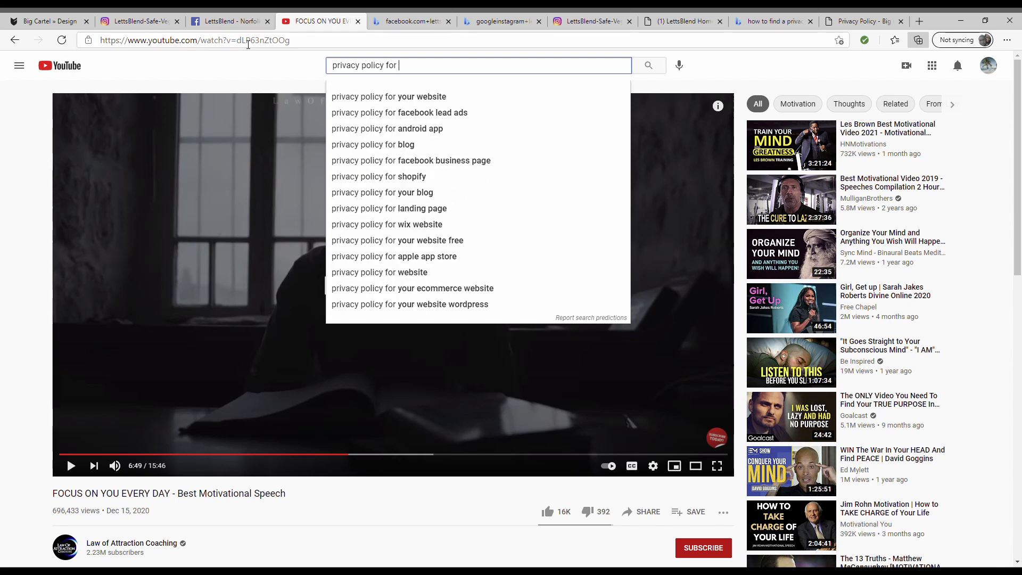
pyautogui.write('my webst')
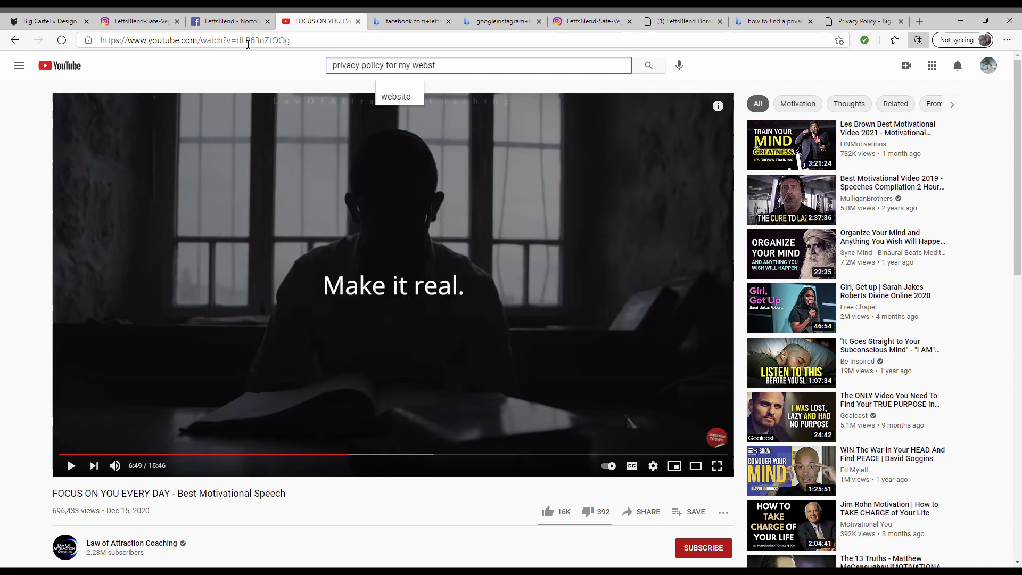
pyautogui.press('BackSpace')
pyautogui.write('ite')
pyautogui.press('Return')
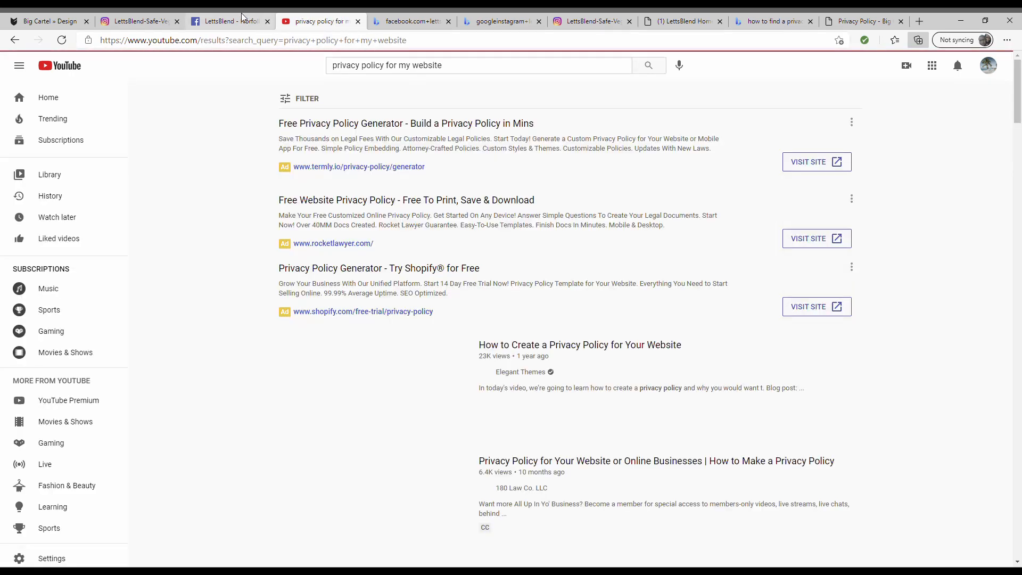
pyautogui.scroll(-4, 431, 409)
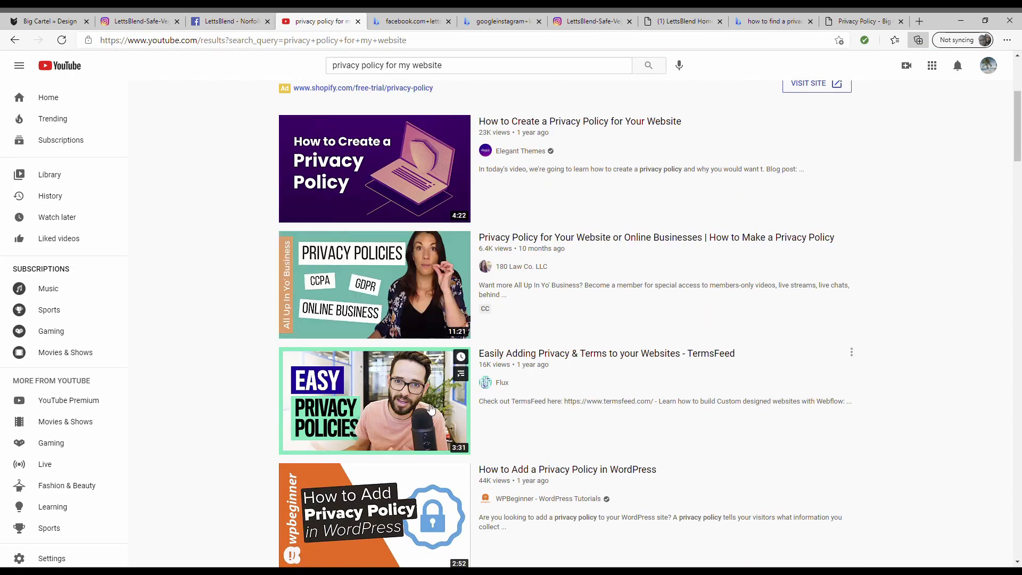
pyautogui.moveTo(429, 409)
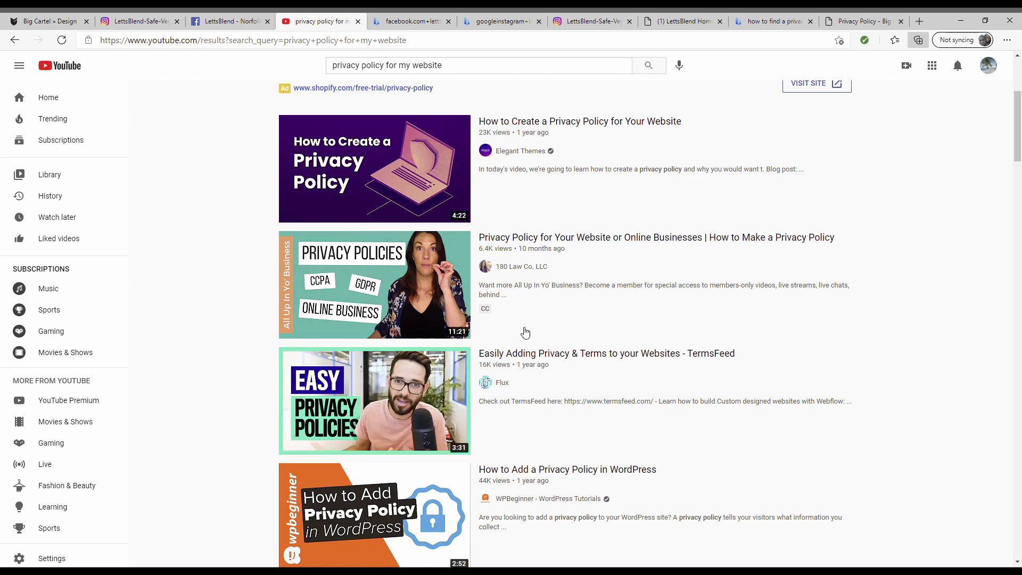
pyautogui.click(50, 21)
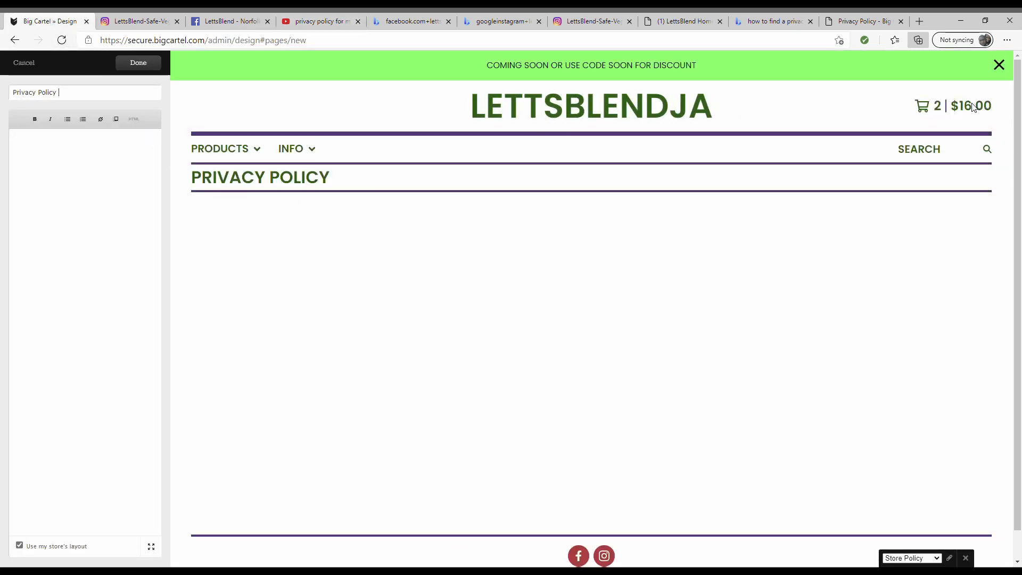
# - Finish the Privacy Policy page and confirm the preview's Info menu lists all four policies
pyautogui.click(138, 62)
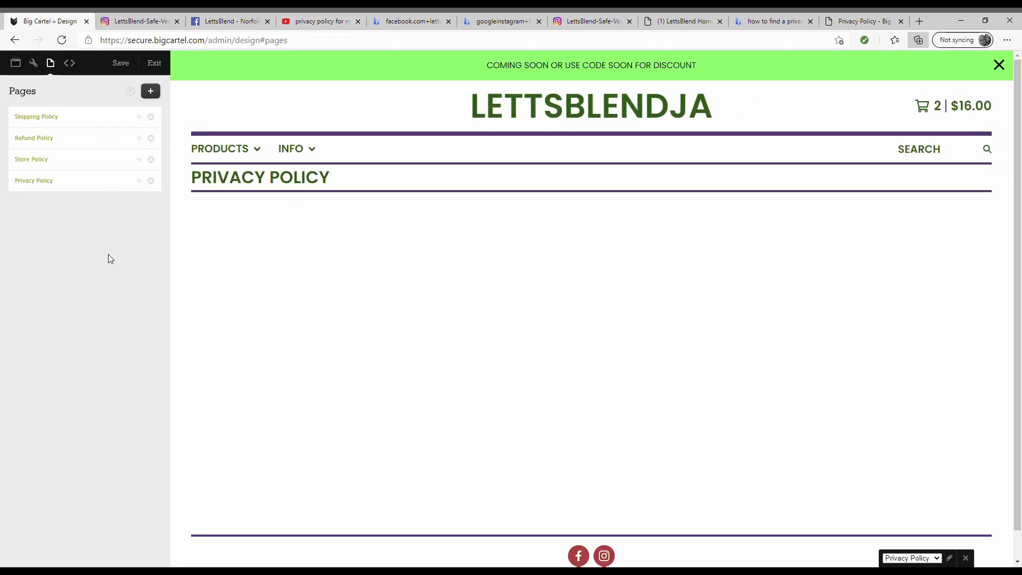
pyautogui.scroll(-2, 319, 327)
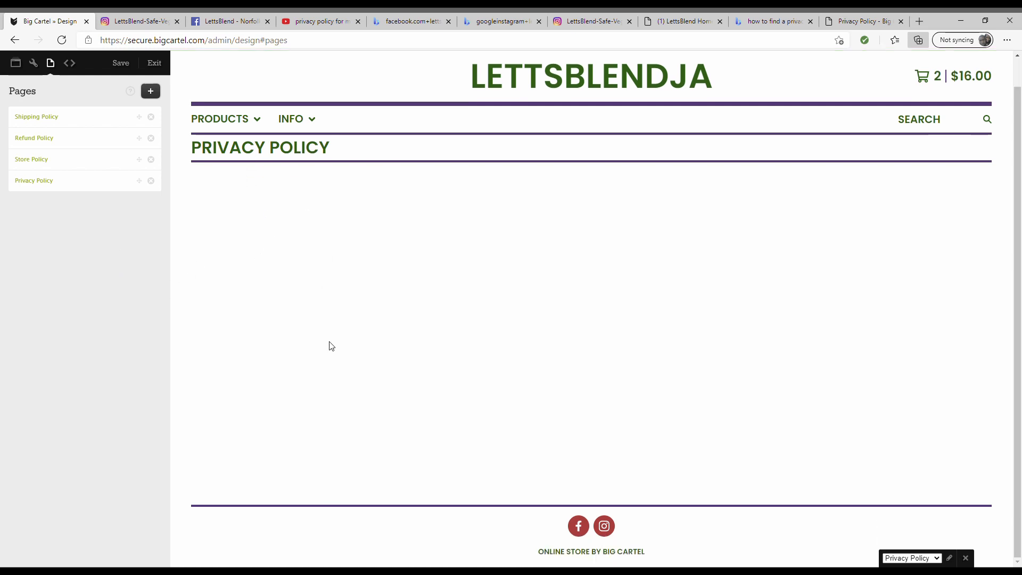
pyautogui.scroll(2, 329, 346)
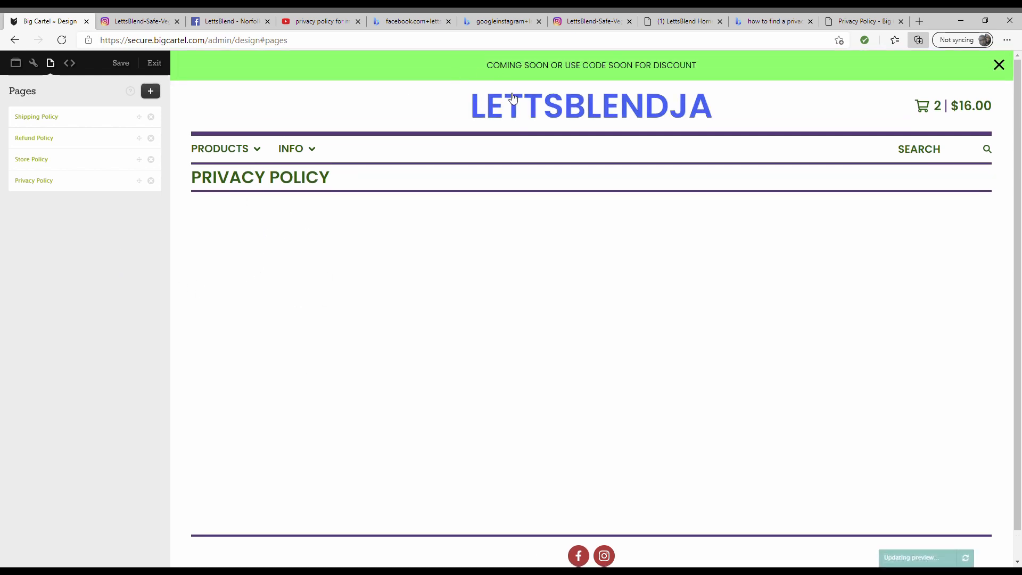
pyautogui.click(316, 154)
pyautogui.click(316, 155)
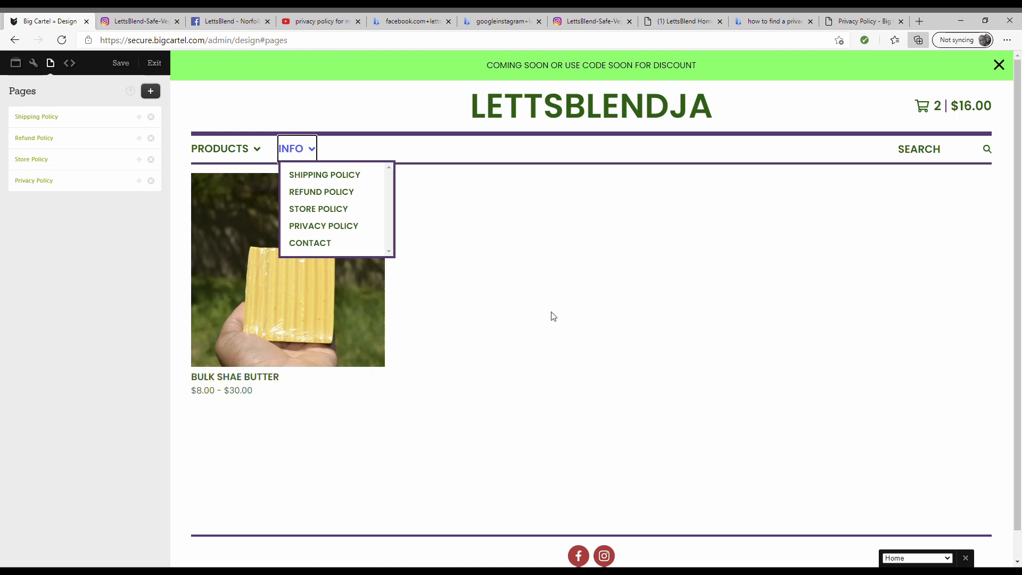
pyautogui.scroll(-1, 543, 330)
pyautogui.click(544, 327)
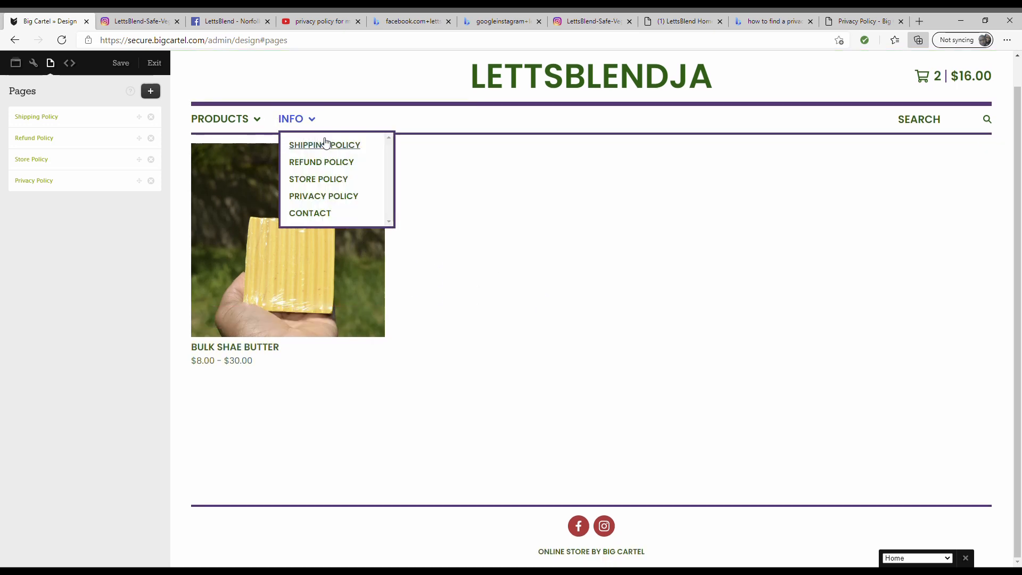
# - Open the Advanced code settings, where CSS is editable but custom HTML requires an upgrade
pyautogui.moveTo(246, 135)
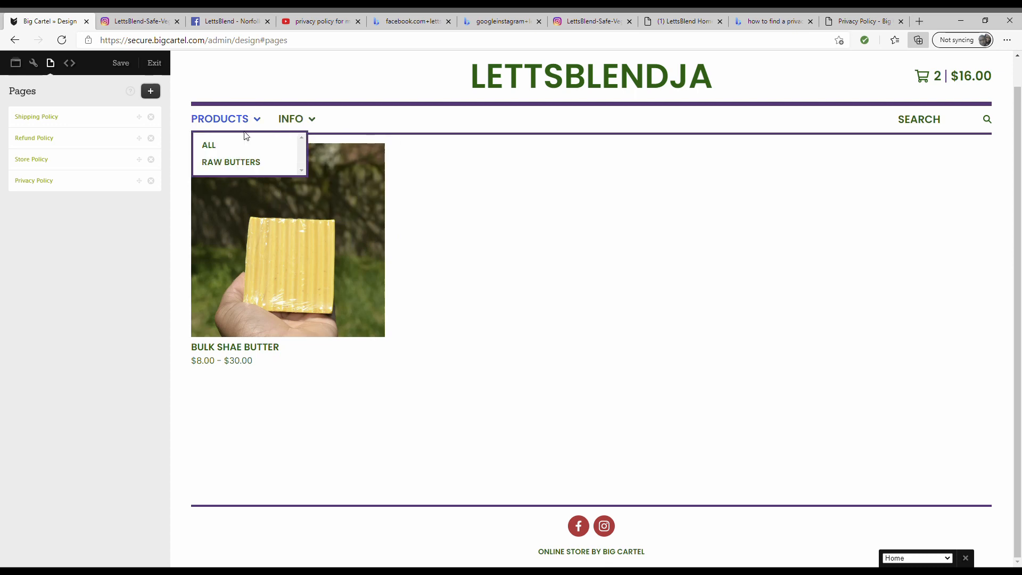
pyautogui.moveTo(300, 123)
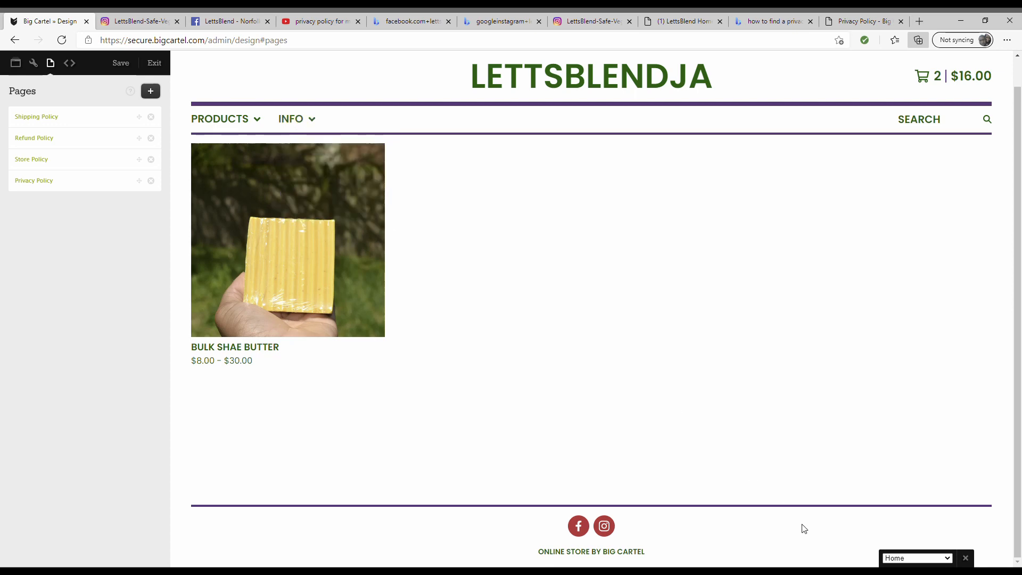
pyautogui.click(72, 69)
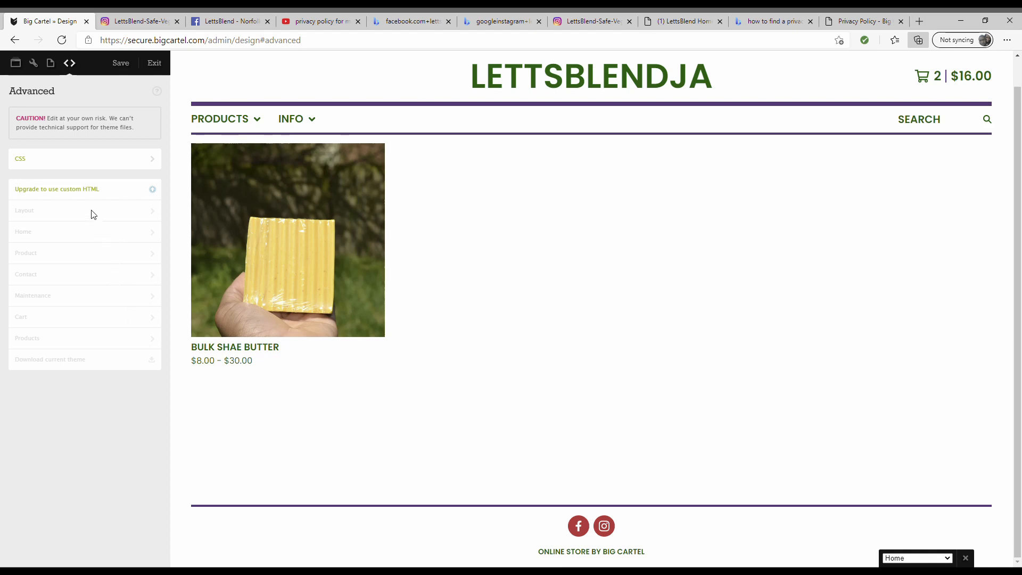
pyautogui.click(33, 63)
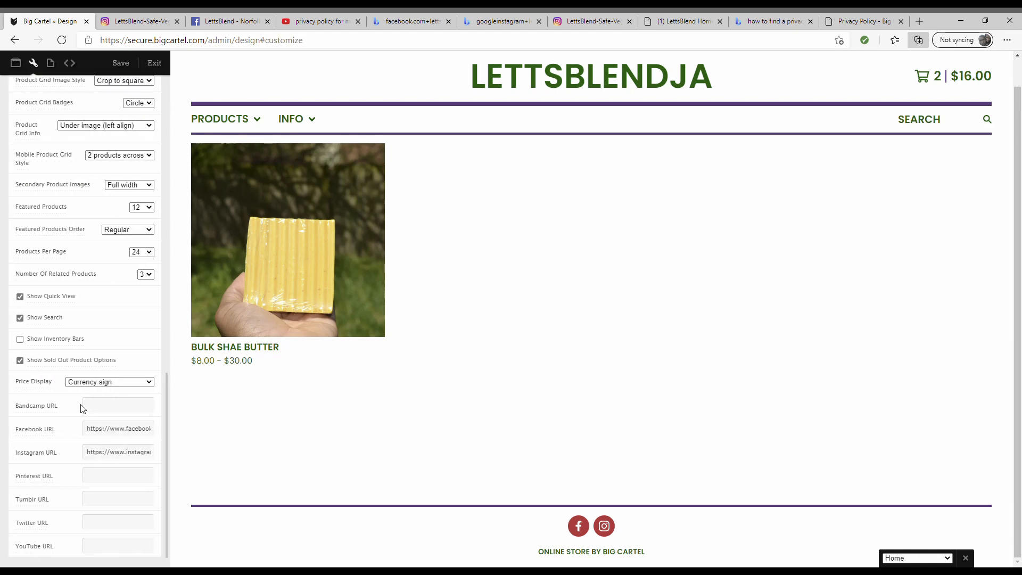
pyautogui.scroll(6, 109, 468)
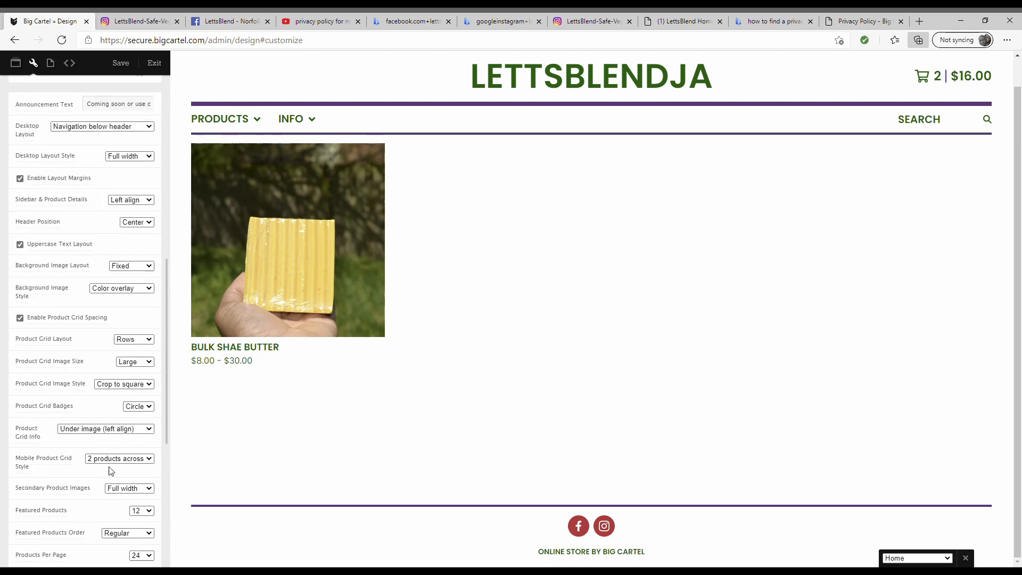
pyautogui.scroll(2, 110, 470)
pyautogui.click(16, 63)
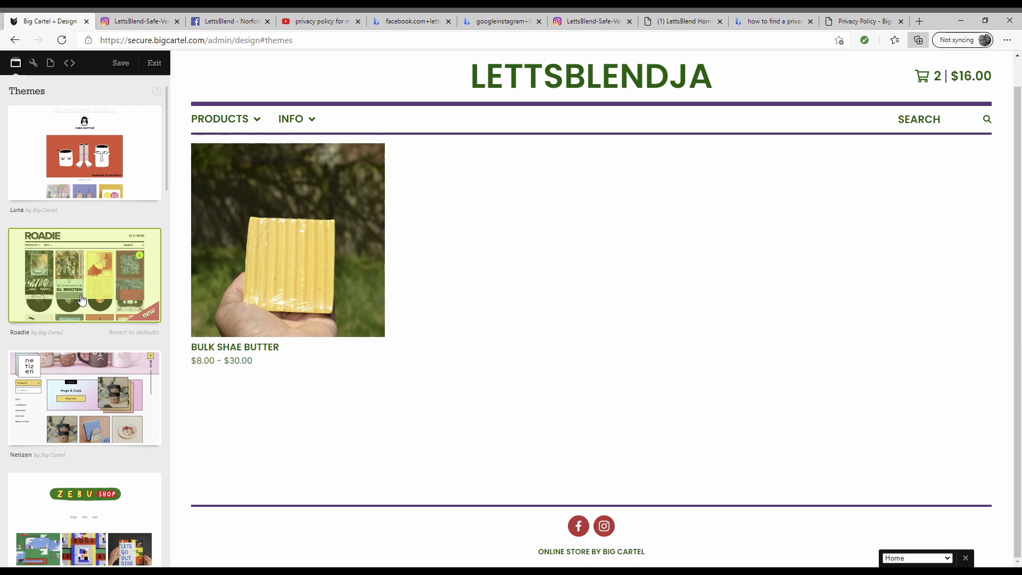
pyautogui.click(104, 183)
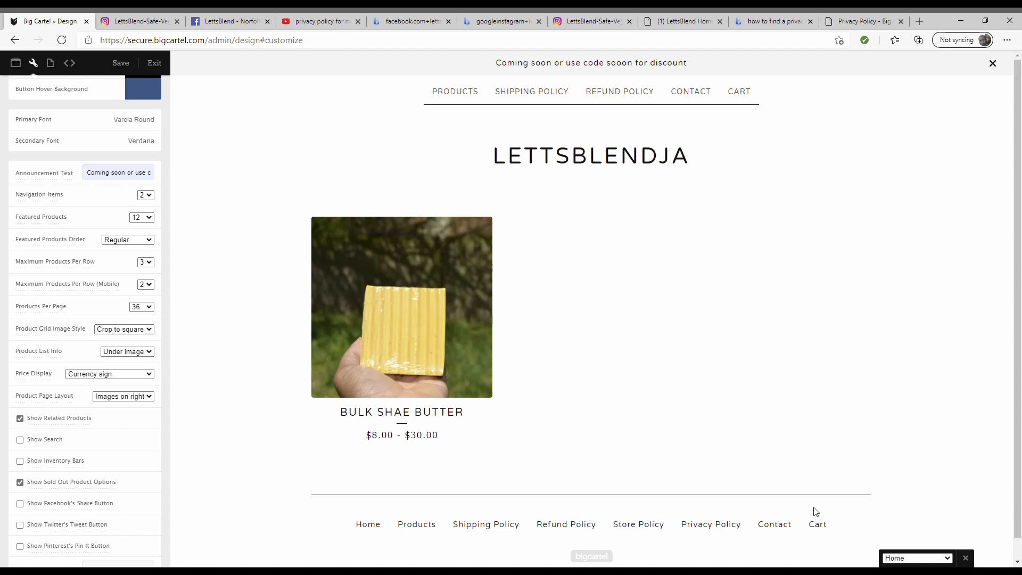
pyautogui.scroll(6, 82, 183)
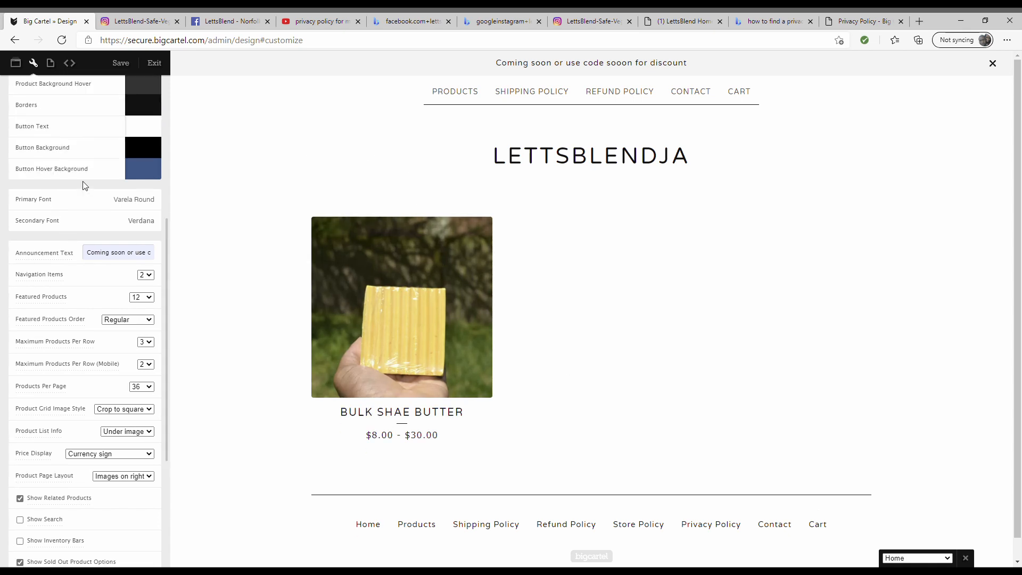
pyautogui.scroll(1, 65, 278)
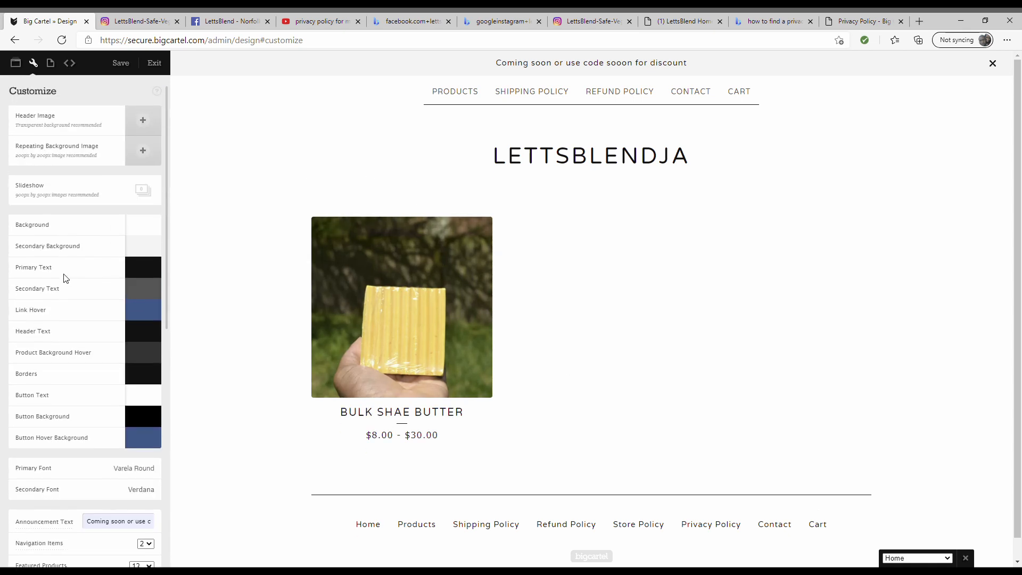
# - Upload the afro-silhouette logo as header image and a photo as repeating background image
pyautogui.click(139, 126)
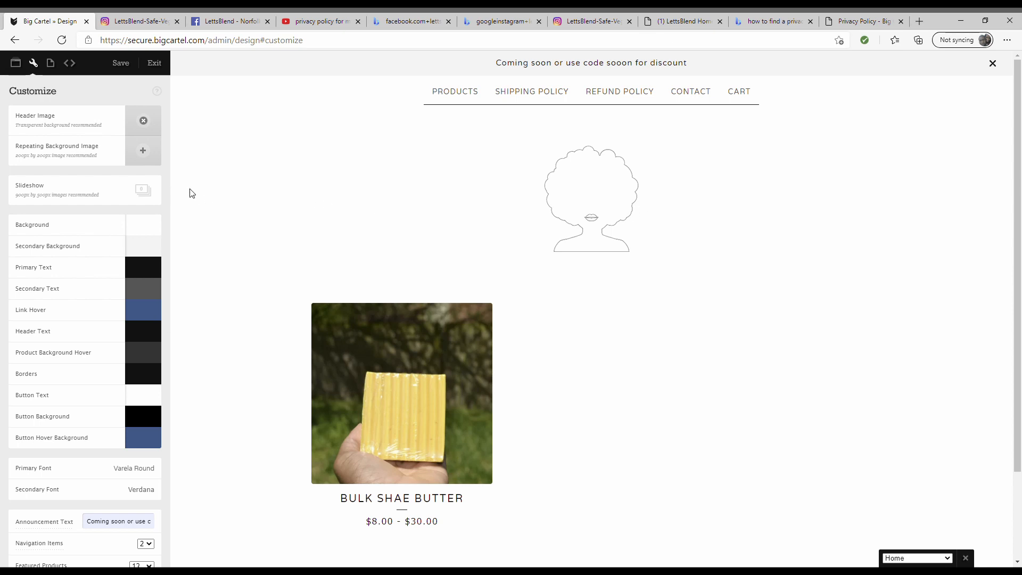
pyautogui.click(150, 153)
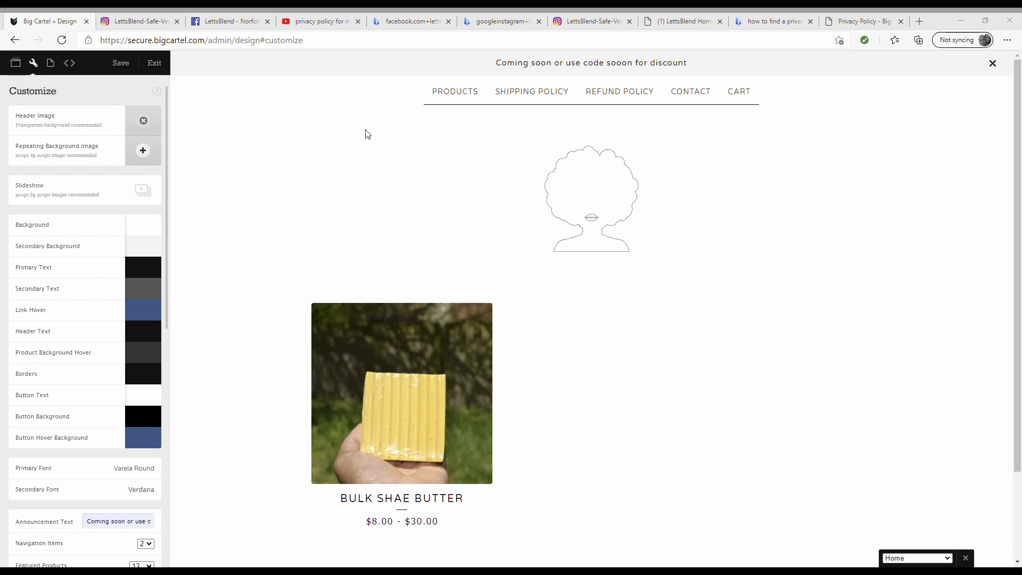
pyautogui.click(418, 287)
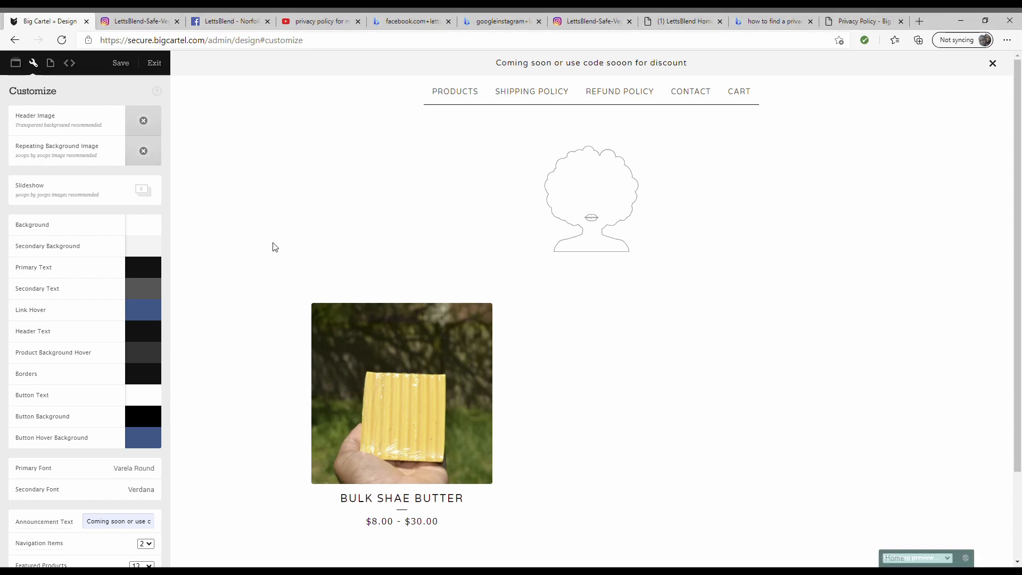
# - Review the tiled background and header in the preview, then save the design
pyautogui.scroll(-2, 521, 345)
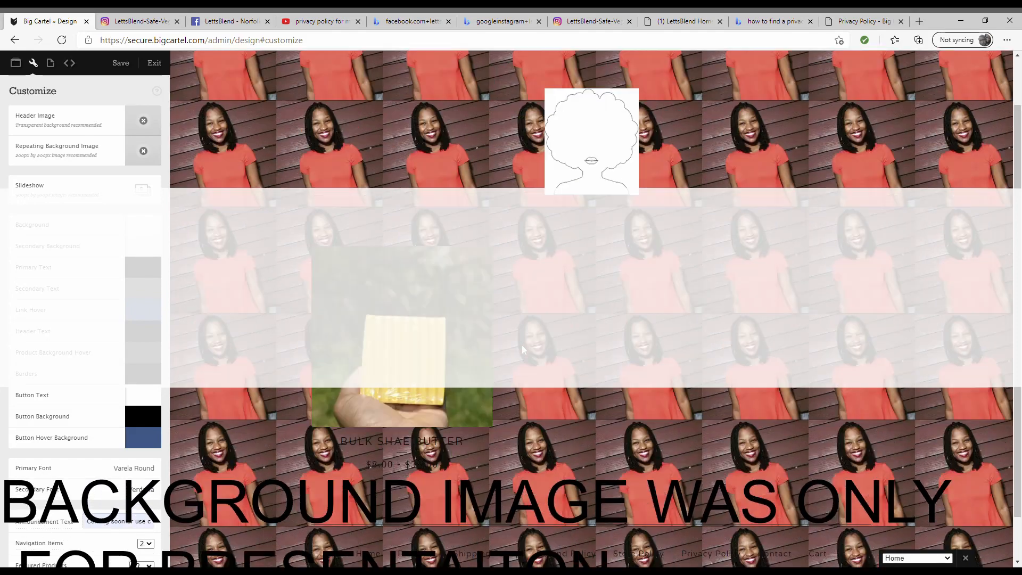
pyautogui.scroll(2, 522, 345)
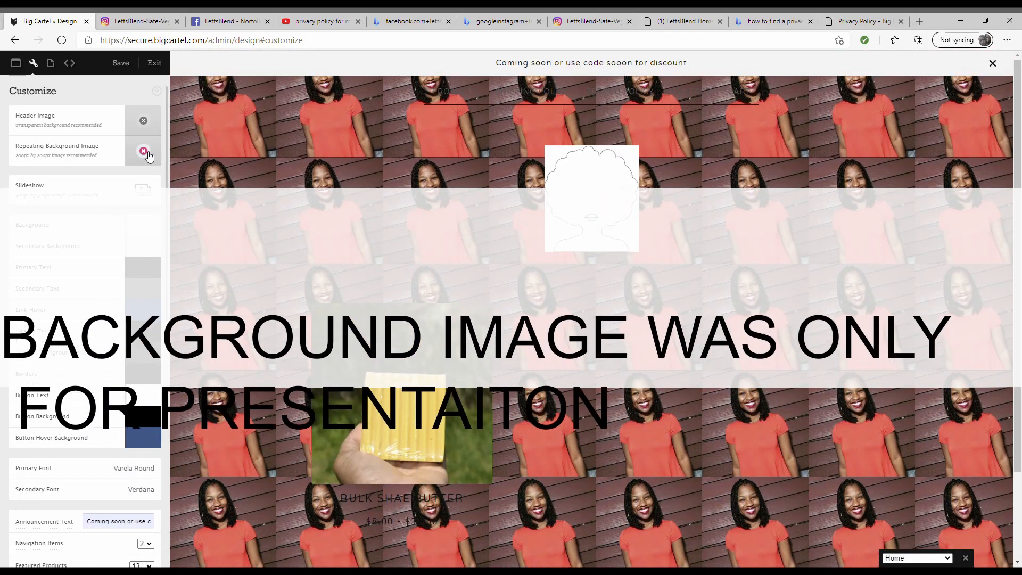
pyautogui.scroll(-5, 156, 296)
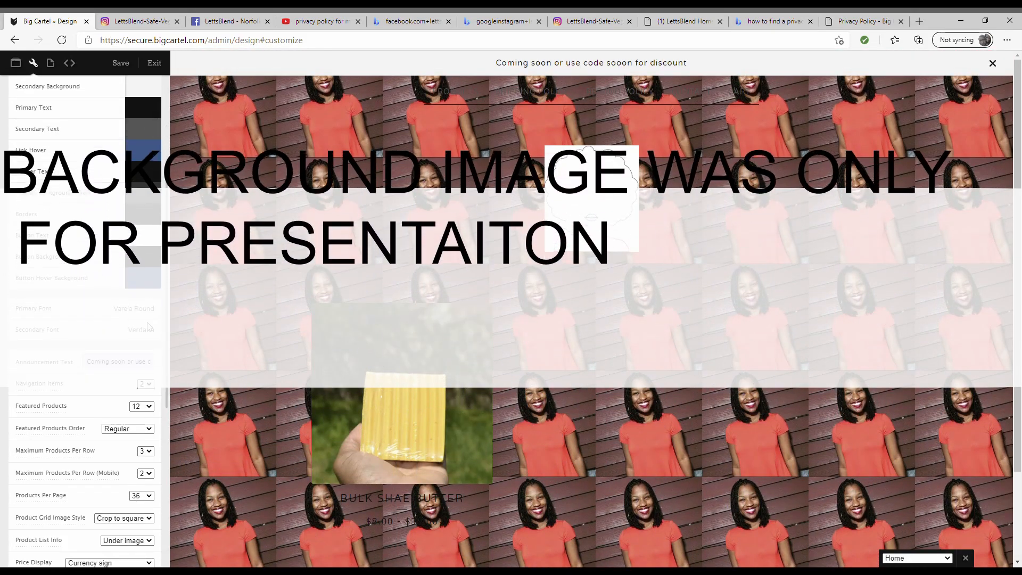
pyautogui.scroll(-3, 147, 327)
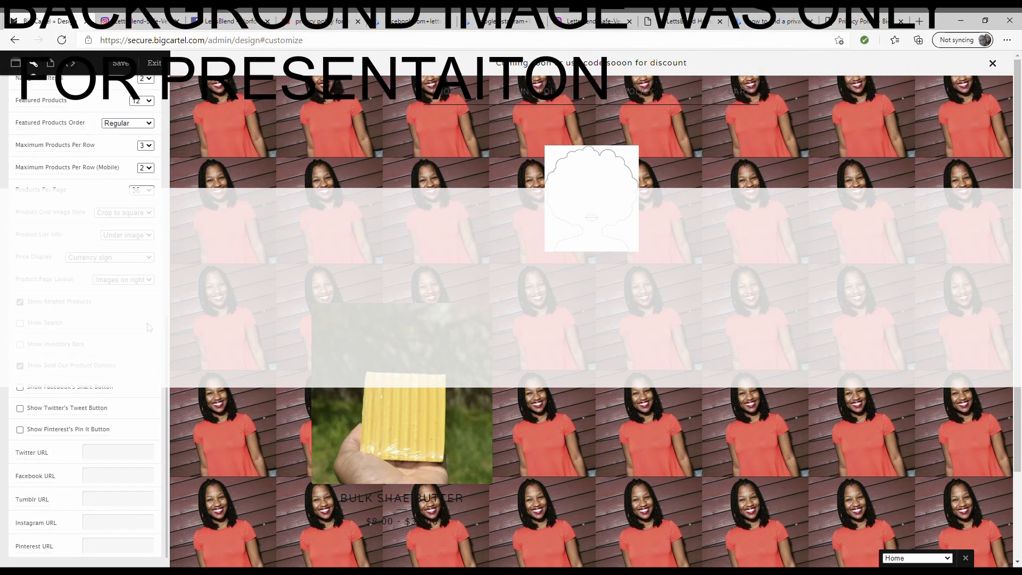
pyautogui.scroll(3, 88, 362)
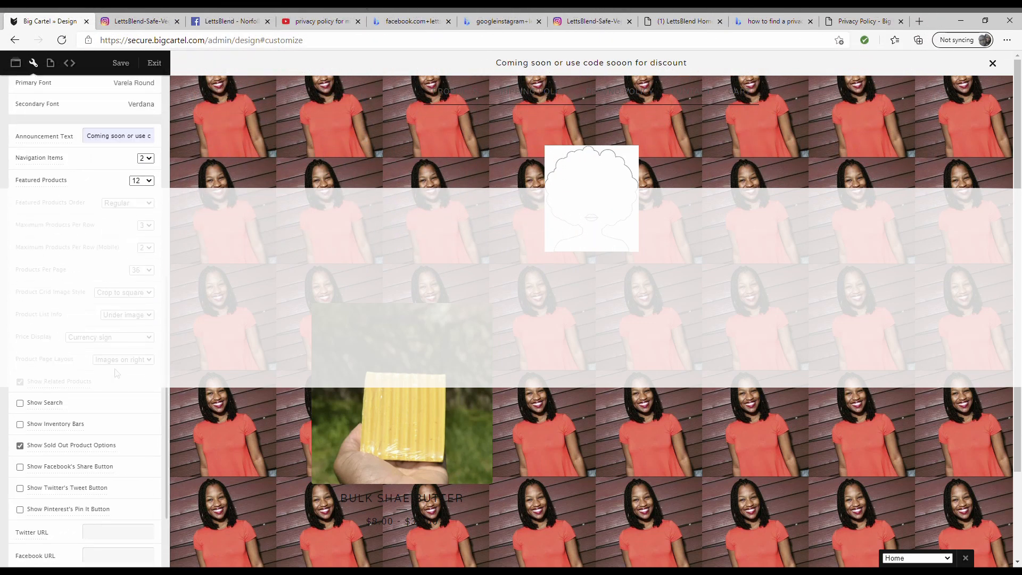
pyautogui.scroll(3, 88, 362)
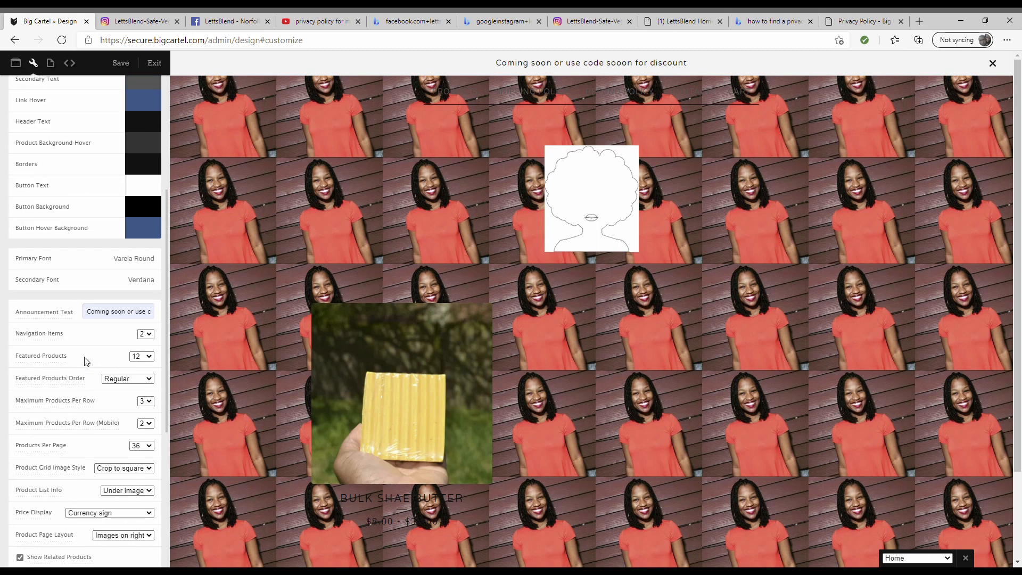
pyautogui.scroll(2, 85, 362)
pyautogui.scroll(-3, 85, 361)
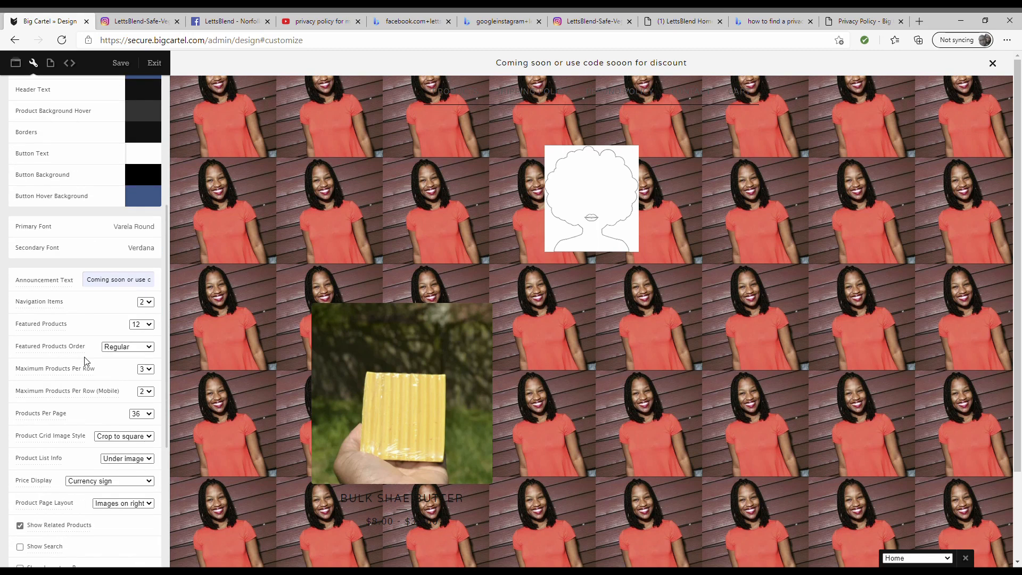
pyautogui.scroll(-2, 85, 362)
pyautogui.scroll(1, 85, 362)
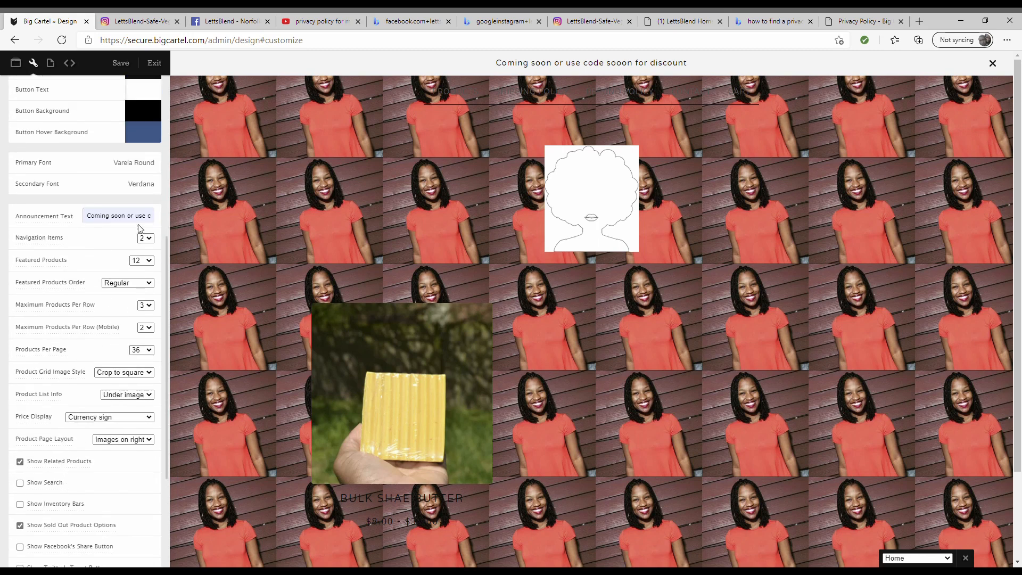
pyautogui.click(121, 64)
# - Browse the store themes, previewing Trace's home and Bulk Shae Butter product pages
pyautogui.click(24, 66)
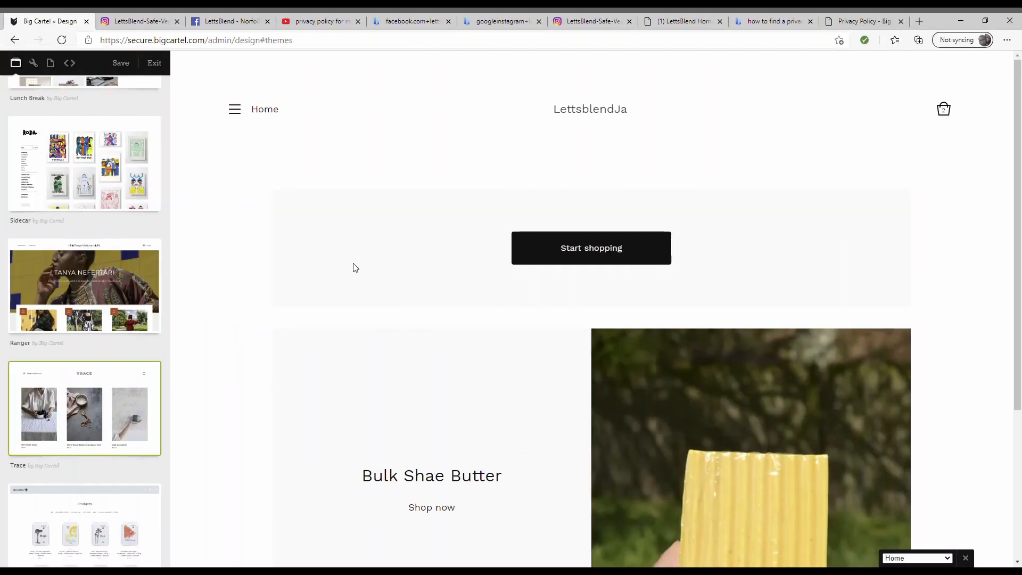
pyautogui.scroll(-4, 356, 267)
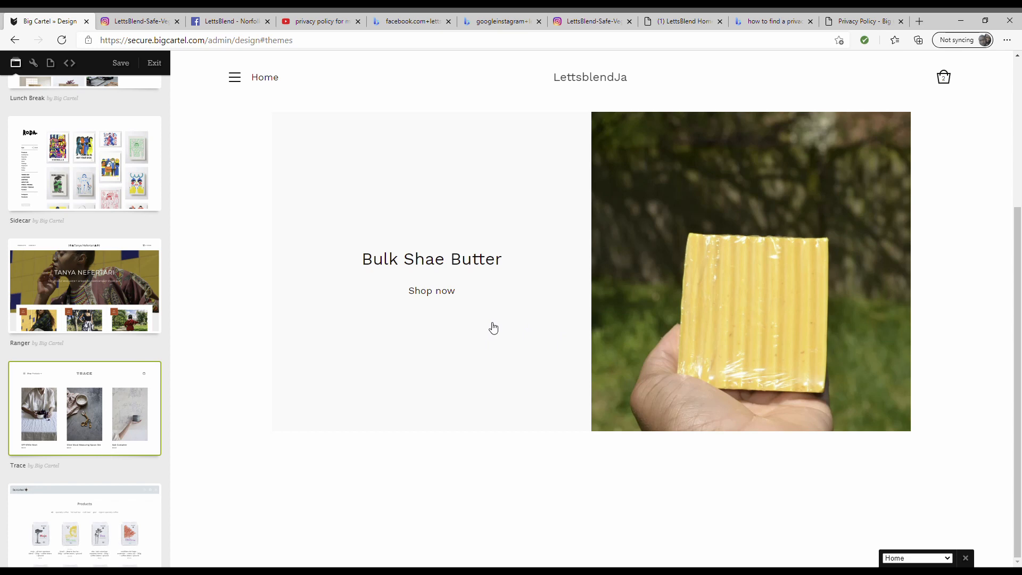
pyautogui.click(705, 304)
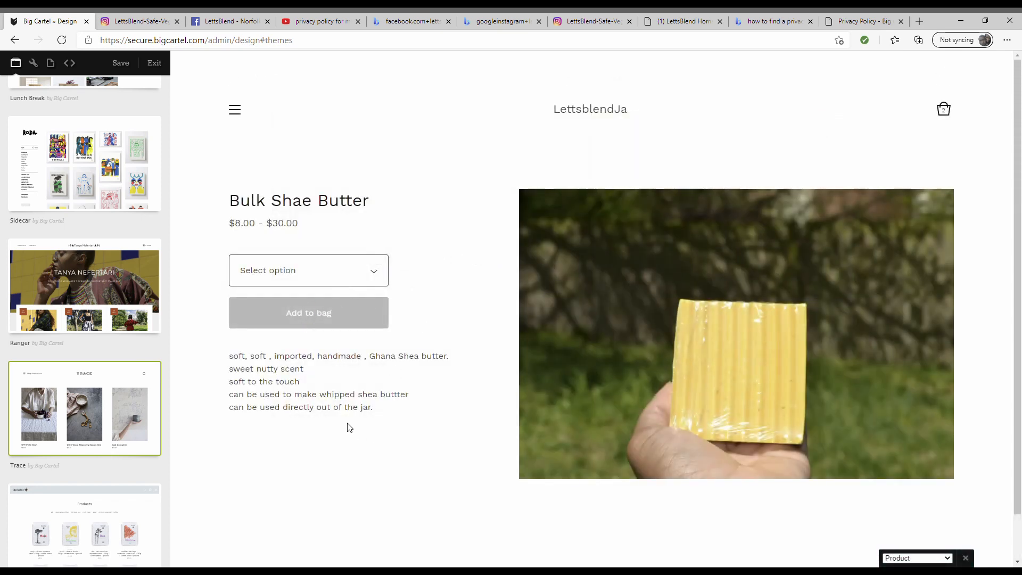
pyautogui.scroll(-2, 85, 456)
pyautogui.scroll(-1, 290, 350)
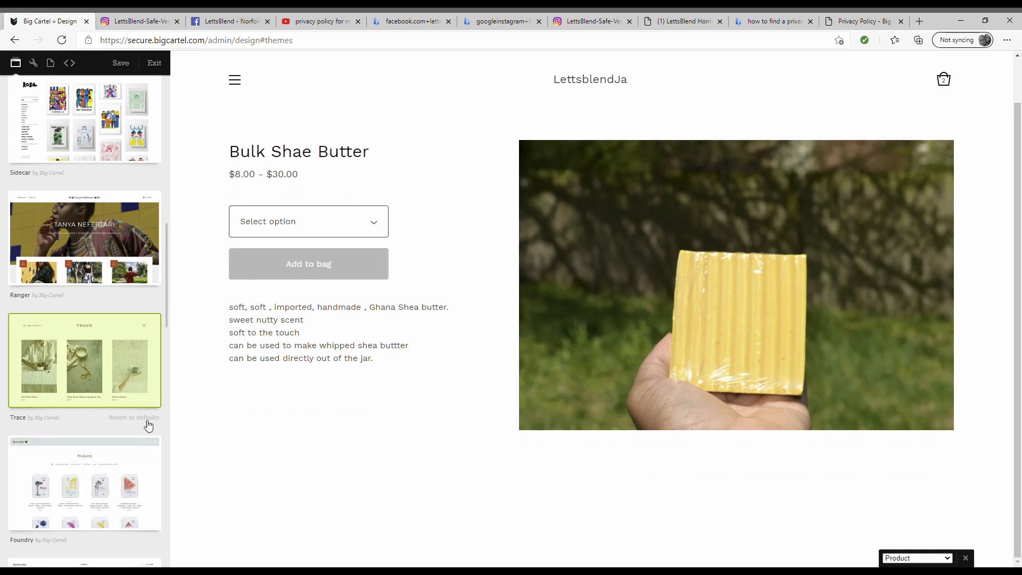
pyautogui.scroll(1, 222, 282)
pyautogui.click(597, 107)
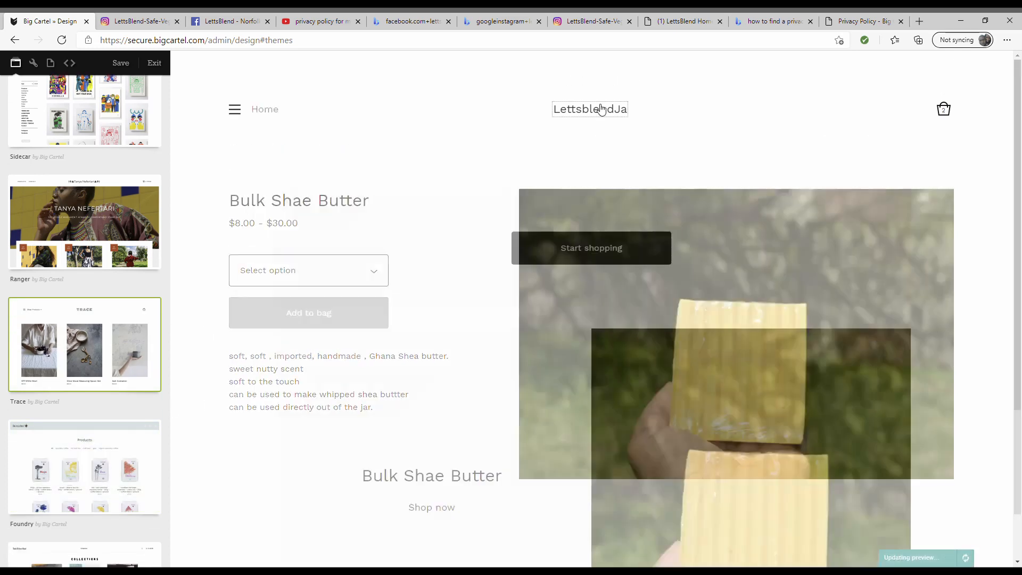
pyautogui.scroll(-4, 313, 271)
pyautogui.scroll(-2, 79, 404)
# - Apply the Foundry theme, check its hamburger navigation menu, and view the four policy pages
pyautogui.click(69, 396)
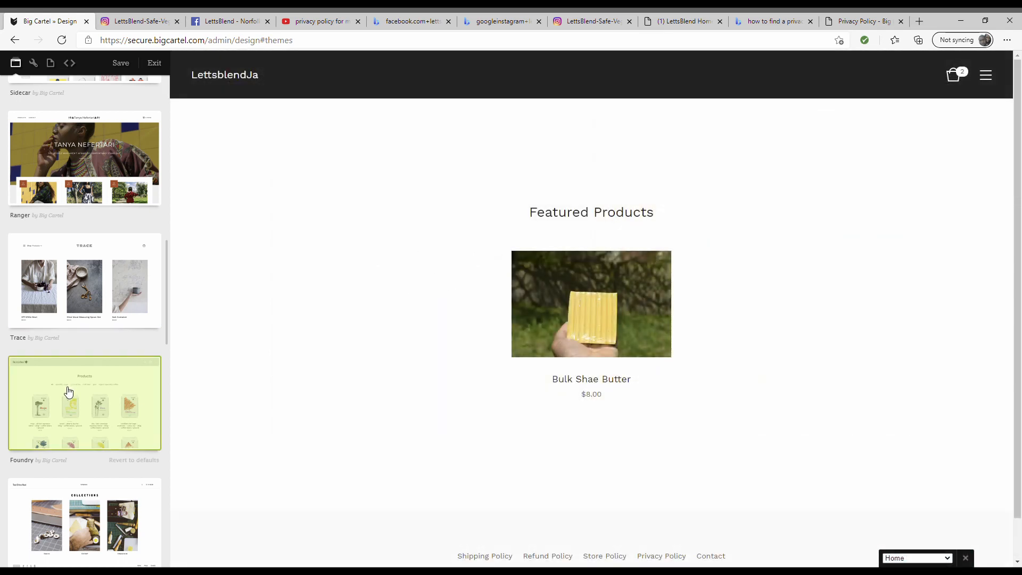
pyautogui.scroll(1, 552, 433)
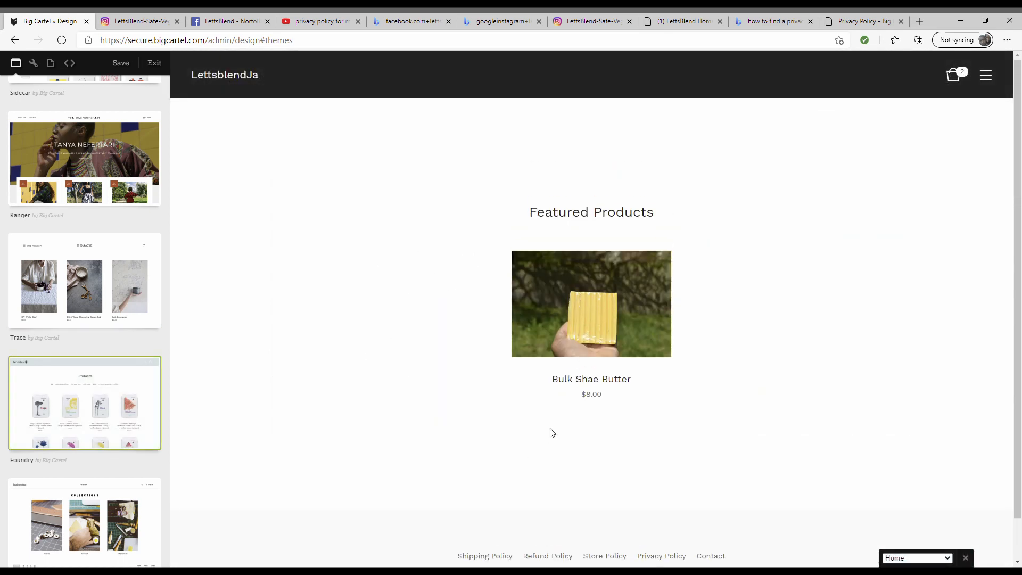
pyautogui.scroll(-1, 551, 433)
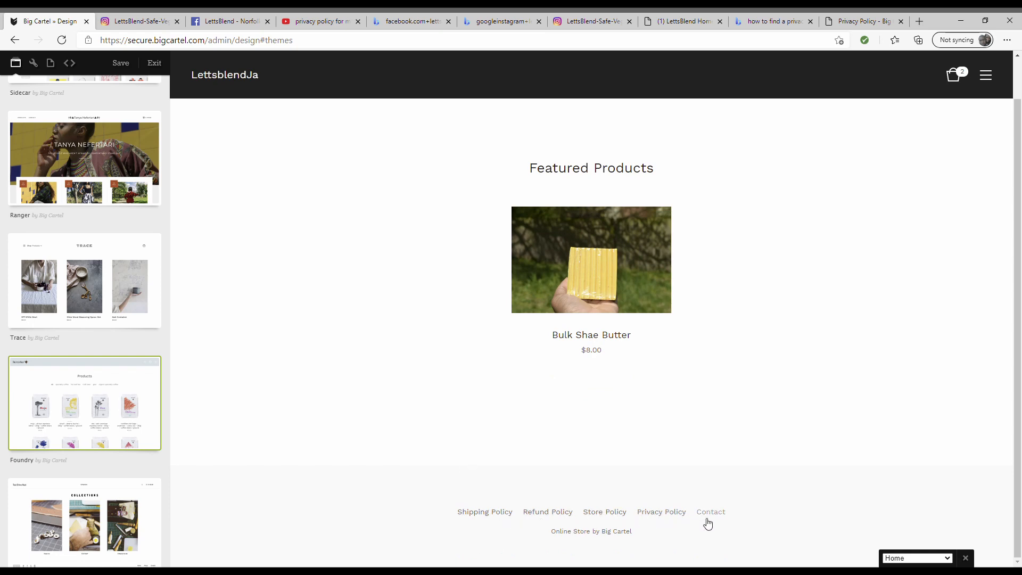
pyautogui.scroll(1, 505, 415)
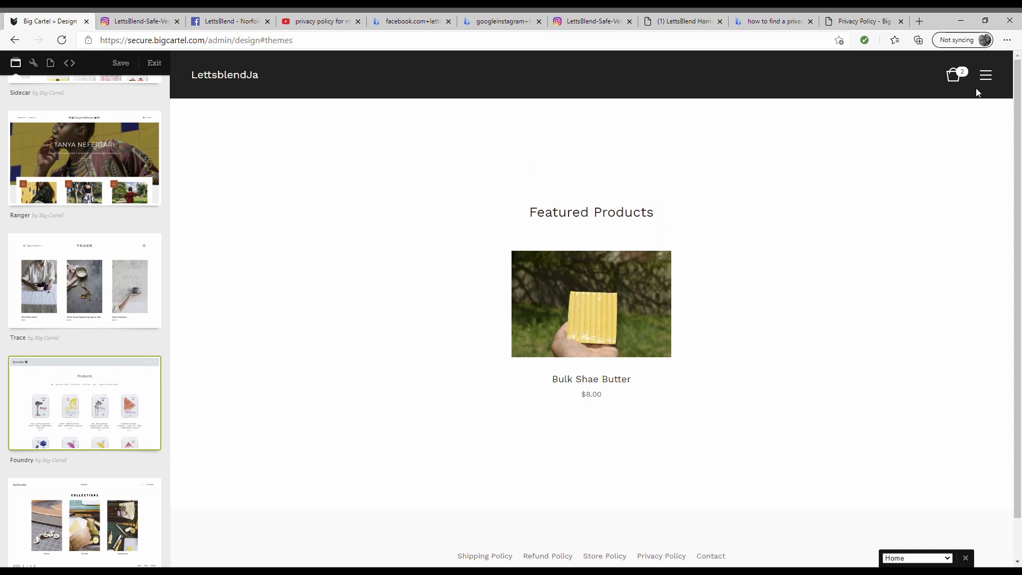
pyautogui.click(987, 77)
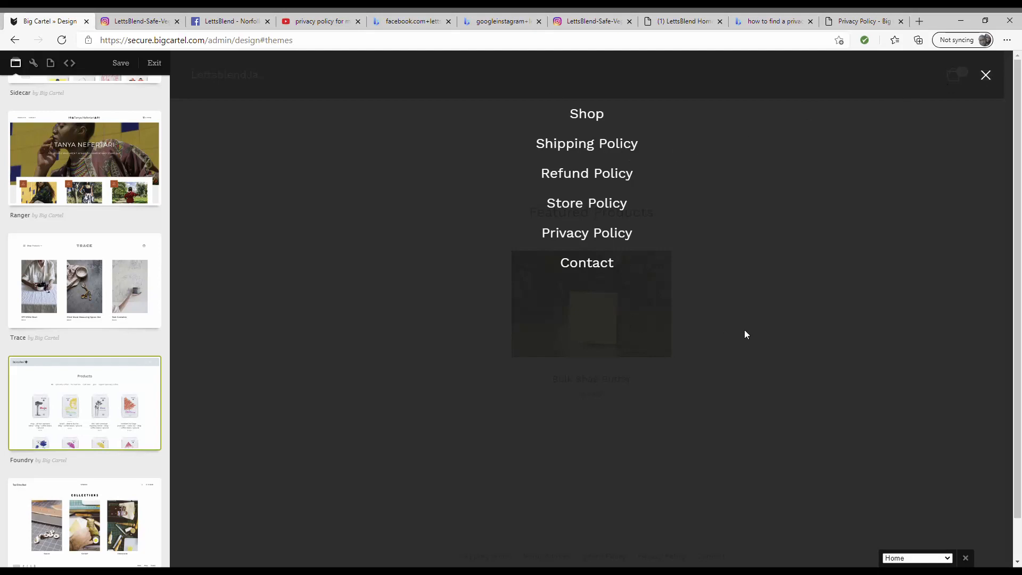
pyautogui.click(985, 77)
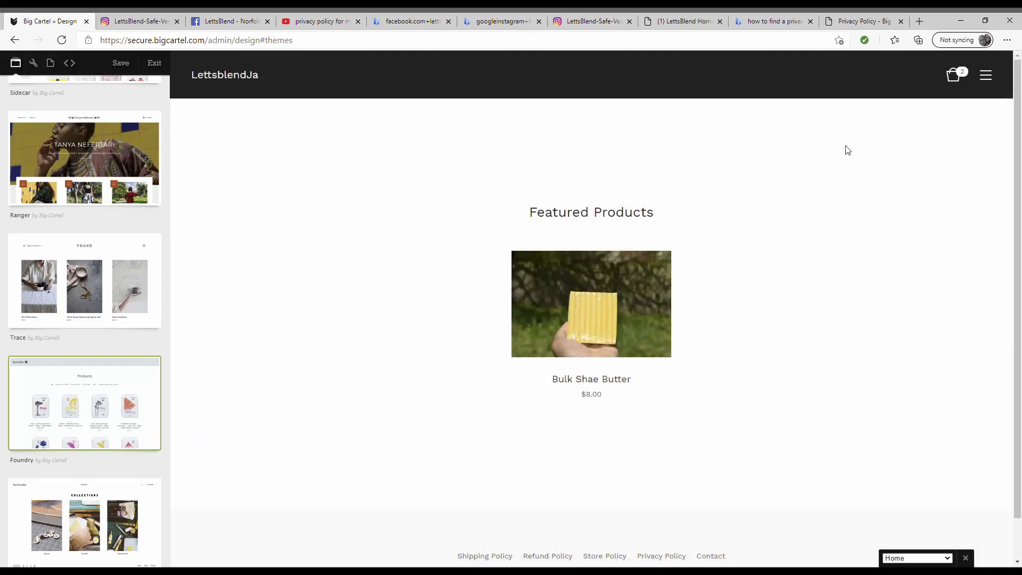
pyautogui.scroll(-1, 5, 445)
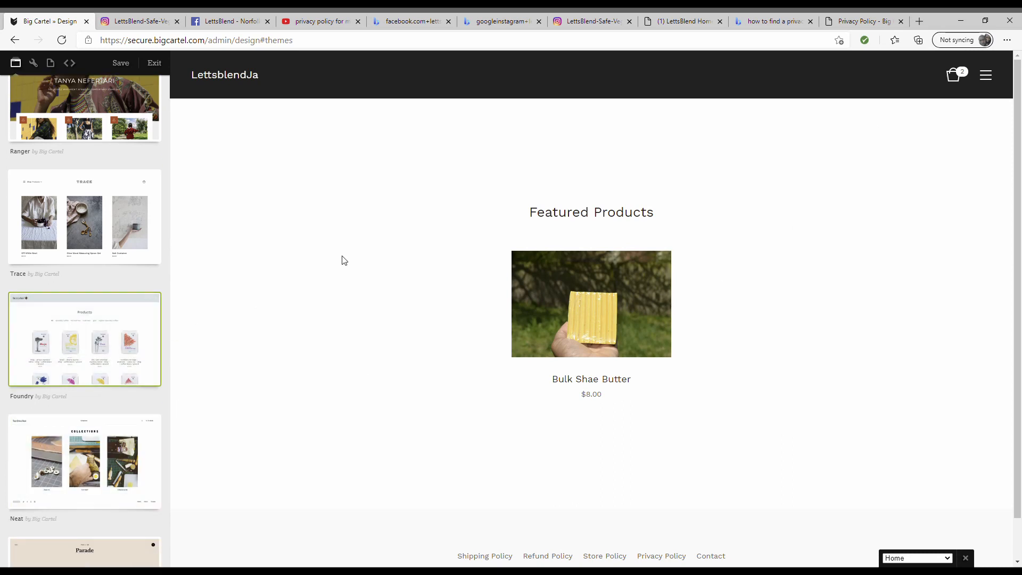
pyautogui.click(51, 62)
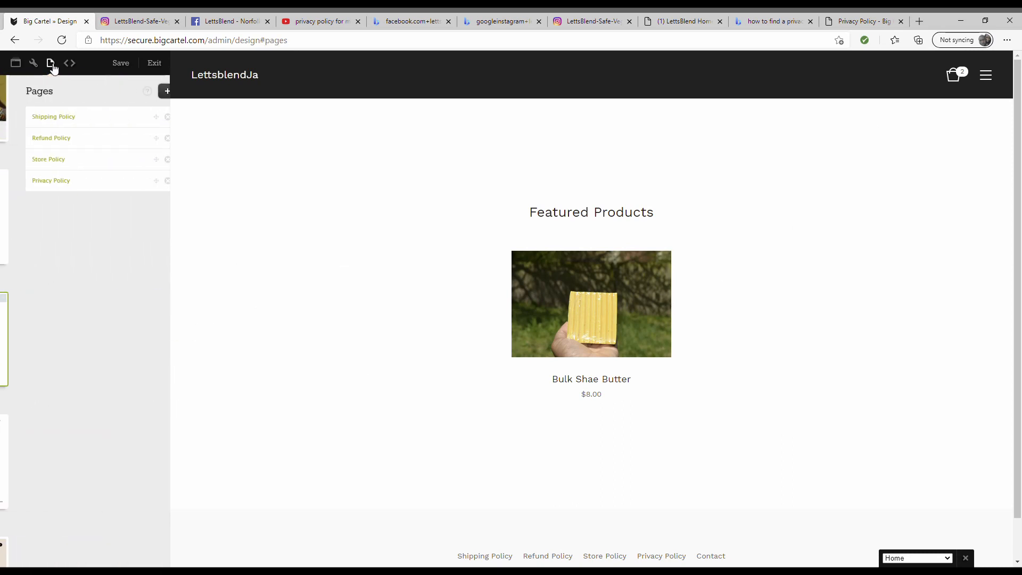
# - Set the Header & Button Background colour to light pink
pyautogui.click(33, 63)
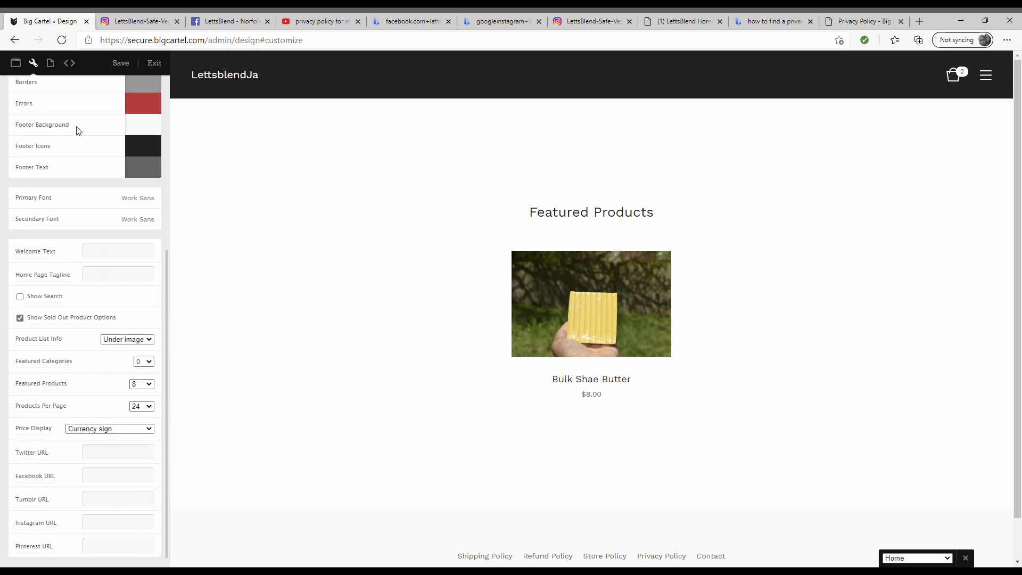
pyautogui.scroll(2, 80, 160)
pyautogui.scroll(2, 83, 185)
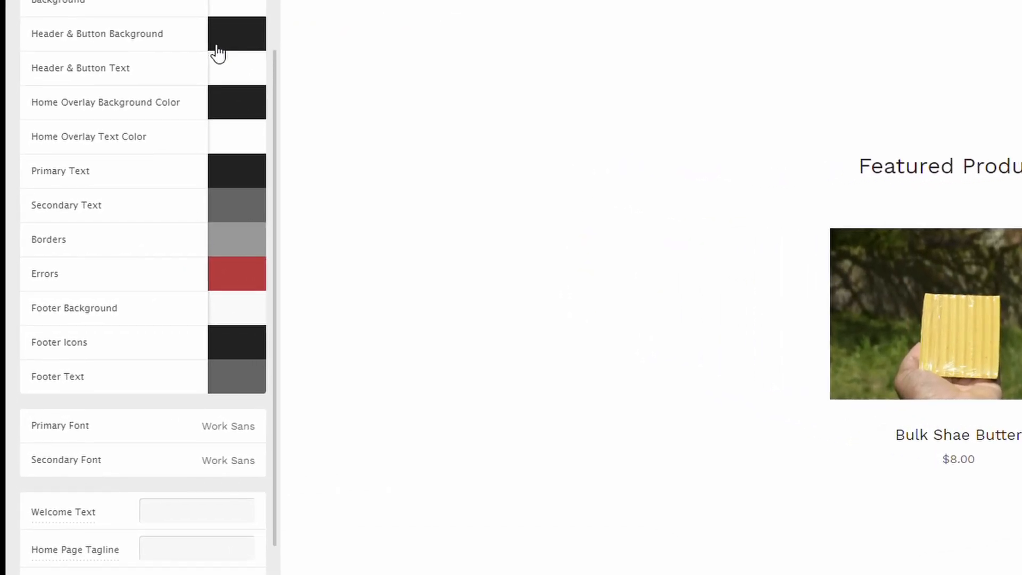
pyautogui.click(221, 44)
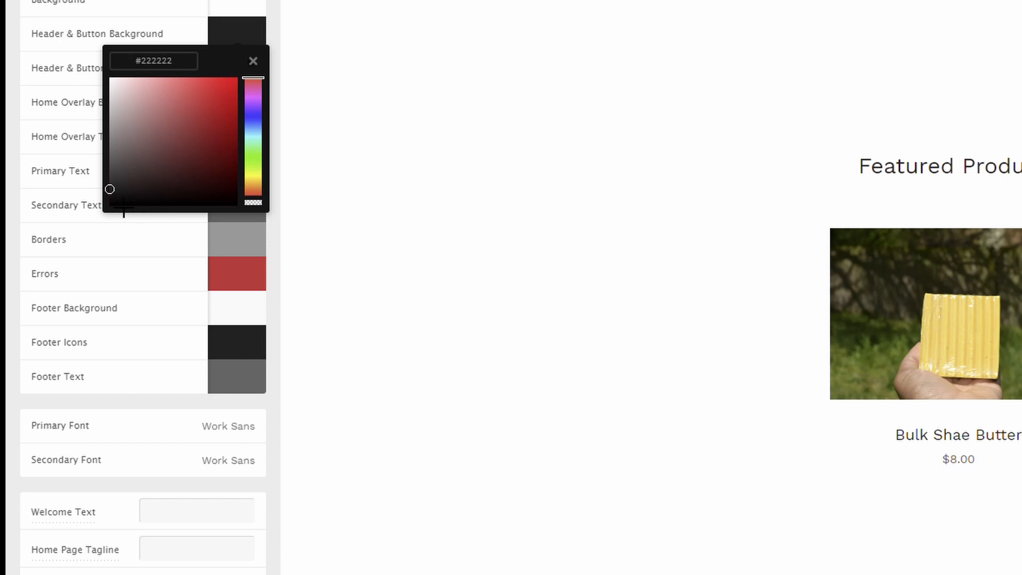
pyautogui.moveTo(122, 151)
pyautogui.mouseDown()
pyautogui.moveTo(118, 21)
pyautogui.moveTo(103, 110)
pyautogui.mouseUp()
pyautogui.click(330, 94)
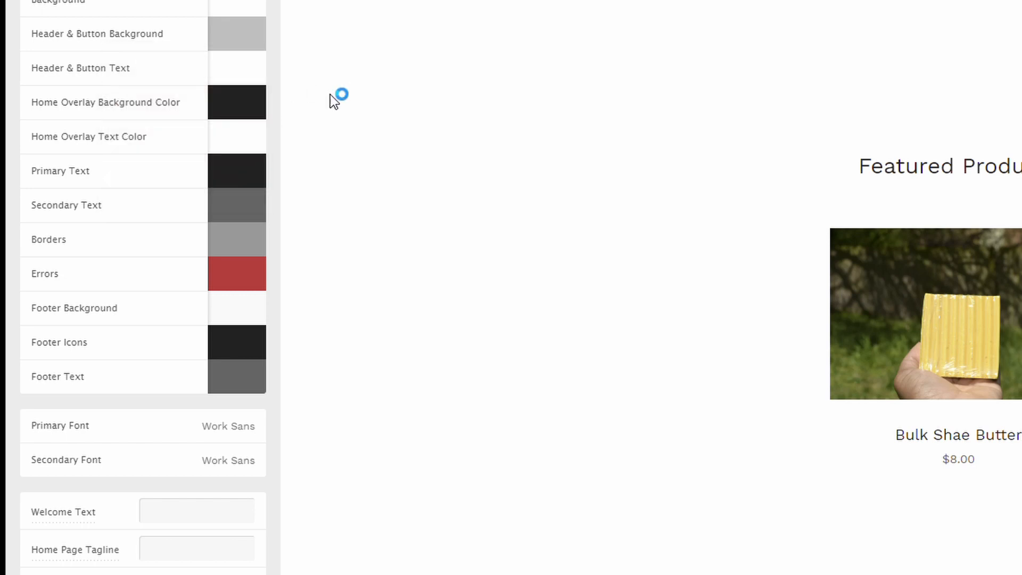
pyautogui.scroll(-2, 538, 405)
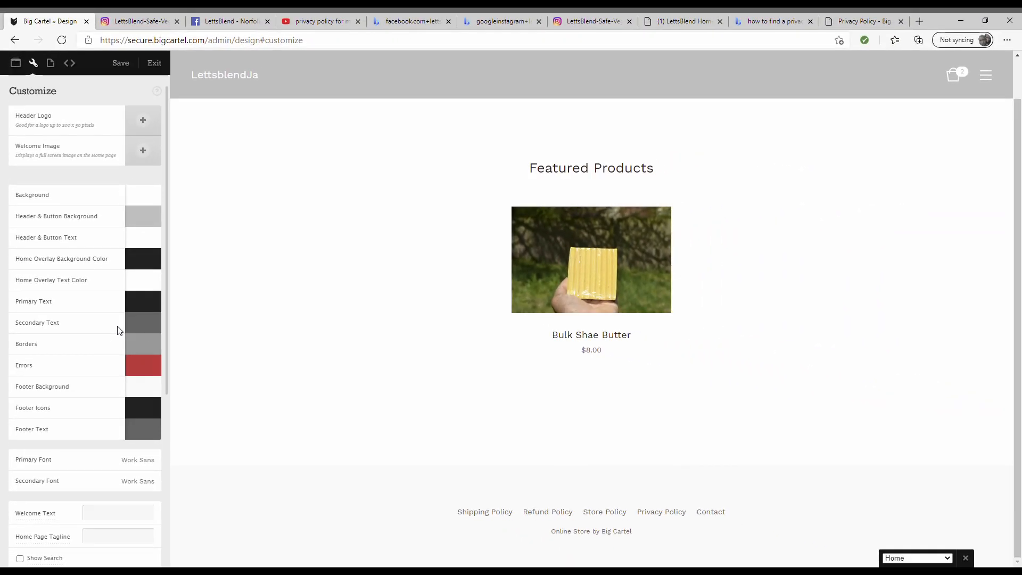
# - Upload the tree photo as the Welcome Image and a logo as the Header Logo
pyautogui.click(145, 151)
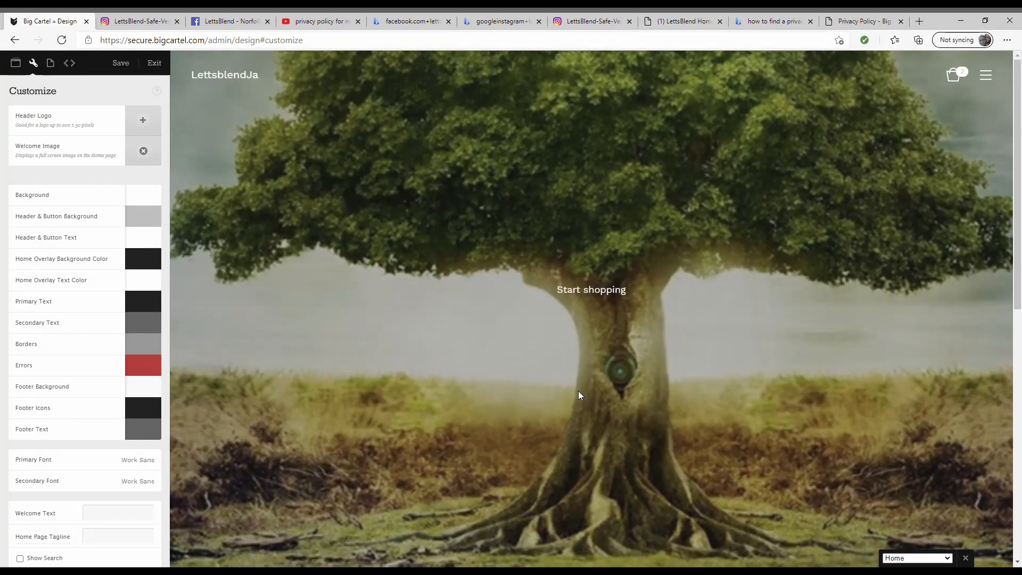
pyautogui.scroll(-5, 578, 393)
pyautogui.scroll(5, 578, 393)
pyautogui.click(585, 291)
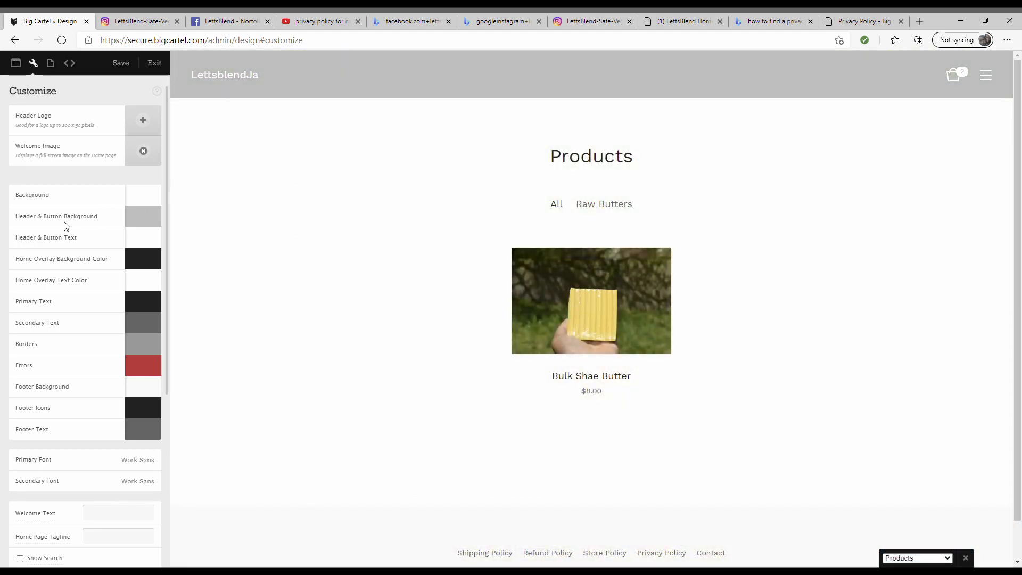
pyautogui.click(148, 125)
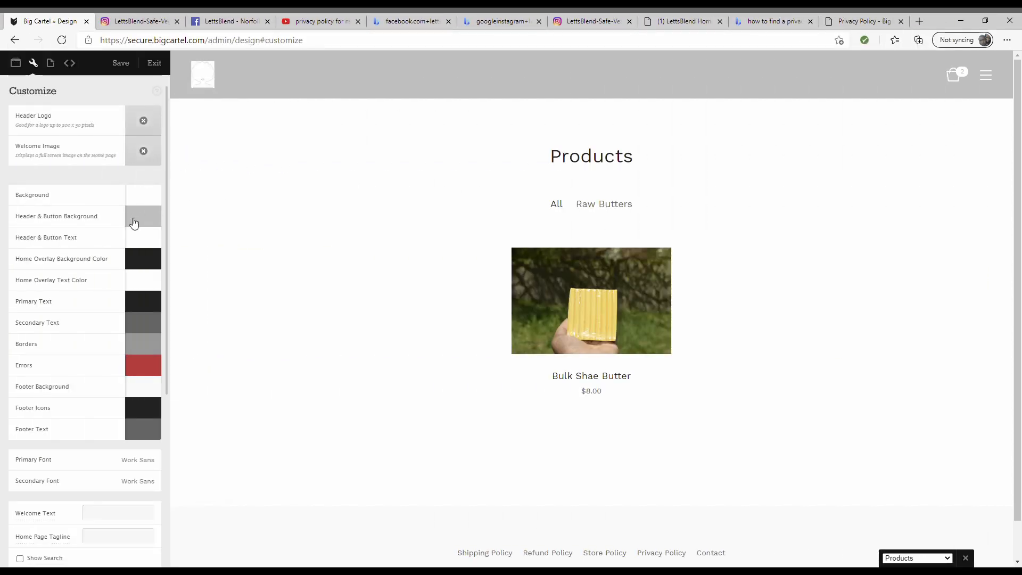
# - Enter the welcome text 'Welcome to lettsblend', correcting the typos
pyautogui.scroll(-2, 133, 226)
pyautogui.scroll(-2, 137, 298)
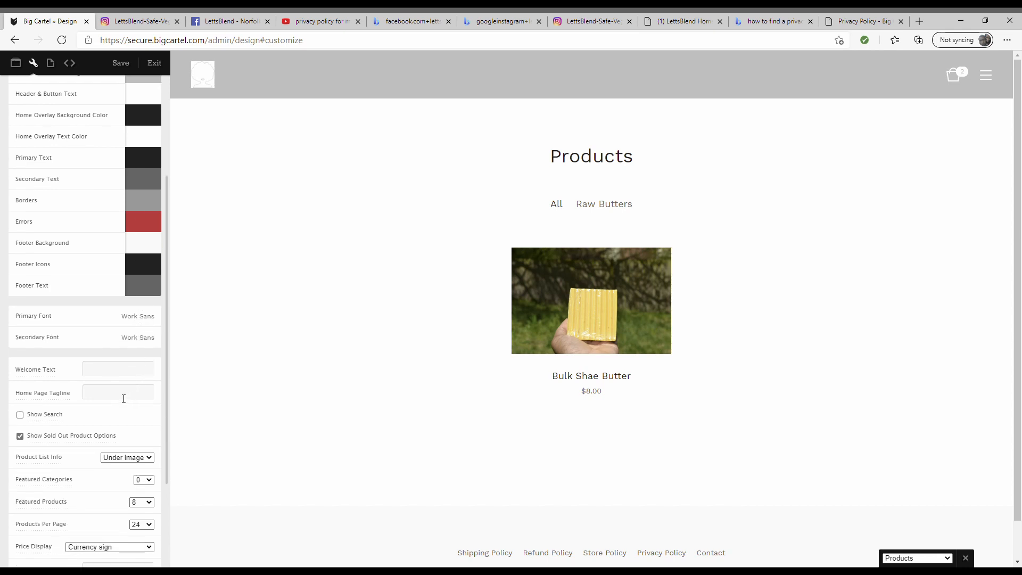
pyautogui.scroll(-2, 124, 399)
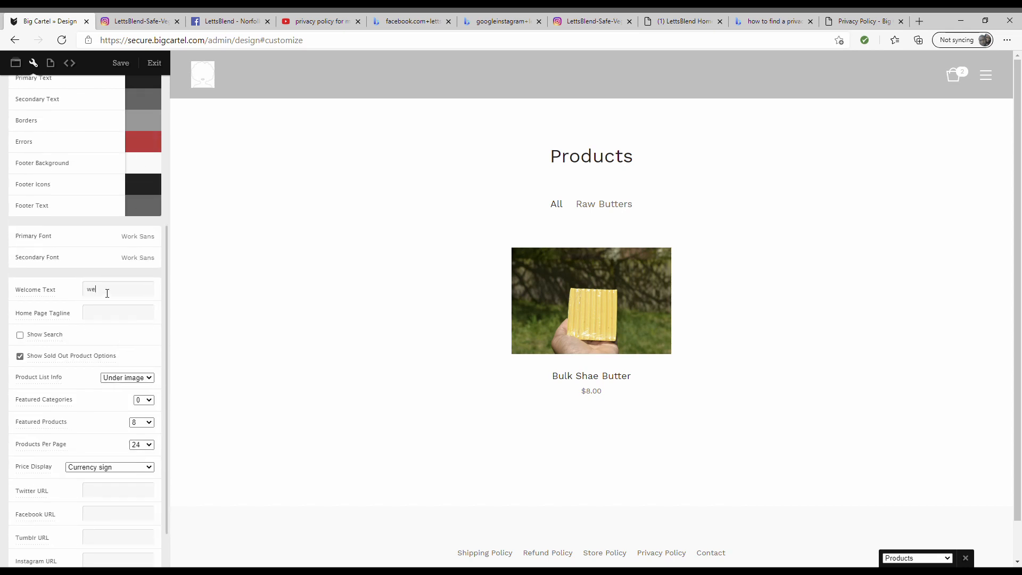
pyautogui.write('ome to lettsble')
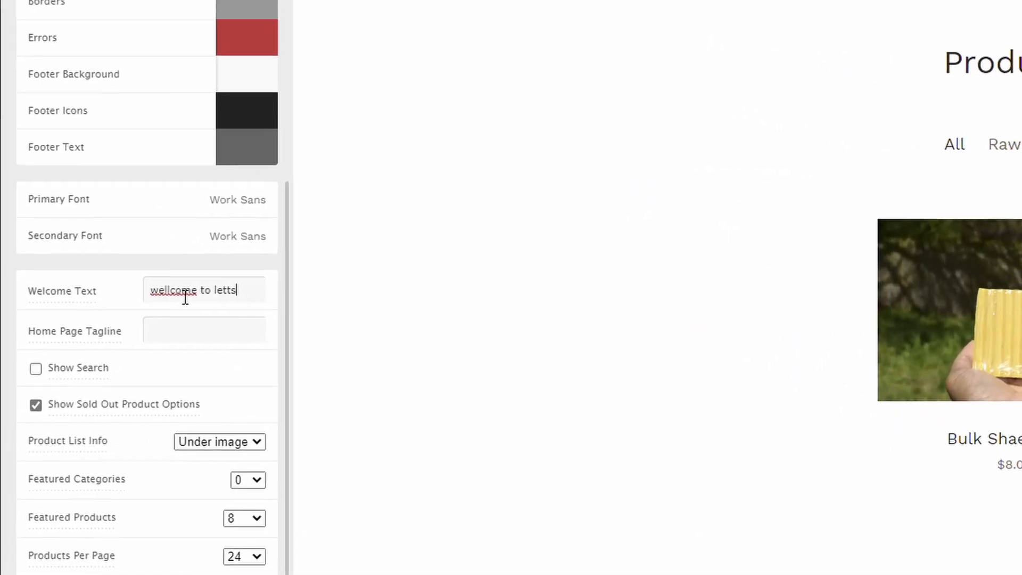
pyautogui.write('nf')
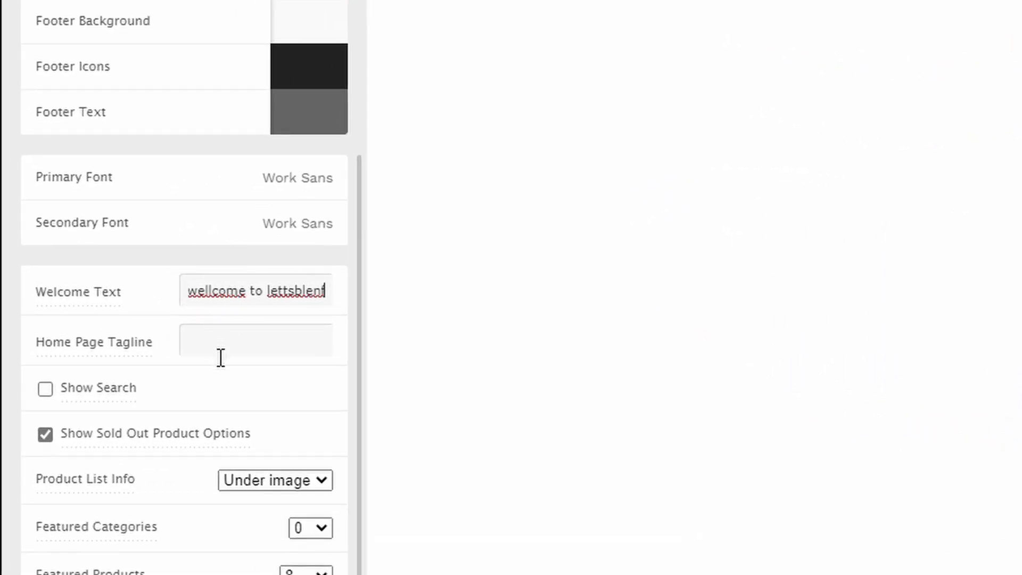
pyautogui.press('BackSpace')
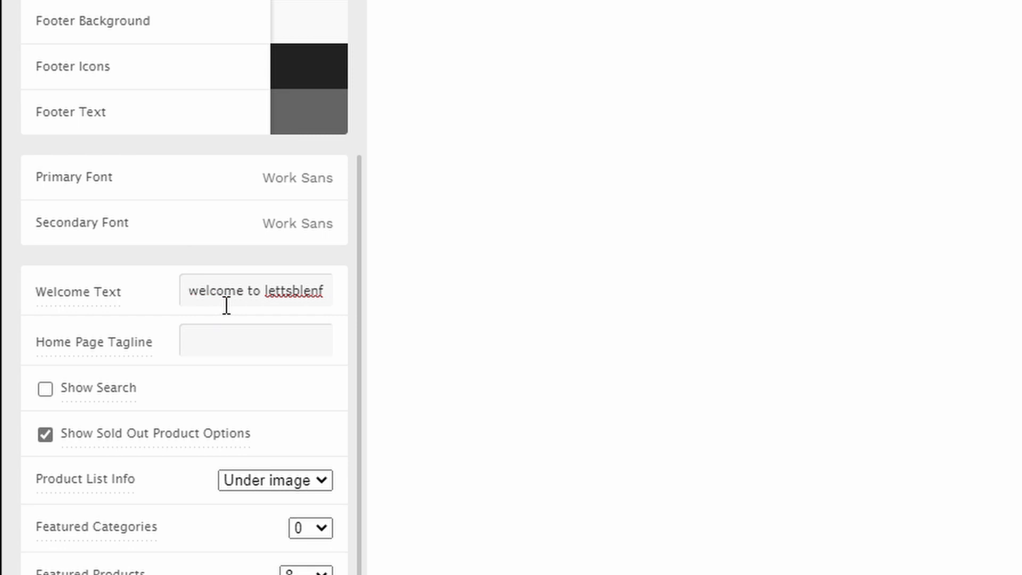
pyautogui.click(339, 301)
pyautogui.press('BackSpace')
pyautogui.write('d')
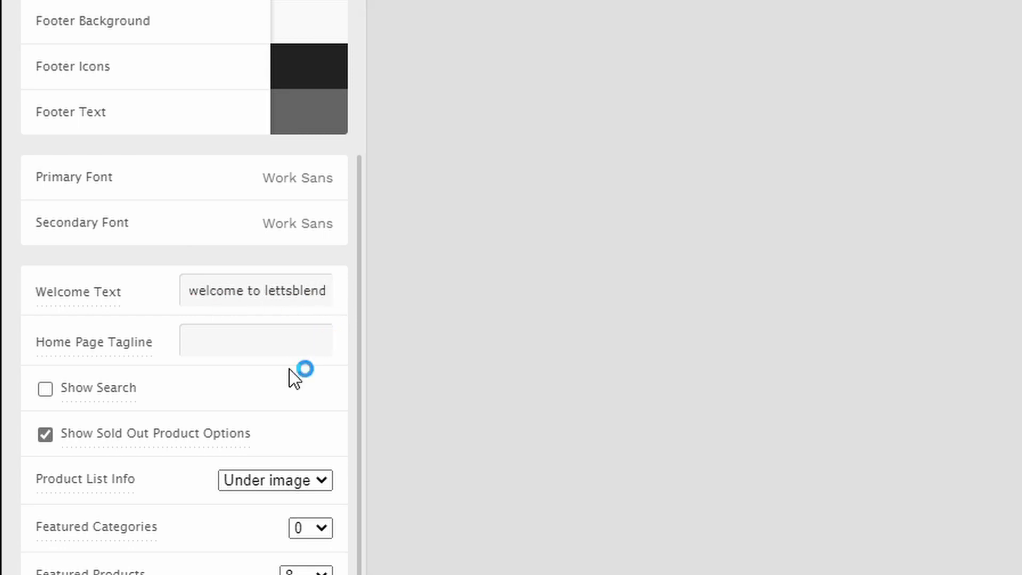
# - Set the home page tagline to 'we're we create magic' and turn on Show Search
pyautogui.click(305, 353)
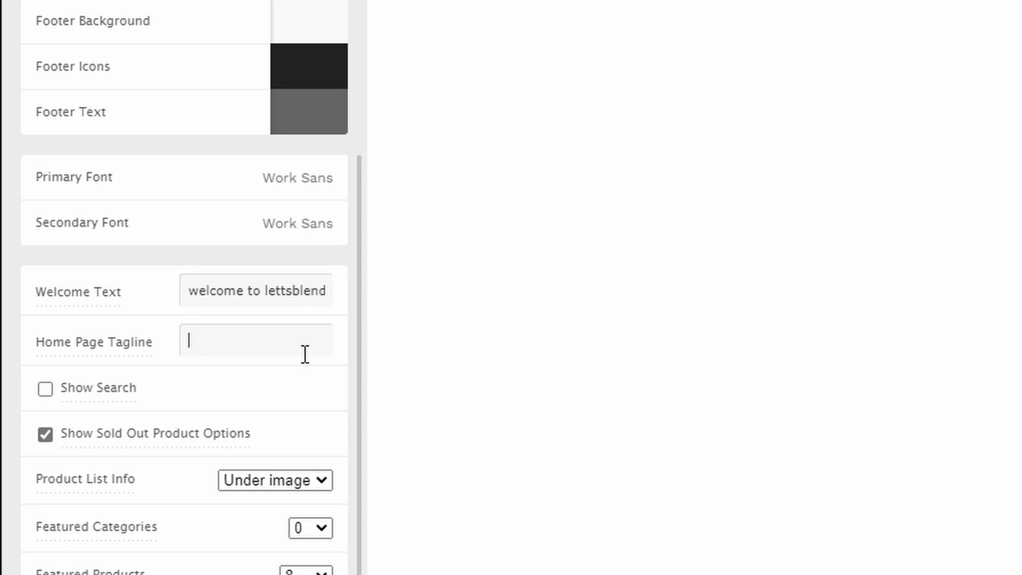
pyautogui.write("we're we")
pyautogui.write('create magic')
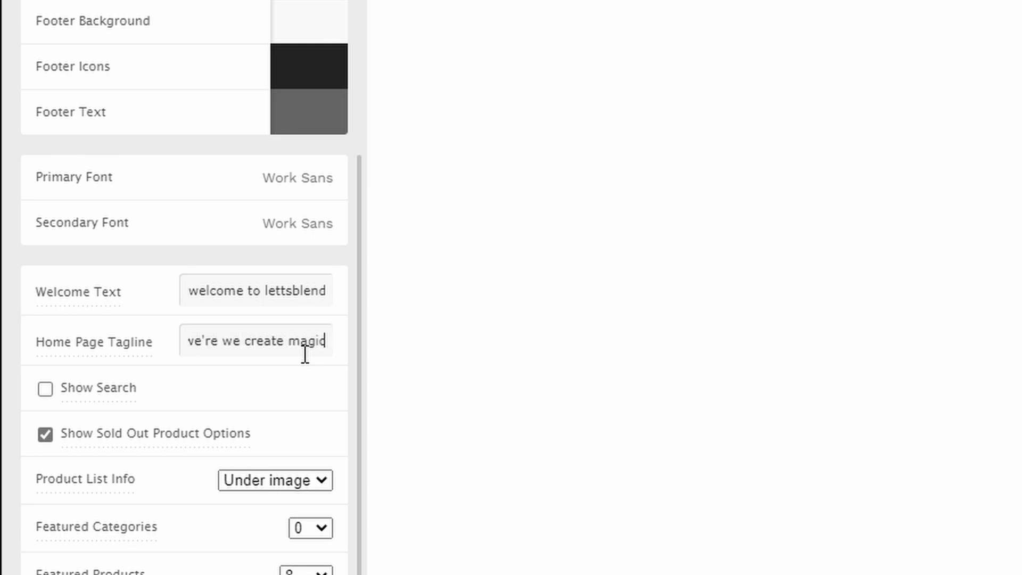
pyautogui.click(47, 388)
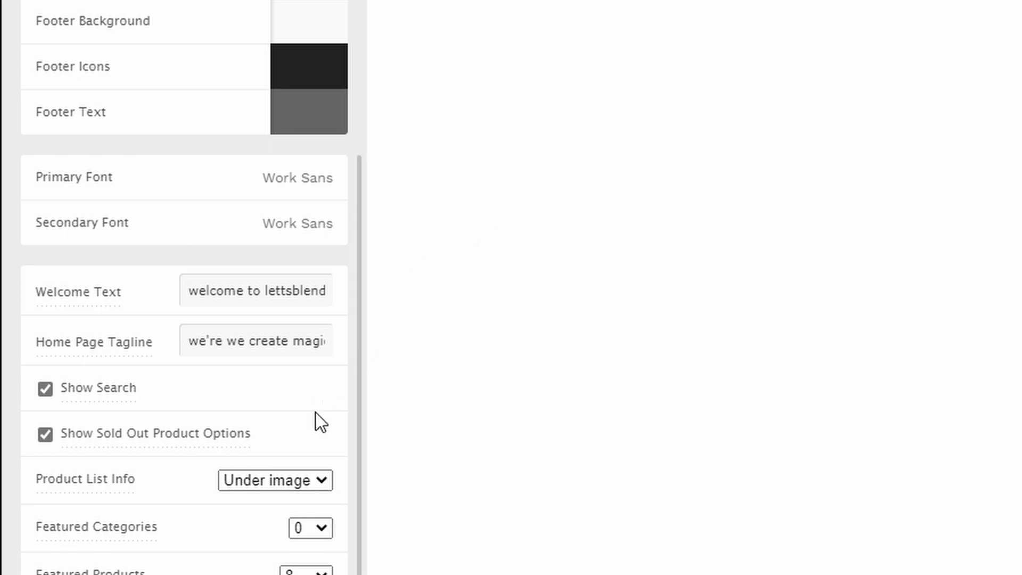
# - Choose Times New Roman as the primary font
pyautogui.scroll(-1, 240, 483)
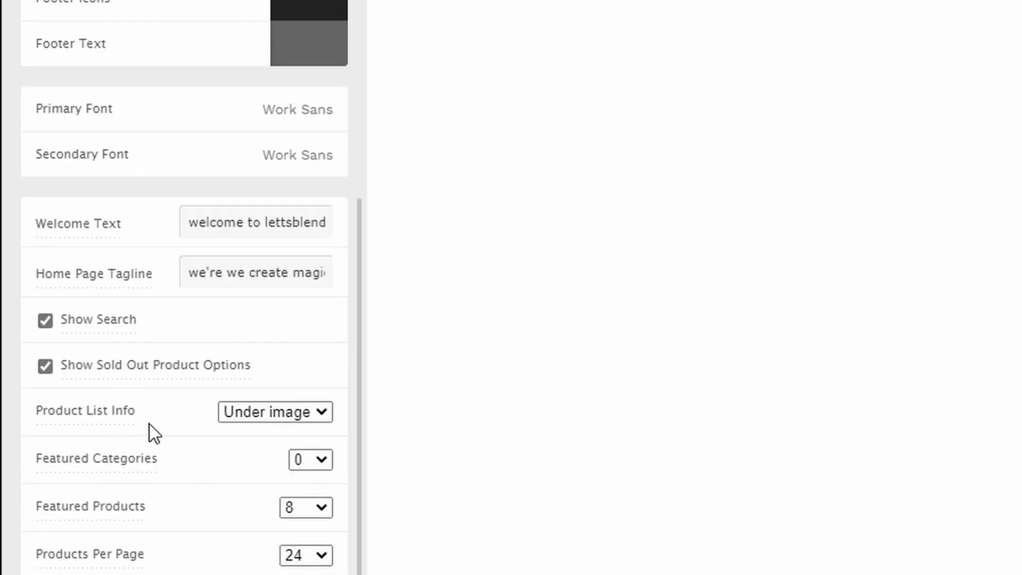
pyautogui.scroll(-1, 149, 423)
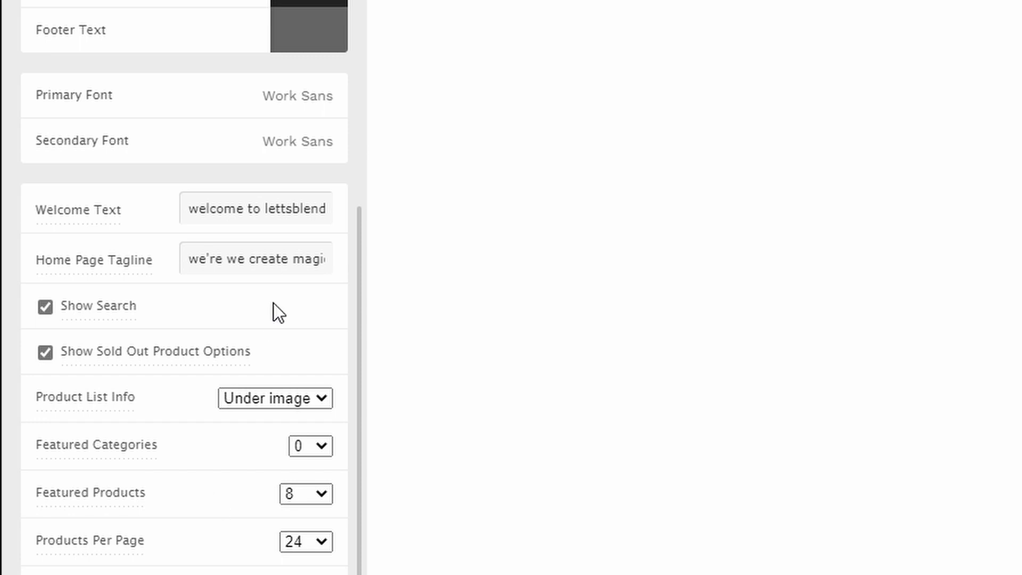
pyautogui.click(299, 105)
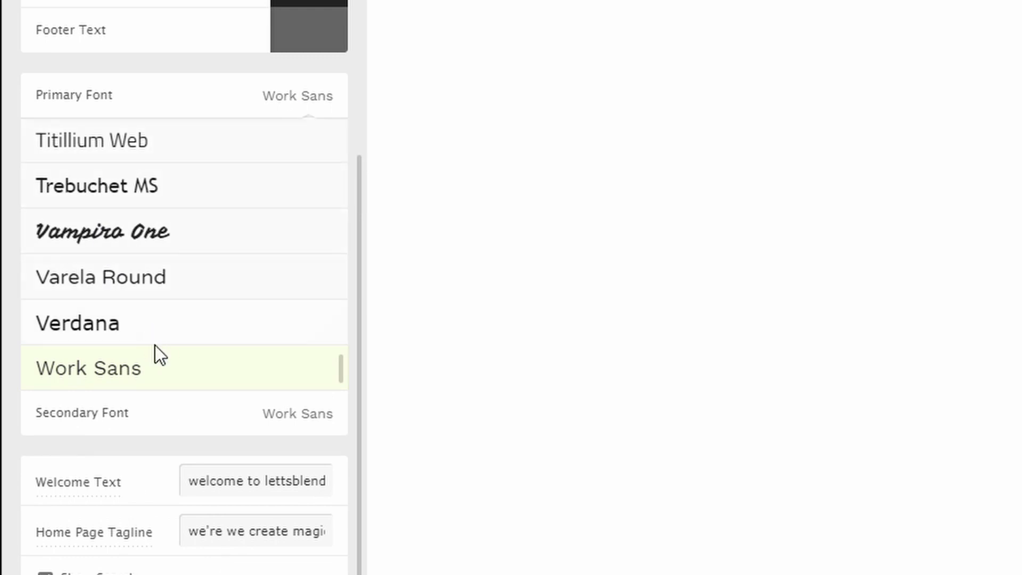
pyautogui.scroll(3, 159, 351)
pyautogui.click(166, 247)
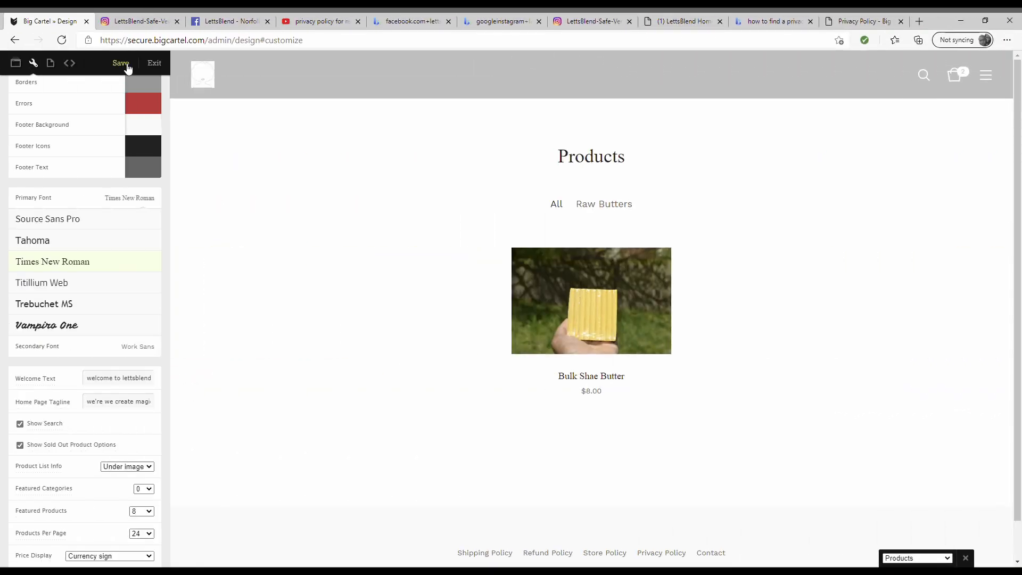
# - Save the Foundry design, check the tagline above Featured Products, and save again to exit
pyautogui.click(121, 64)
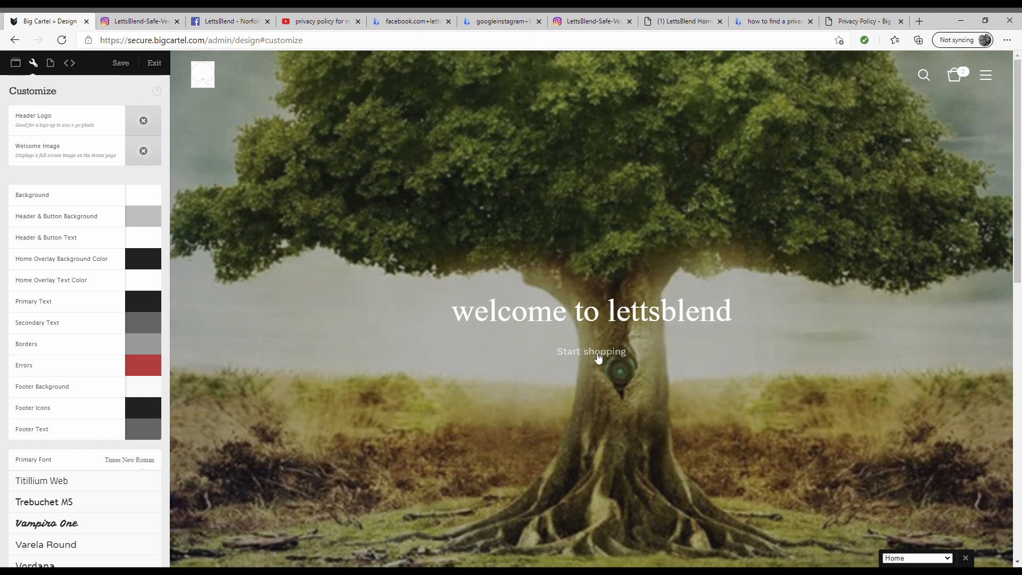
pyautogui.scroll(-6, 552, 372)
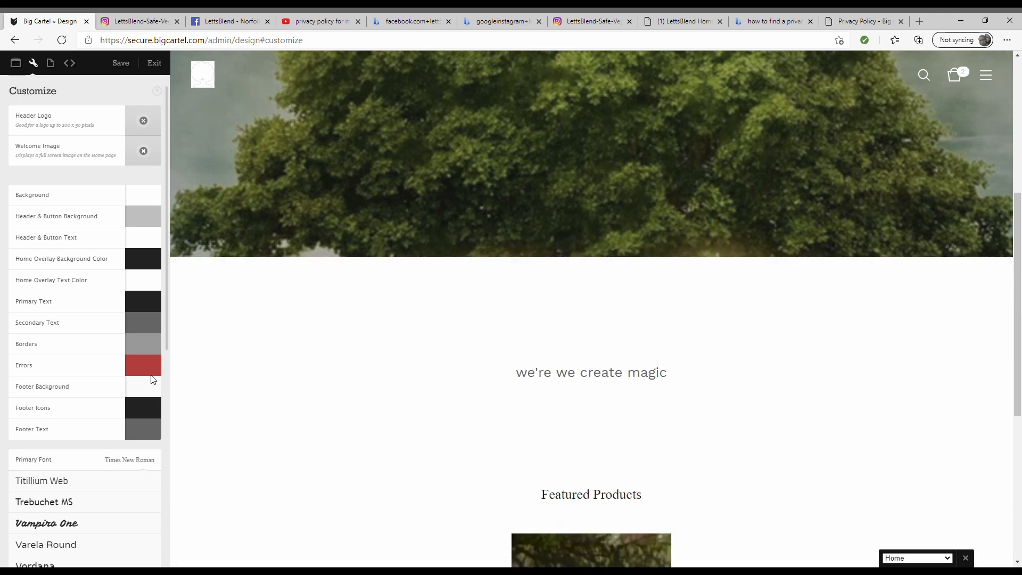
pyautogui.scroll(-1, 123, 380)
pyautogui.scroll(-3, 123, 378)
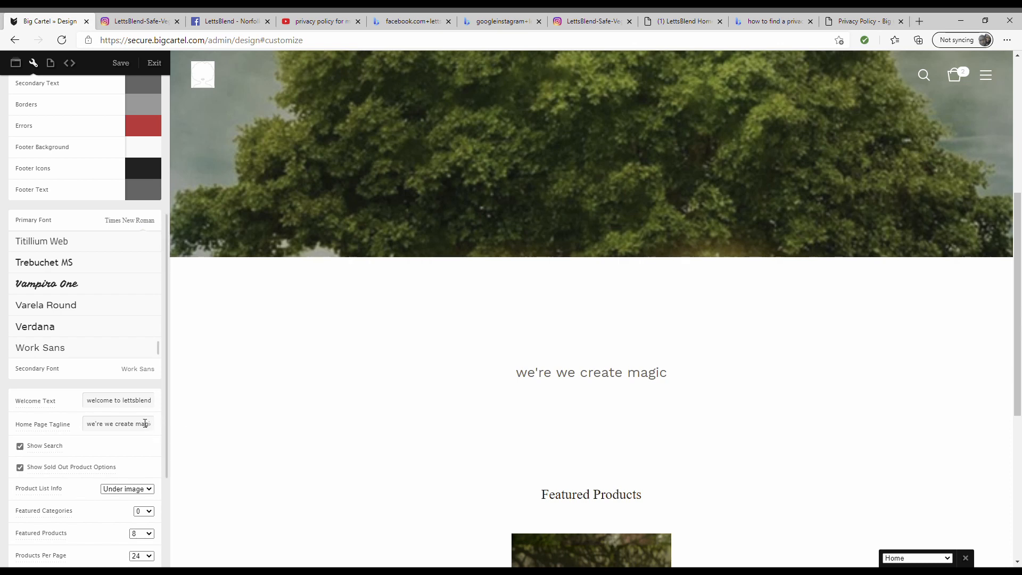
pyautogui.scroll(-2, 107, 419)
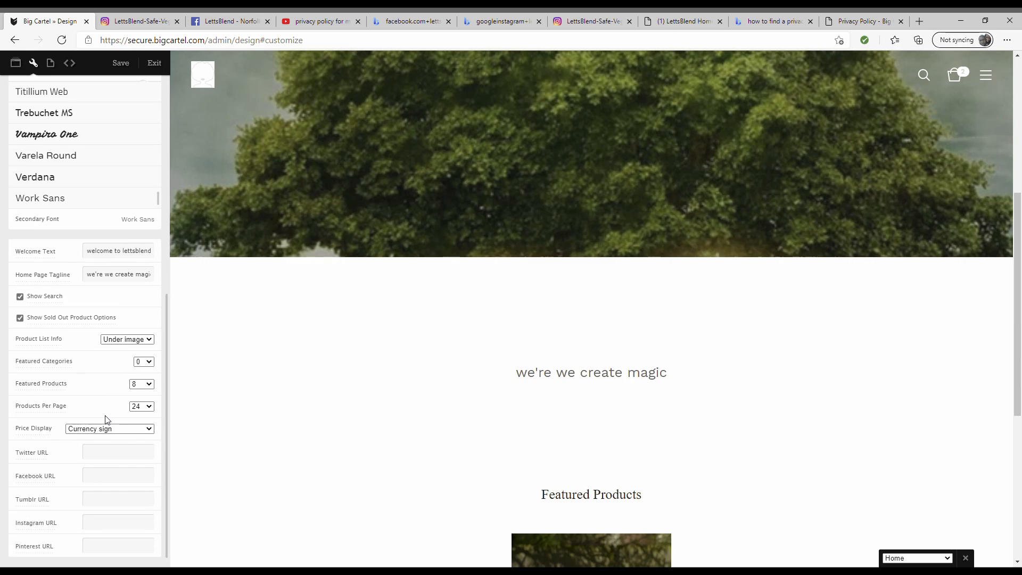
pyautogui.scroll(5, 107, 419)
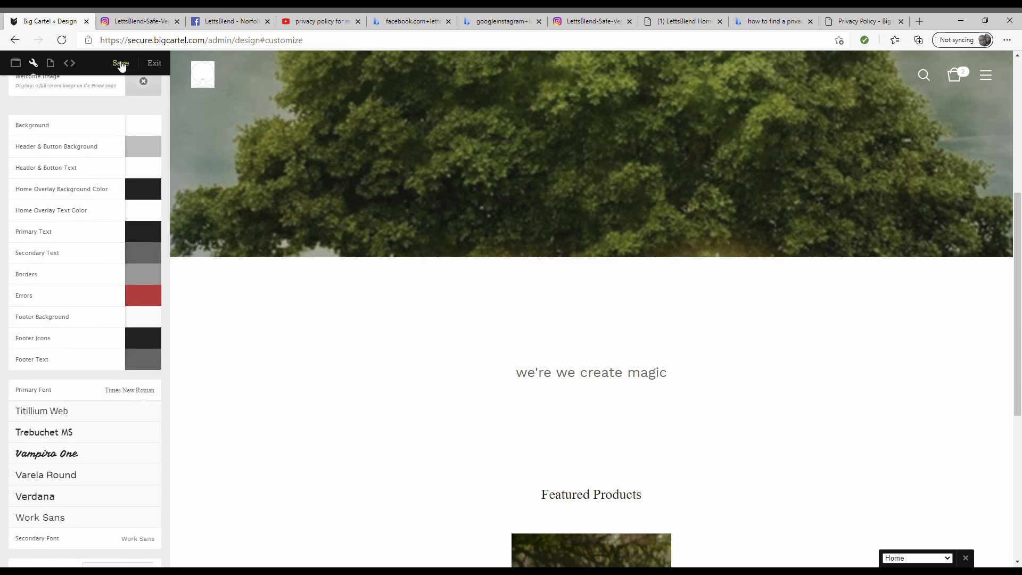
pyautogui.click(121, 64)
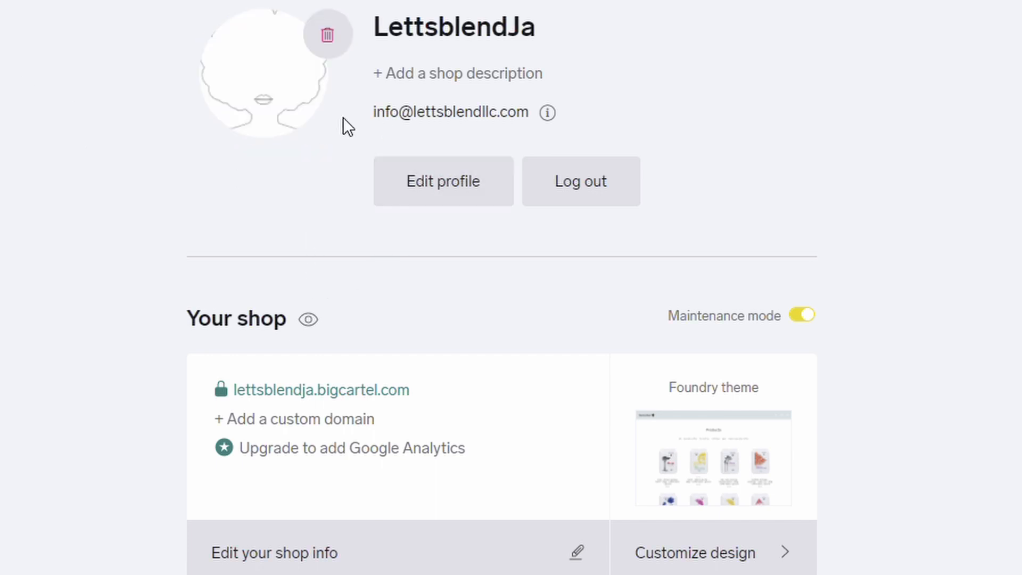
# - Enter the shop description 'We sell raw butter for skincare and so much more', fixing typos
pyautogui.click(480, 76)
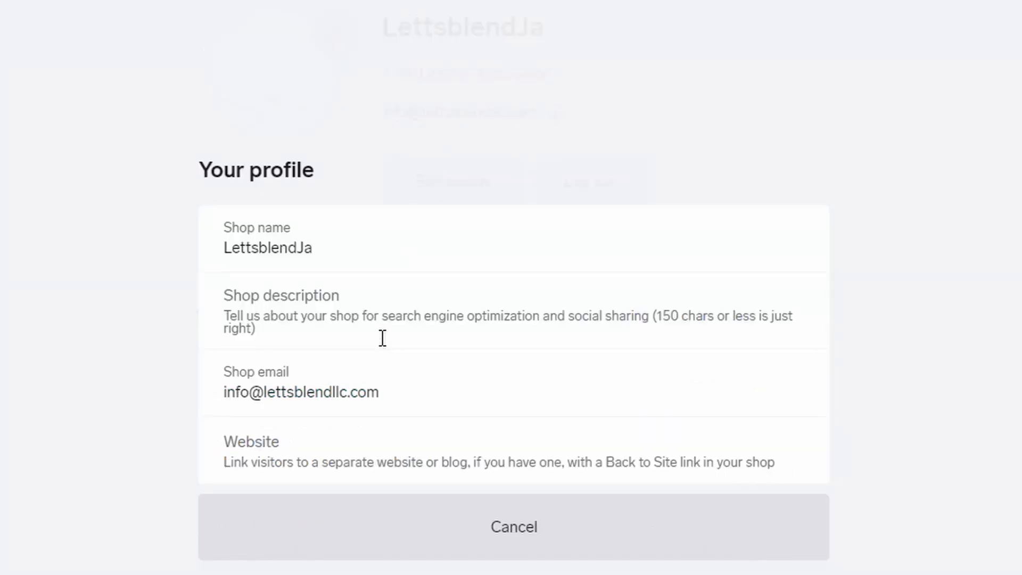
pyautogui.click(282, 333)
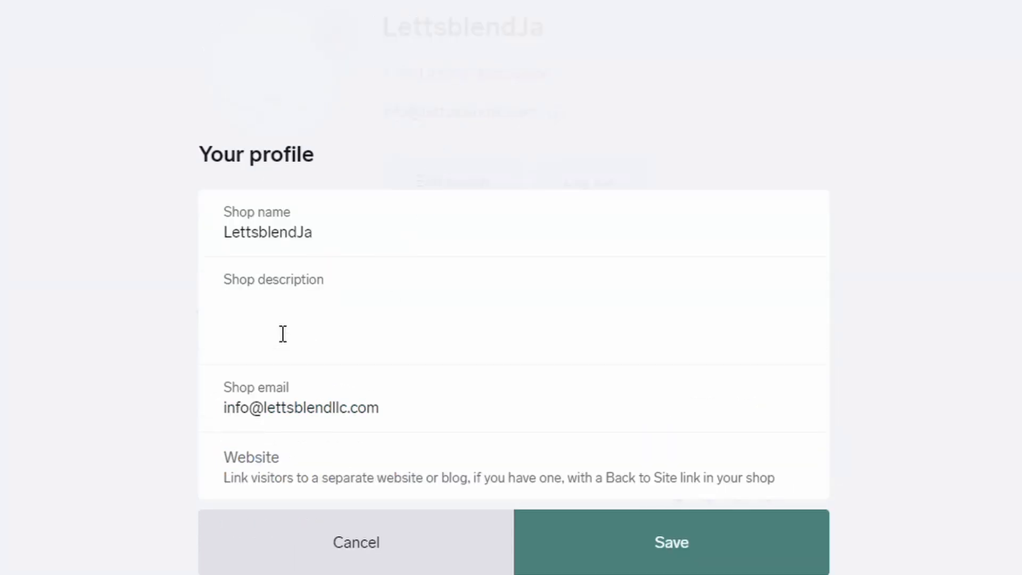
pyautogui.write('We')
pyautogui.write(' se')
pyautogui.press('BackSpace')
pyautogui.write('selll raw')
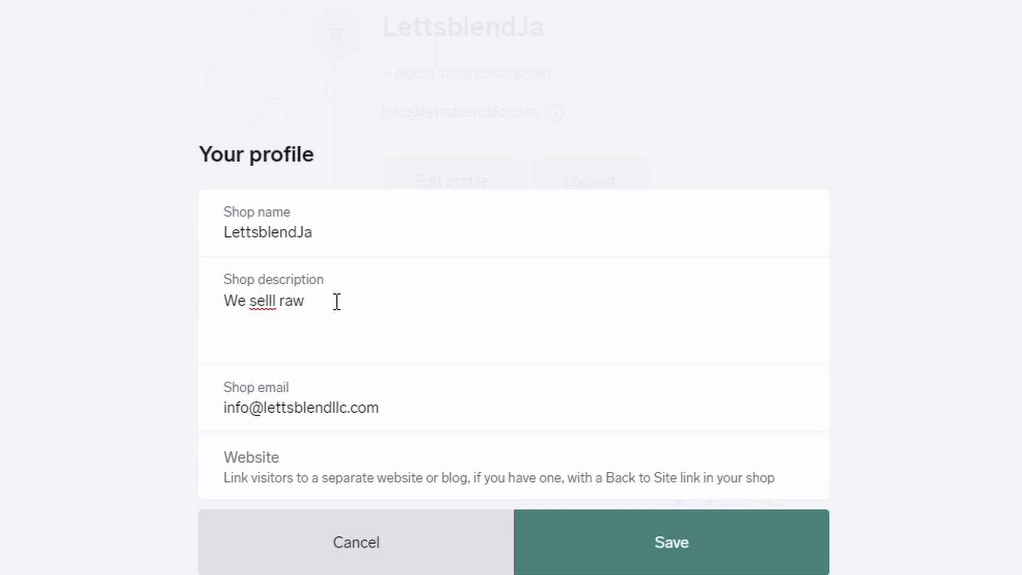
pyautogui.write('butter for skinca')
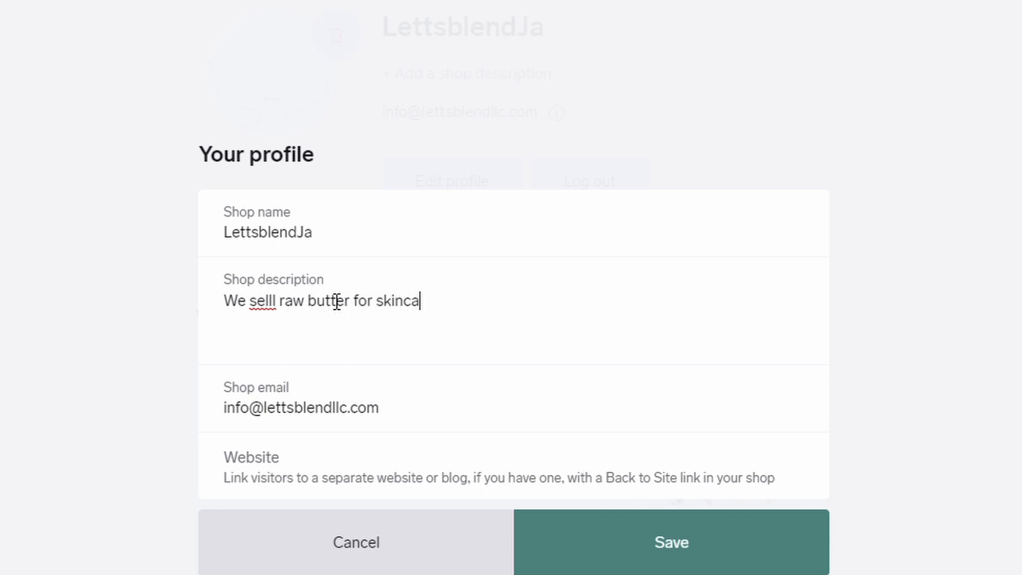
pyautogui.write('re and so mi')
pyautogui.press('BackSpace')
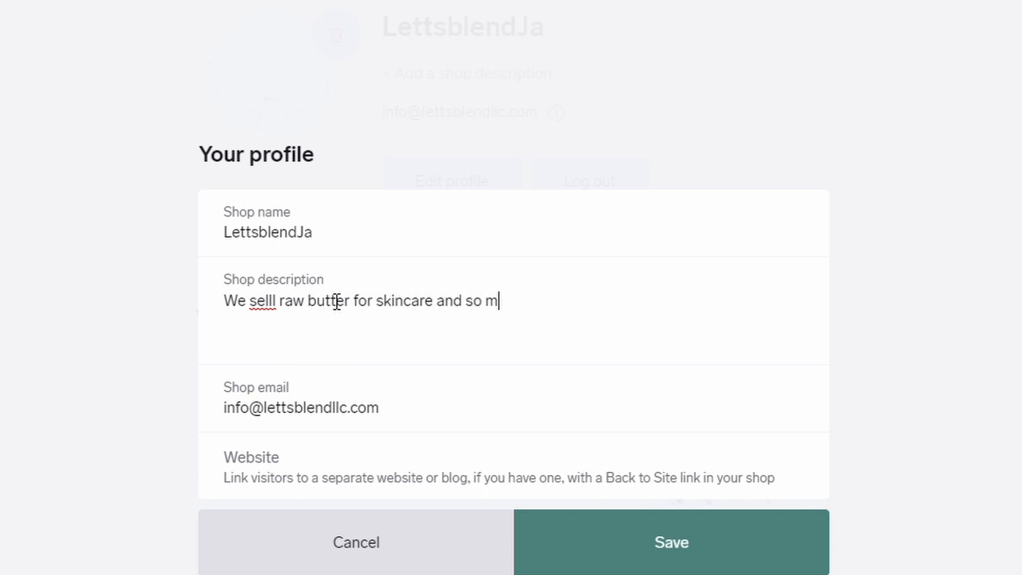
pyautogui.write('uch more')
pyautogui.click(283, 321)
pyautogui.press('BackSpace')
pyautogui.press('BackSpace')
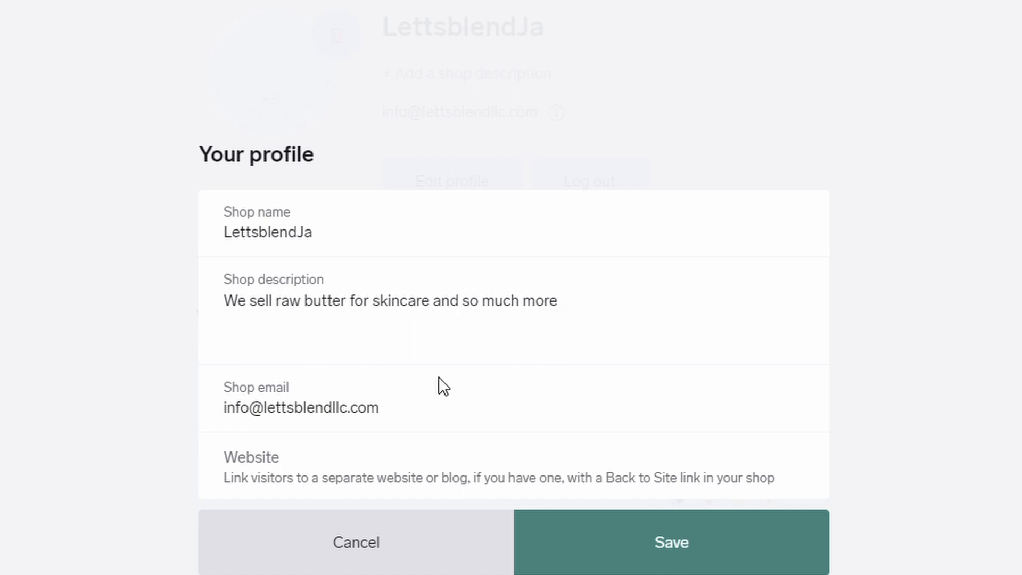
# - Review the shop email and website fields, leaving the website address empty
pyautogui.click(356, 488)
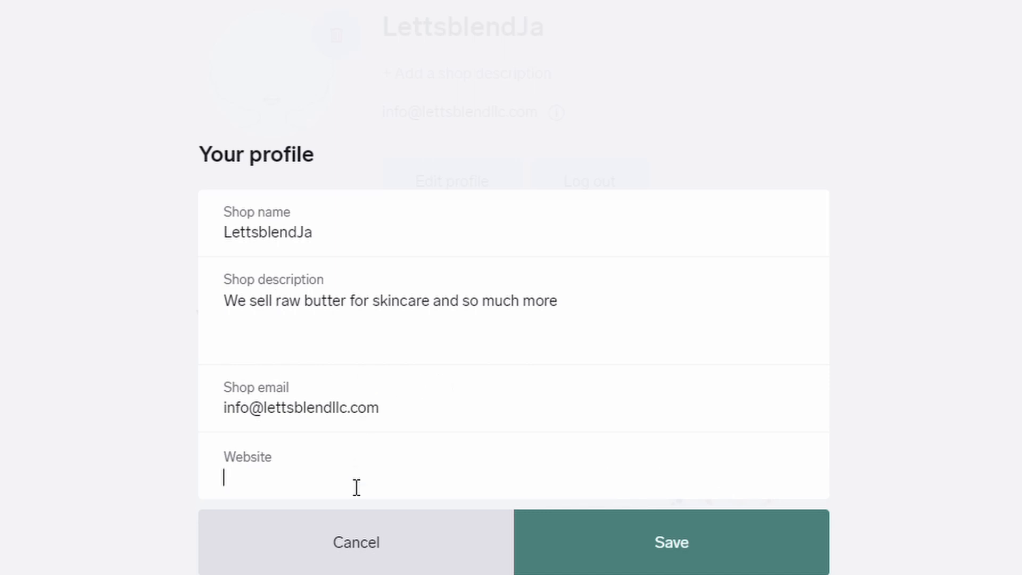
pyautogui.click(452, 417)
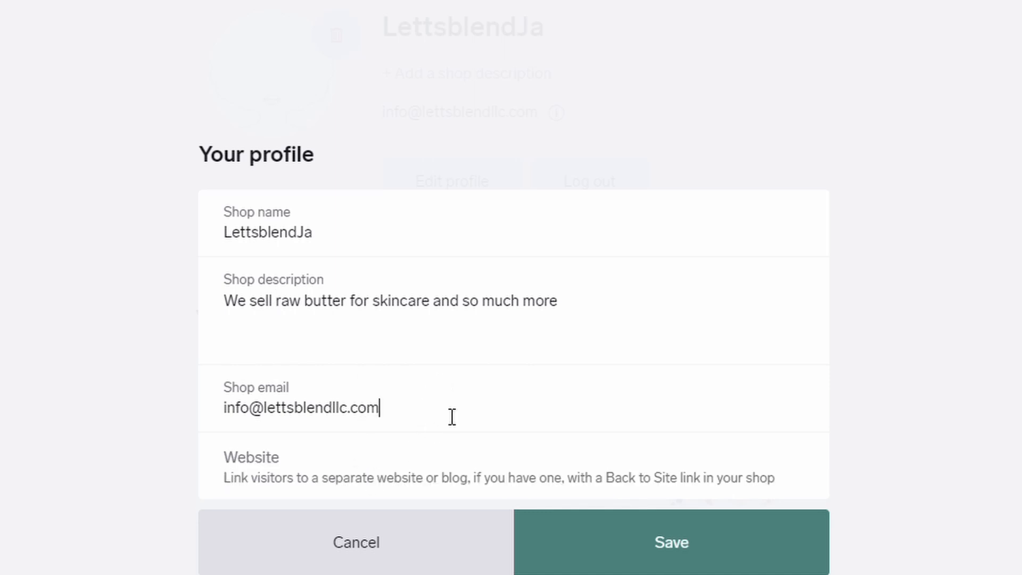
pyautogui.click(738, 487)
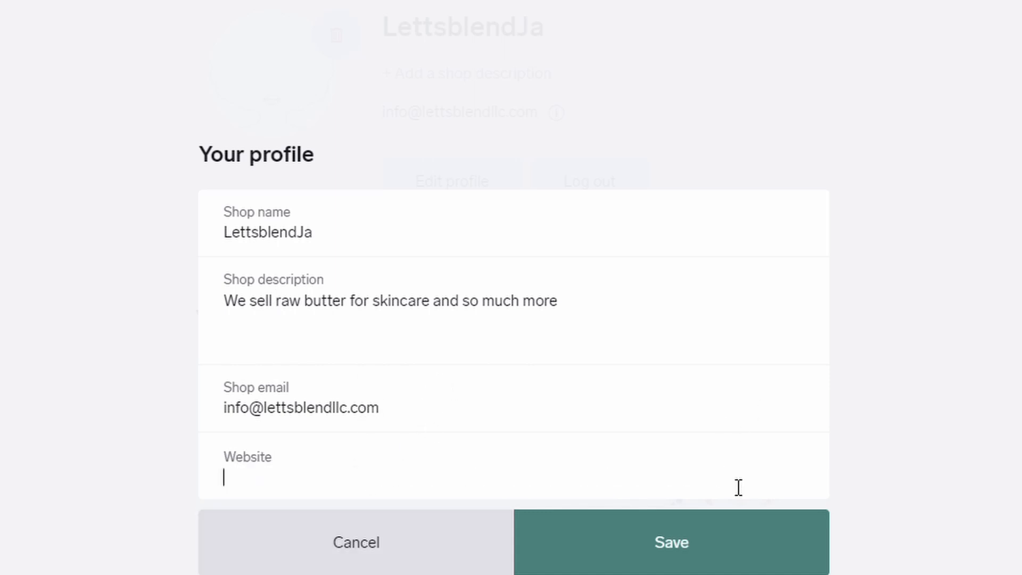
pyautogui.click(925, 483)
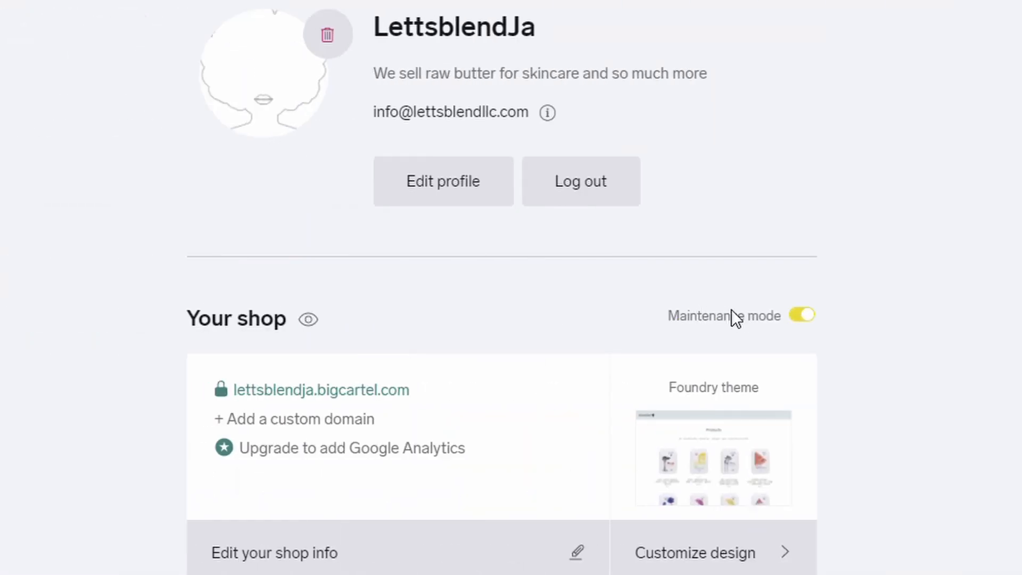
# - Select the shop's bigcartel.com address and open the '+ Add a custom domain' options
pyautogui.scroll(-3, 771, 330)
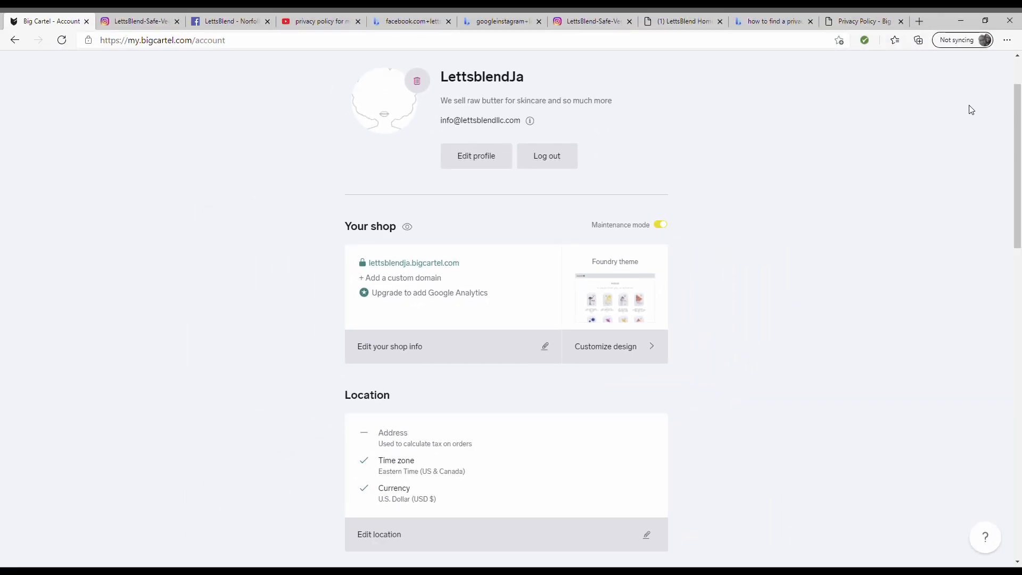
pyautogui.moveTo(462, 265); pyautogui.dragTo(362, 264)
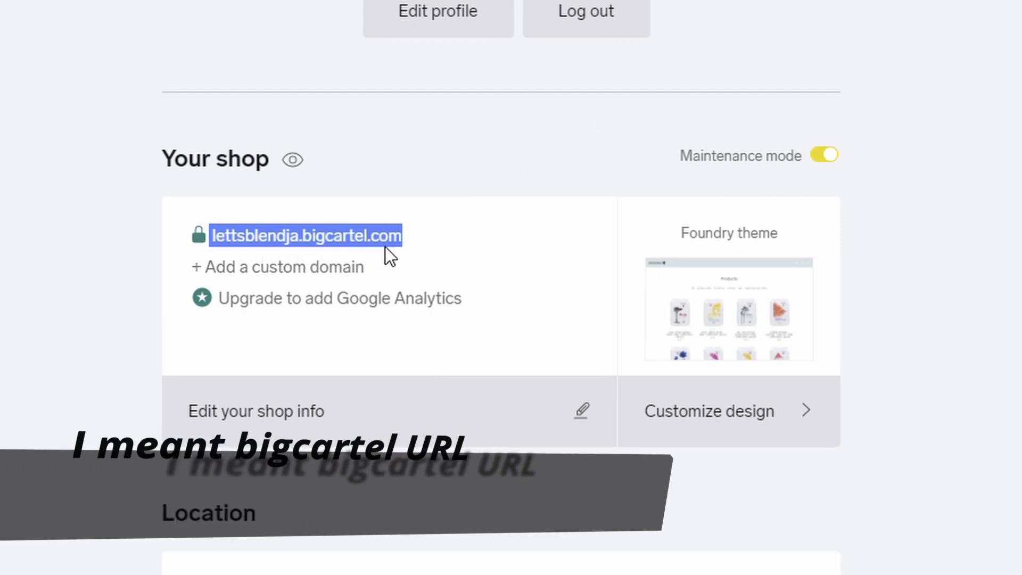
pyautogui.click(302, 272)
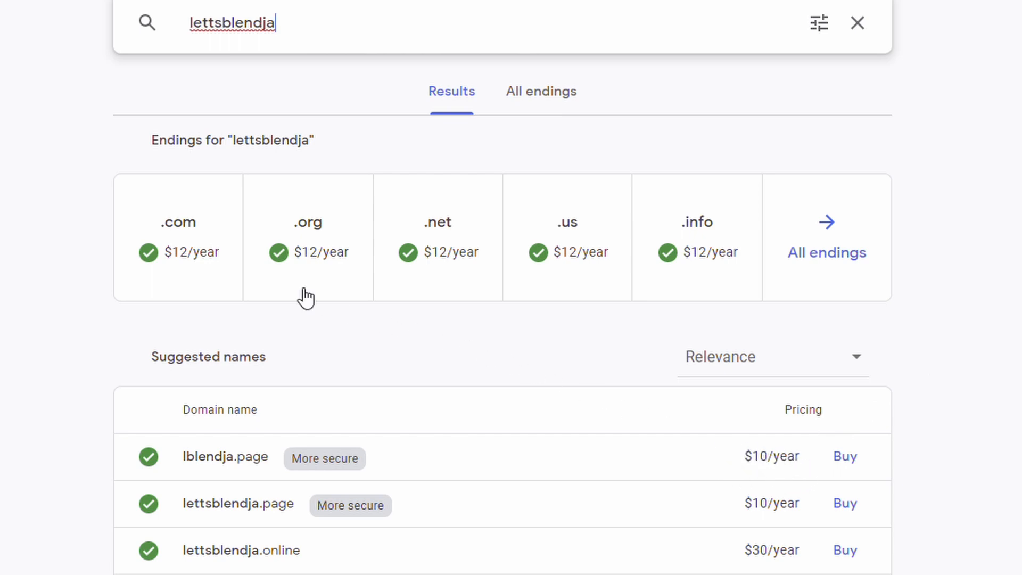
pyautogui.click(206, 250)
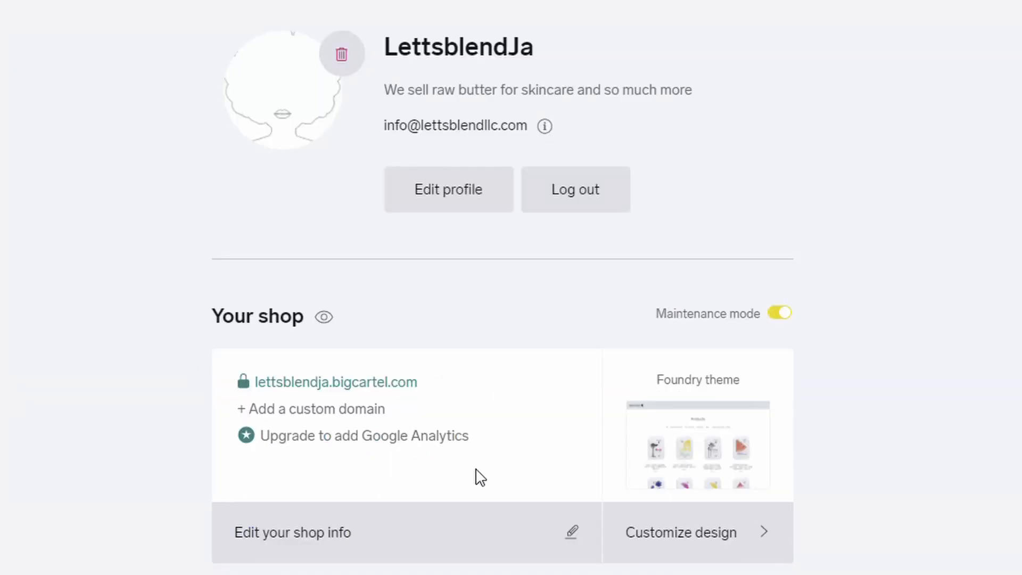
# - Open the shop's location settings and bring up the address form for editing
pyautogui.scroll(-8, 333, 494)
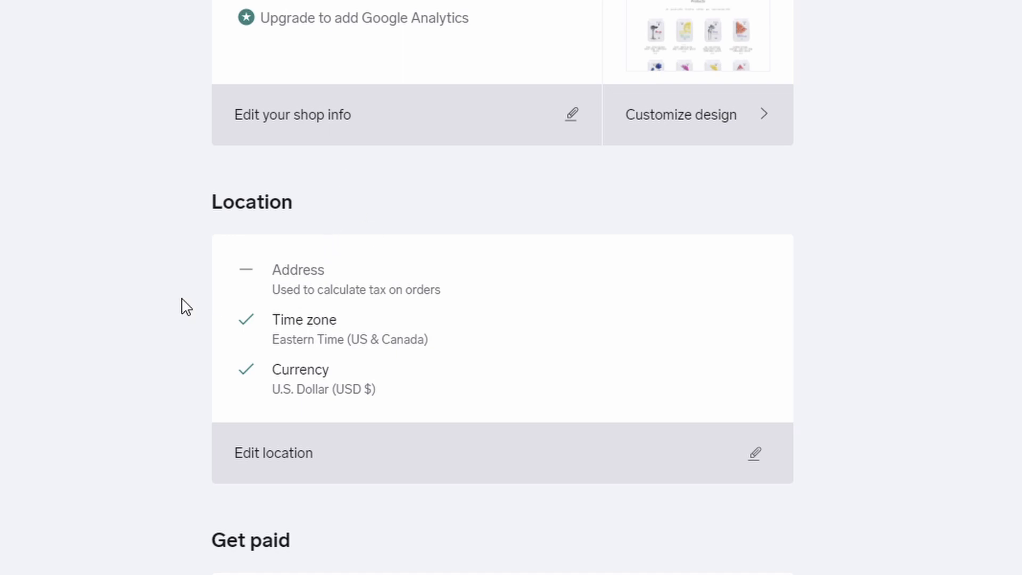
pyautogui.scroll(-5, 240, 298)
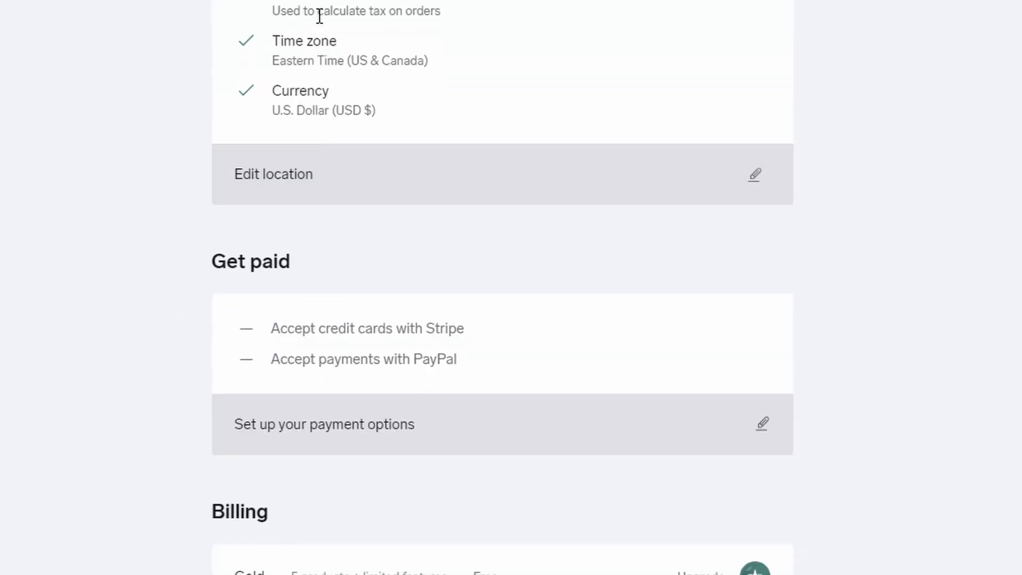
pyautogui.click(771, 191)
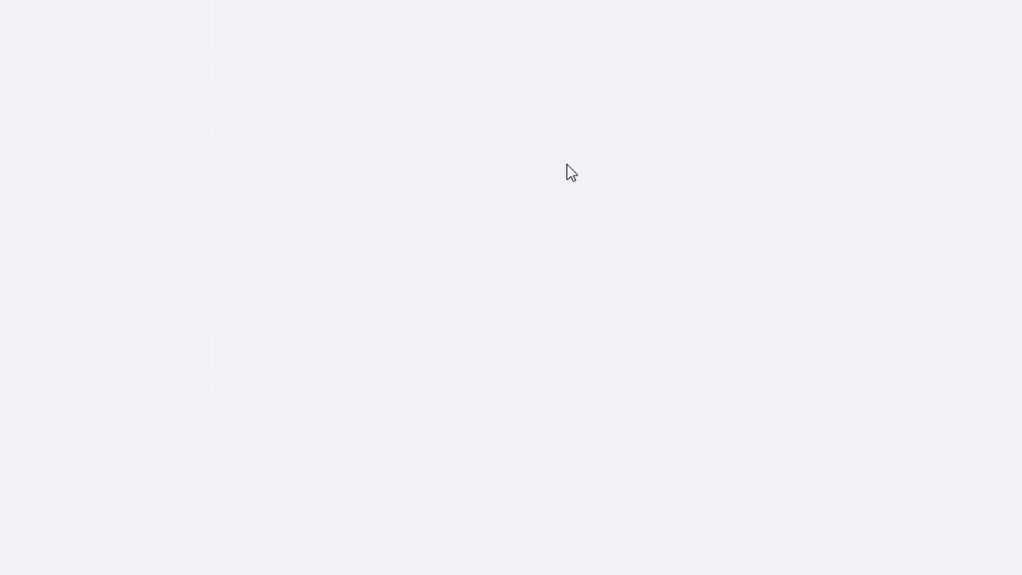
pyautogui.click(371, 254)
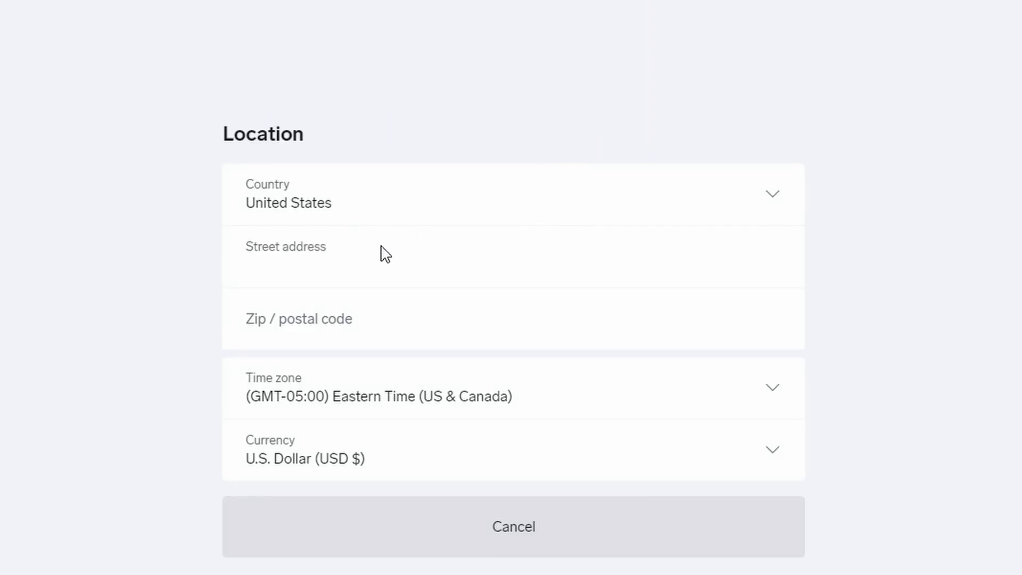
pyautogui.click(511, 207)
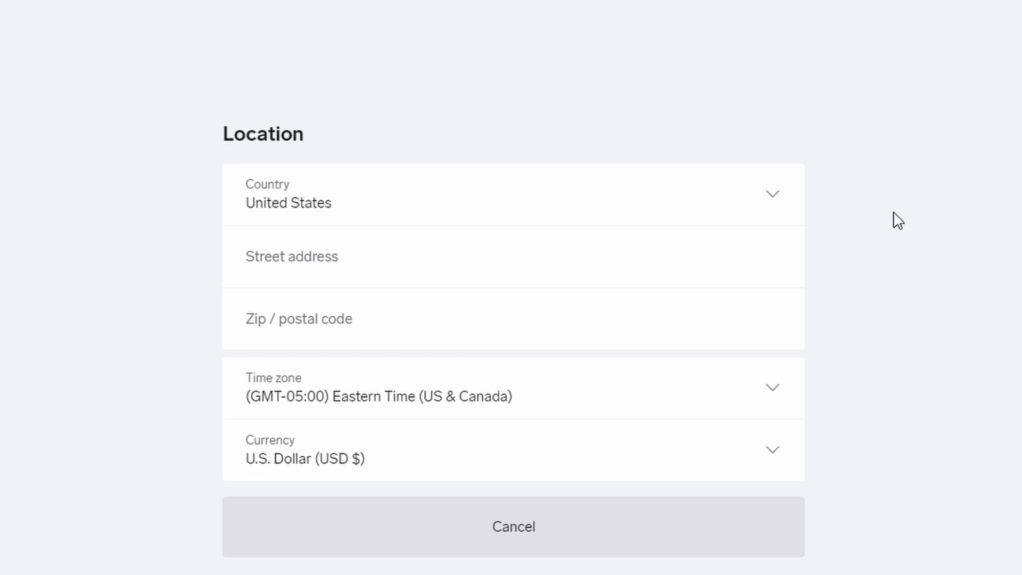
# - Paste the new street address, set ZIP to 10008, then verify and save the address
pyautogui.click(495, 248)
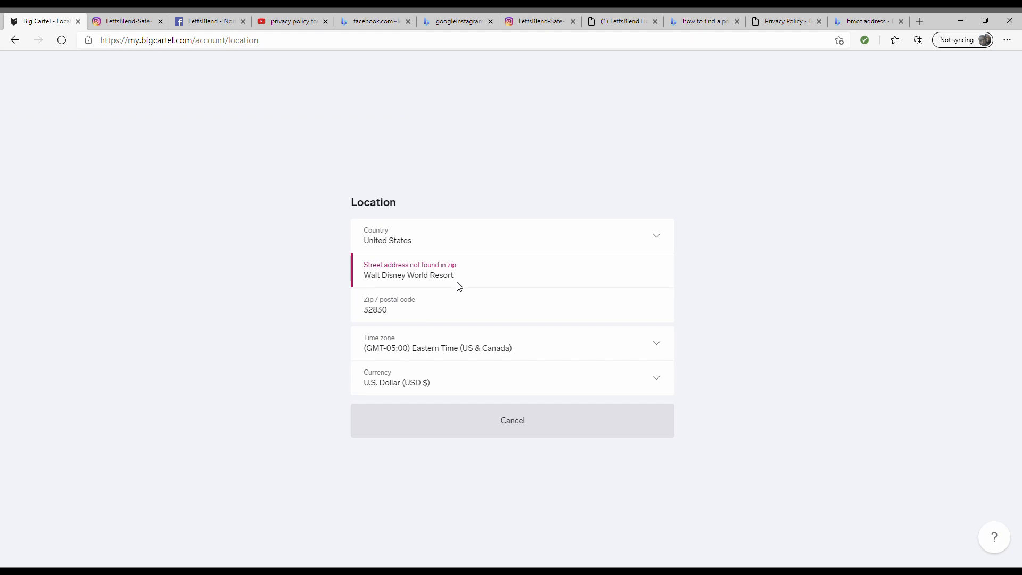
pyautogui.moveTo(458, 276); pyautogui.dragTo(347, 271)
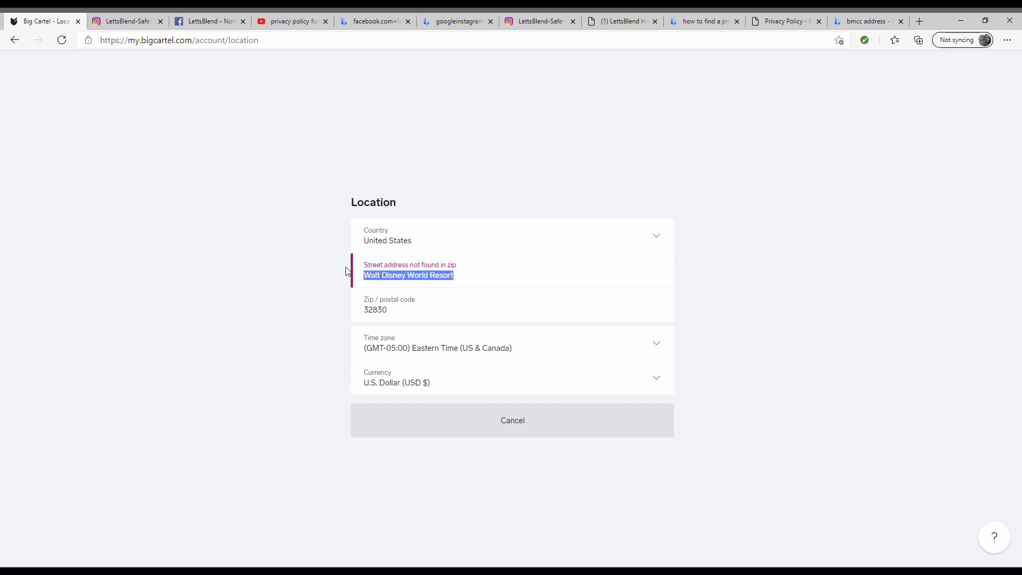
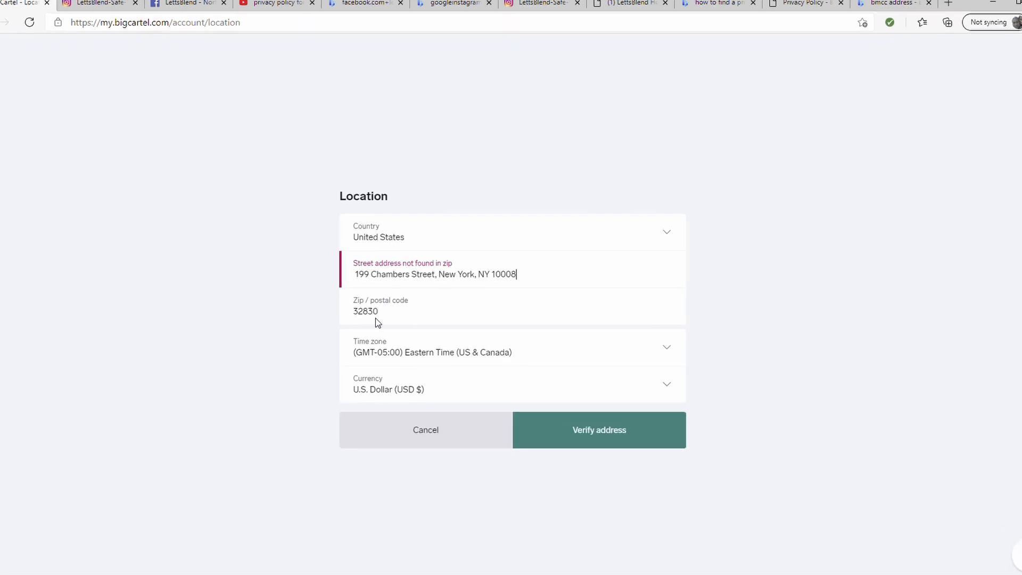
pyautogui.doubleClick(385, 310)
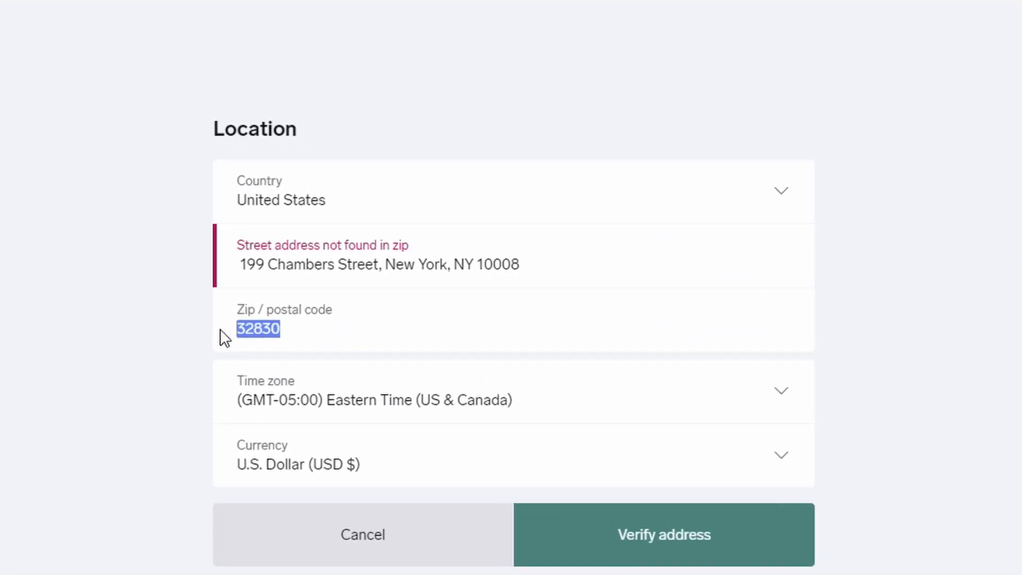
pyautogui.write('10008')
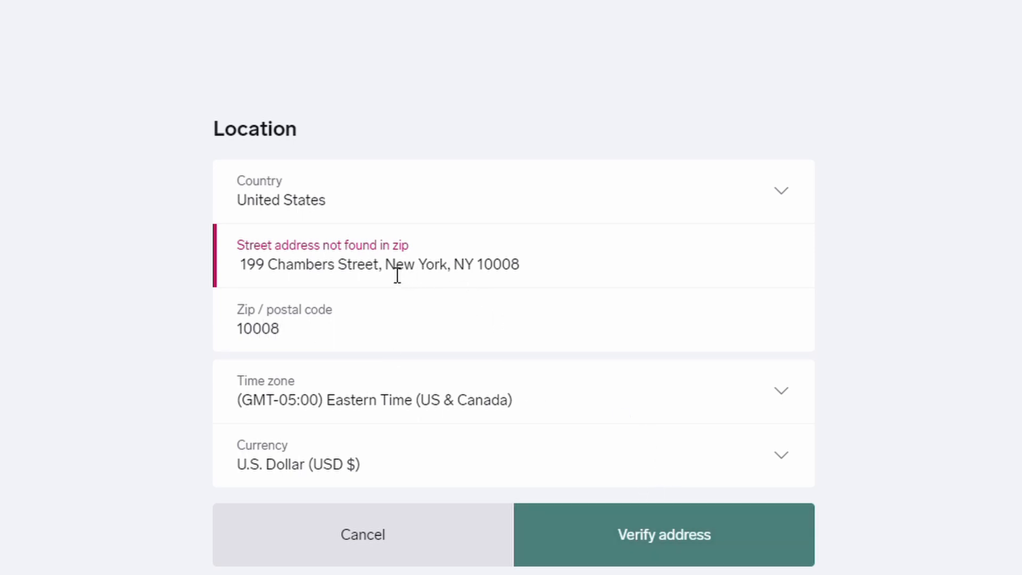
pyautogui.moveTo(382, 274); pyautogui.dragTo(573, 278)
pyautogui.press('BackSpace')
pyautogui.press('BackSpace')
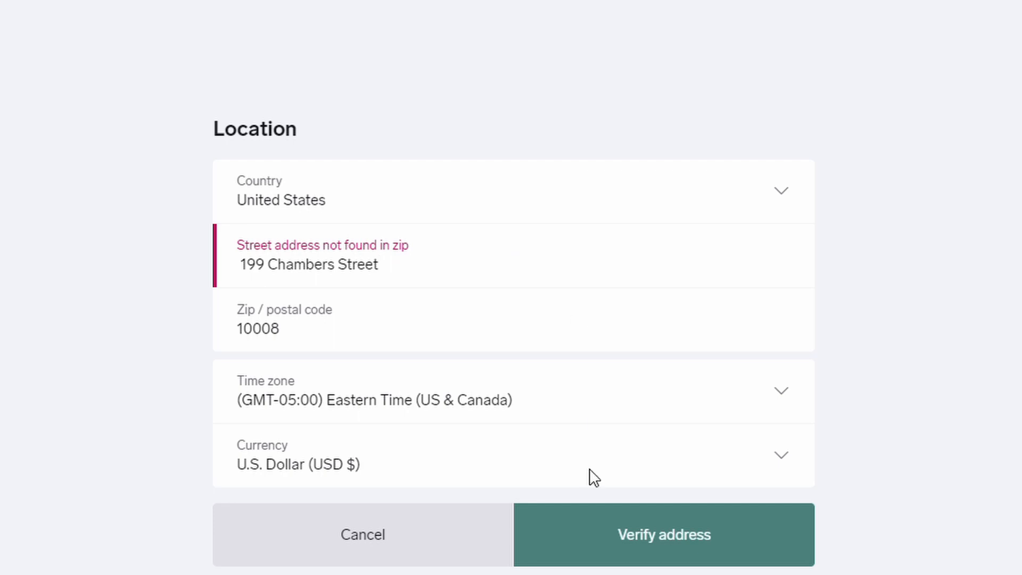
pyautogui.click(621, 543)
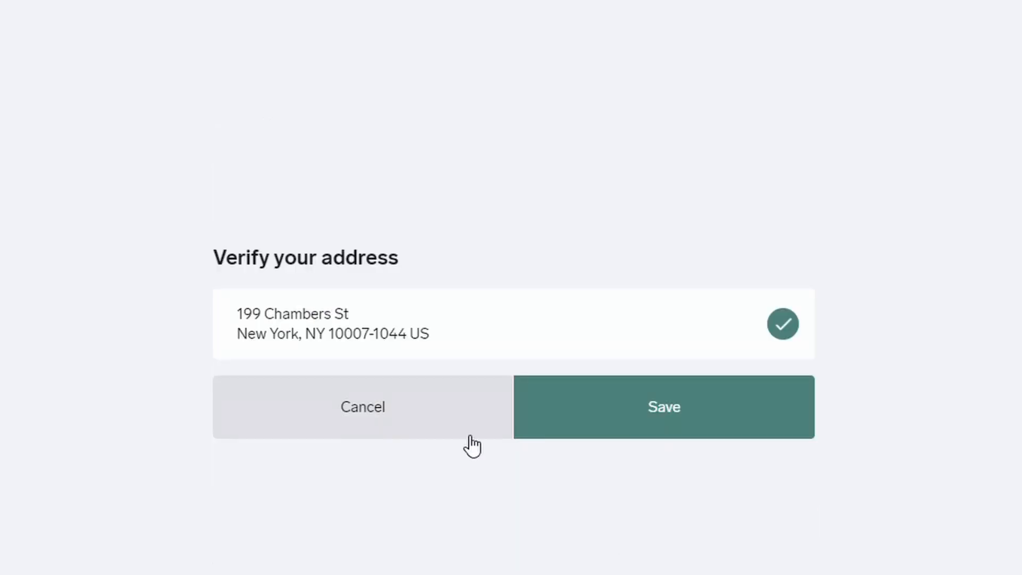
pyautogui.click(647, 420)
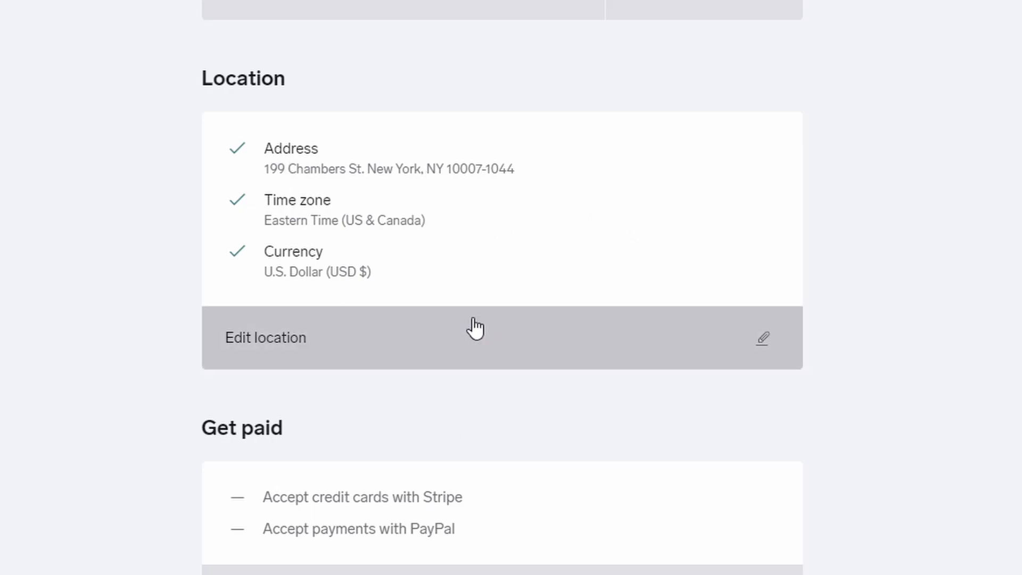
# - Open the payment options, try connecting Stripe, then start the PayPal connection
pyautogui.scroll(-8, 449, 327)
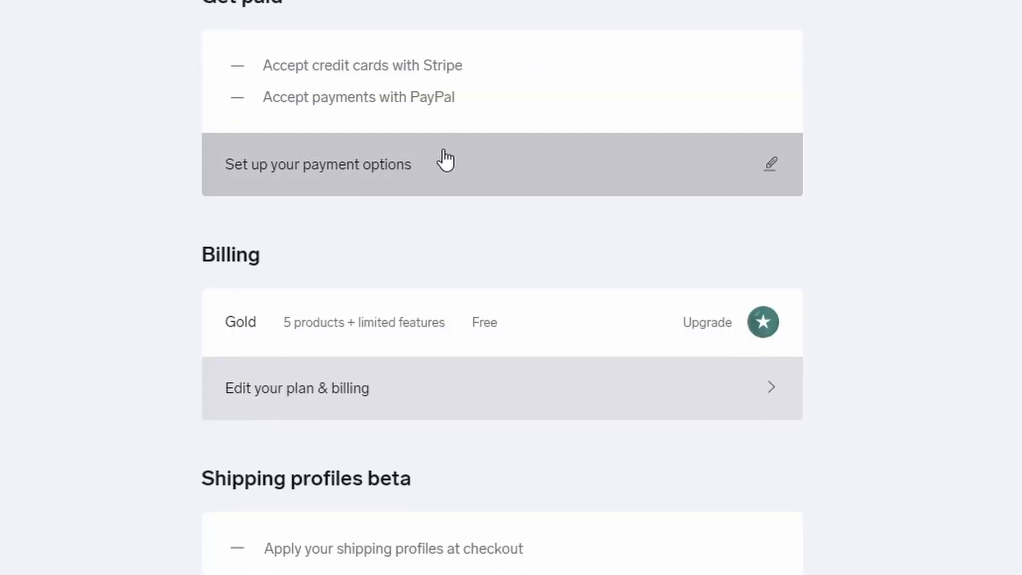
pyautogui.click(444, 159)
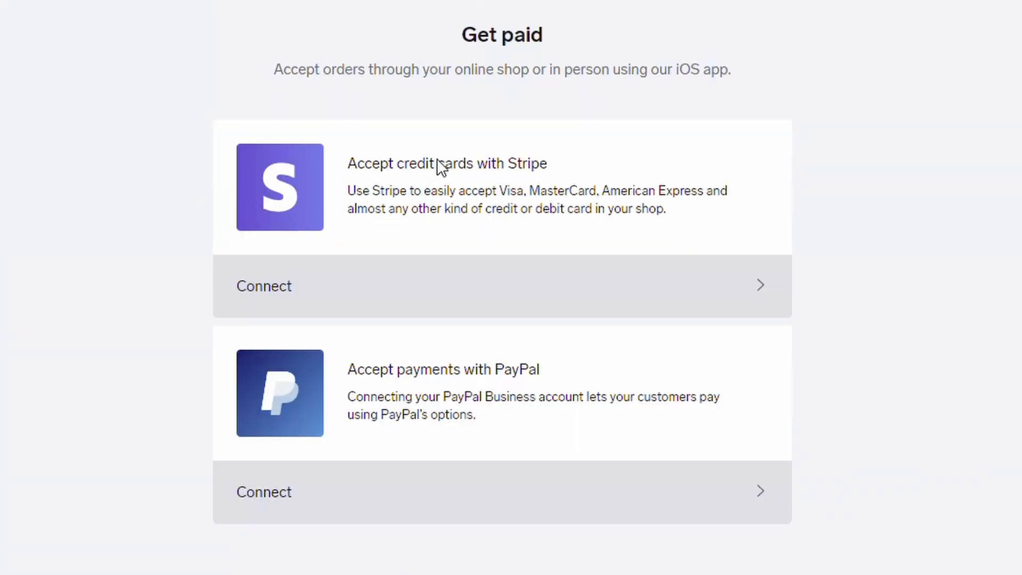
pyautogui.scroll(-3, 498, 167)
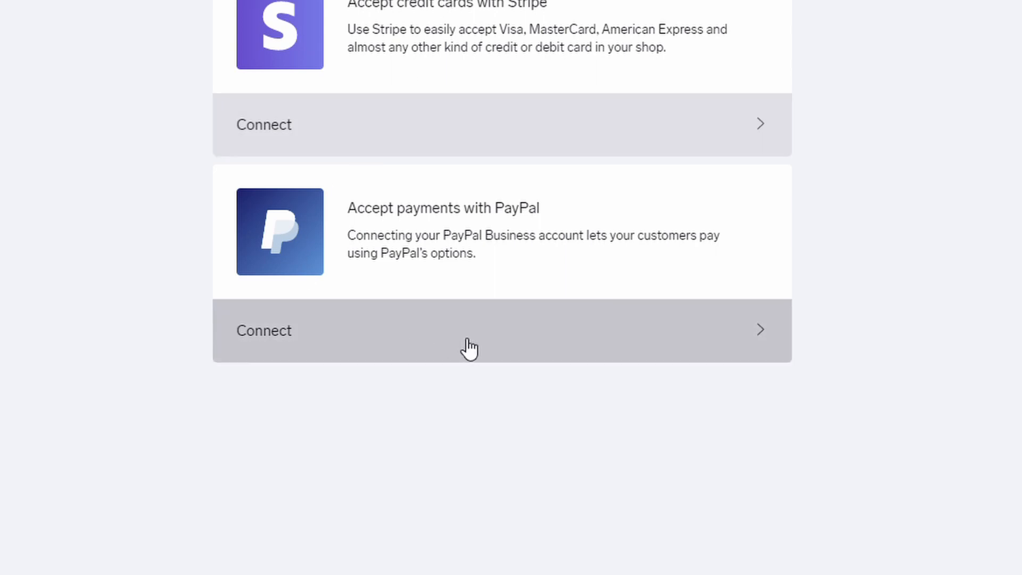
pyautogui.click(397, 146)
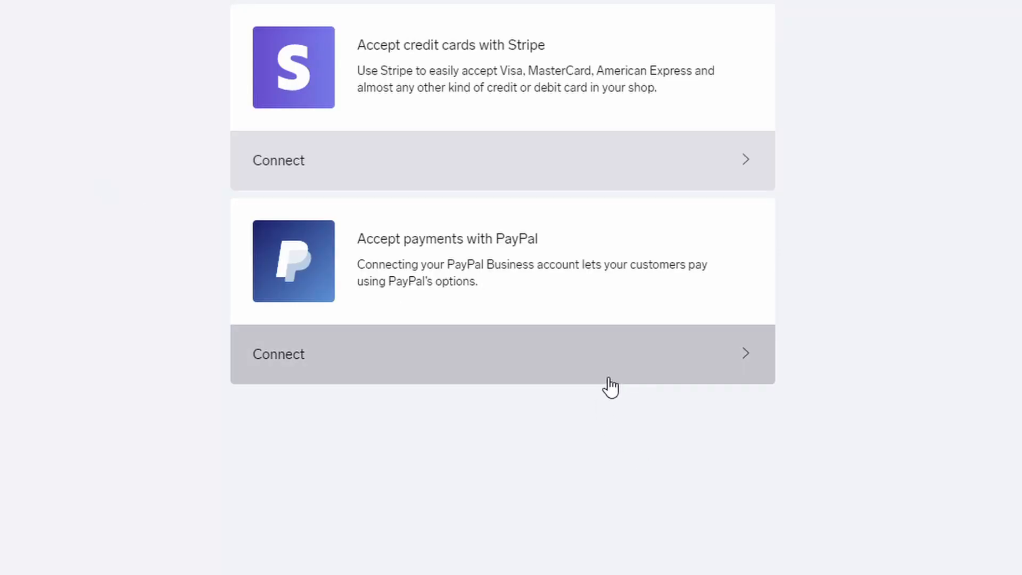
pyautogui.click(560, 359)
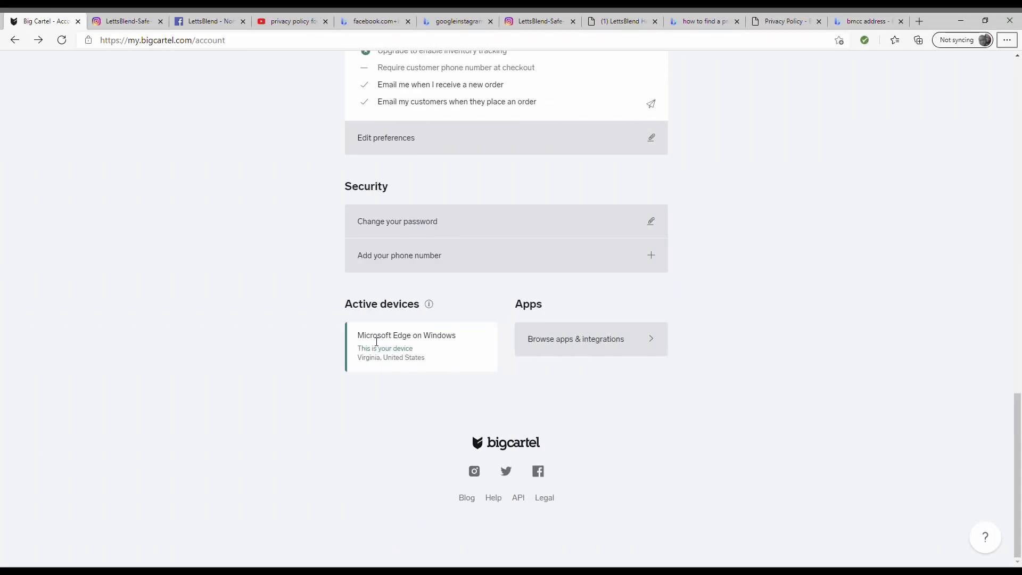
# - Open the Apps & Integrations help page and view the Marketing & Promotion Apps category
pyautogui.click(572, 352)
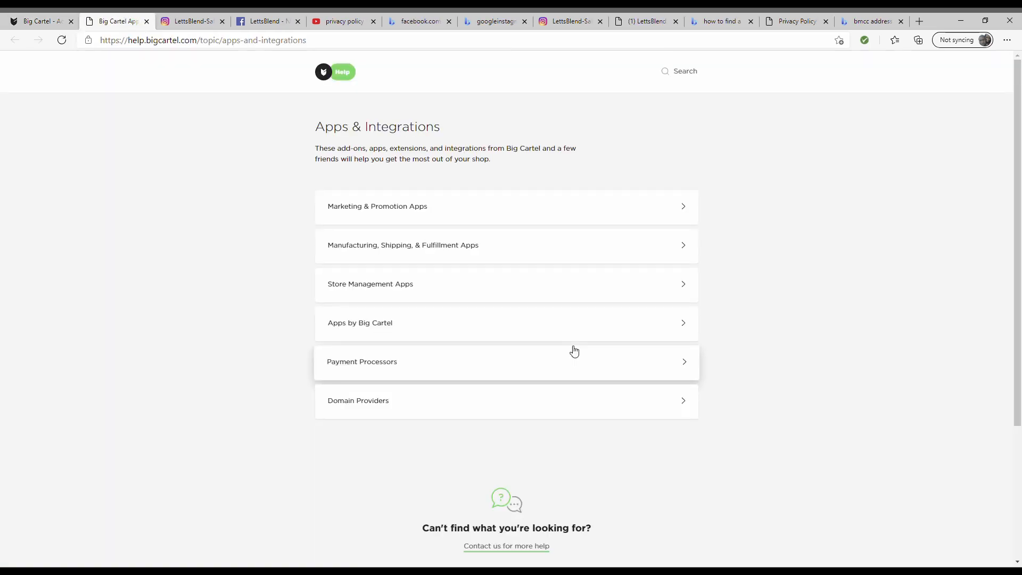
pyautogui.click(538, 218)
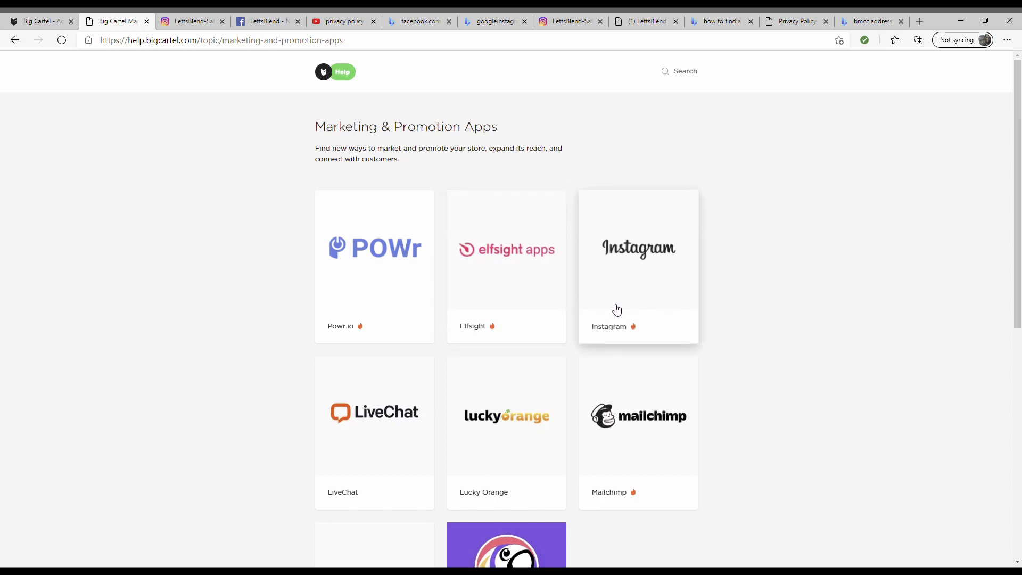
# - Open and look over the Instagram selling app article
pyautogui.click(628, 242)
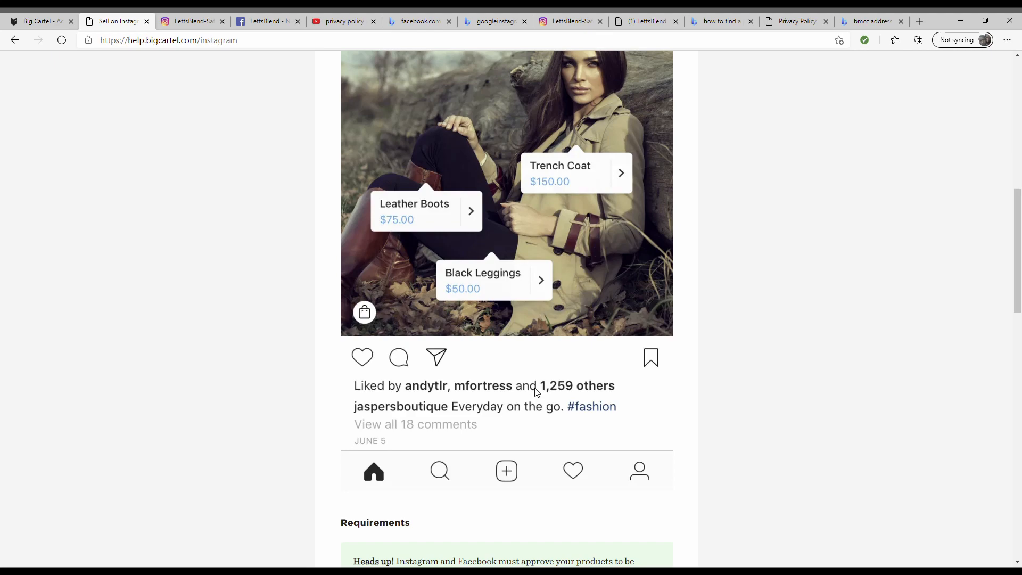
pyautogui.scroll(5, 527, 394)
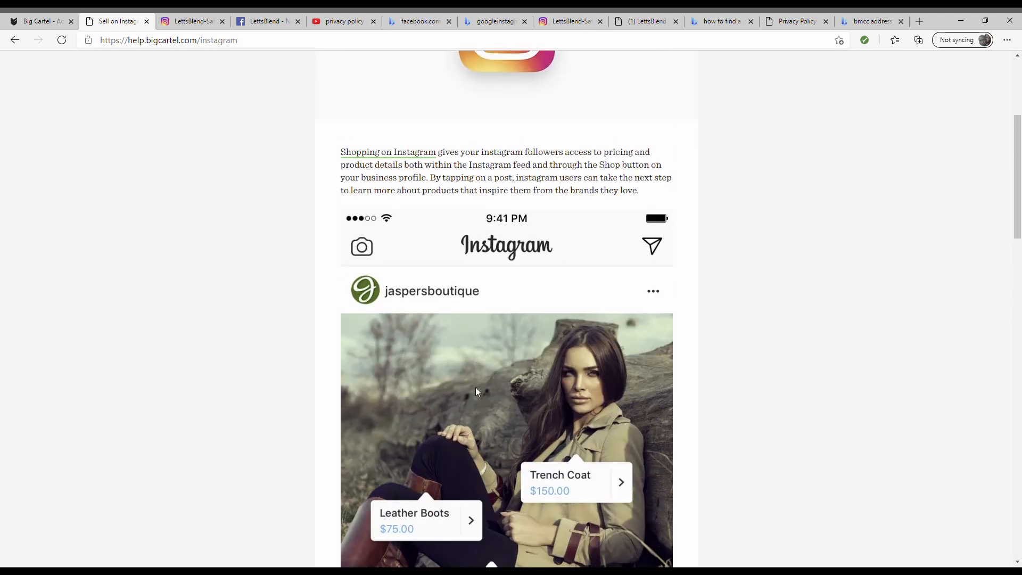
pyautogui.scroll(-10, 454, 447)
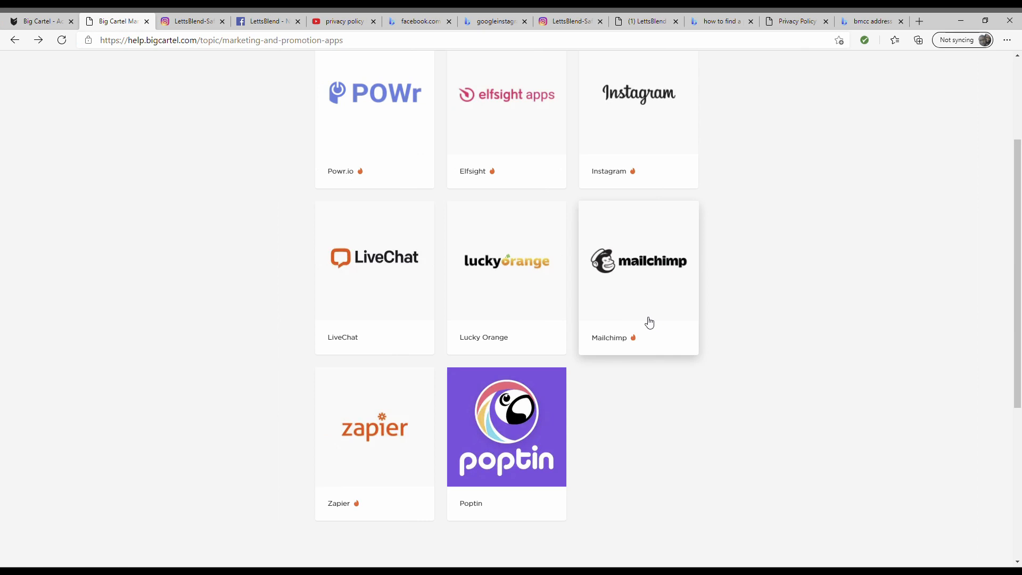
# - Open the Mailchimp integration details and choose Get Started
pyautogui.click(654, 261)
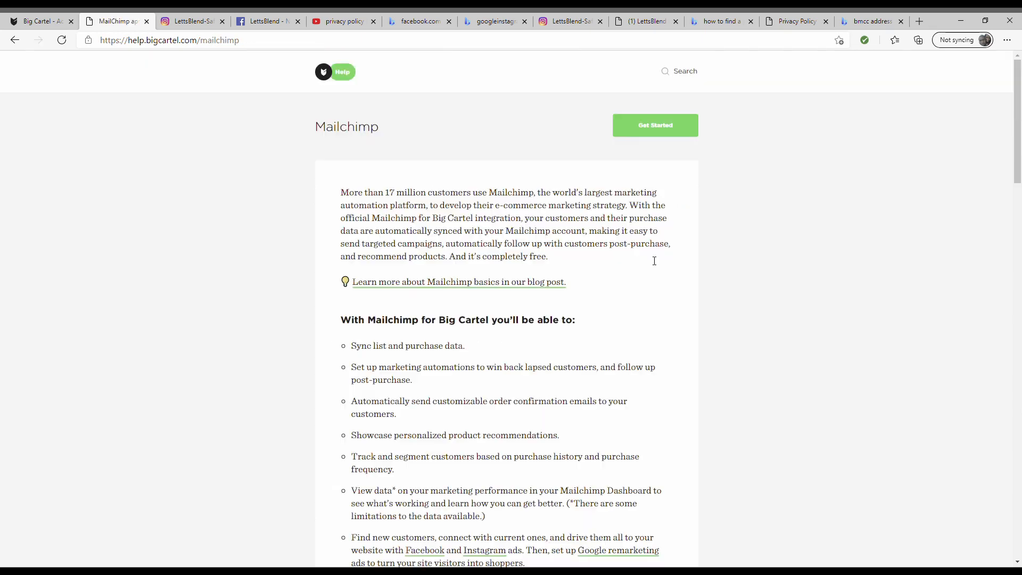
pyautogui.scroll(-7, 660, 177)
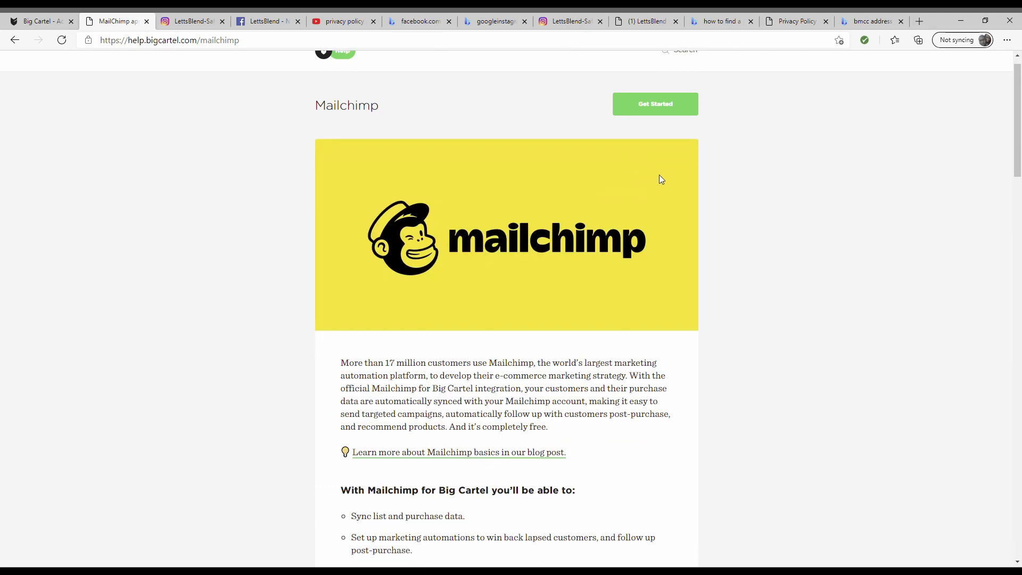
pyautogui.scroll(7, 661, 187)
pyautogui.click(652, 126)
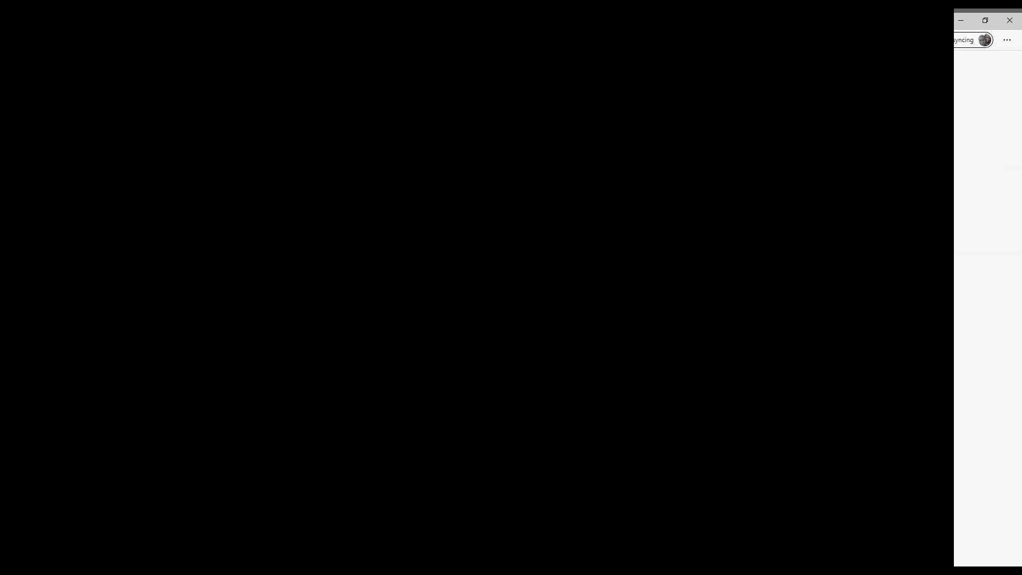
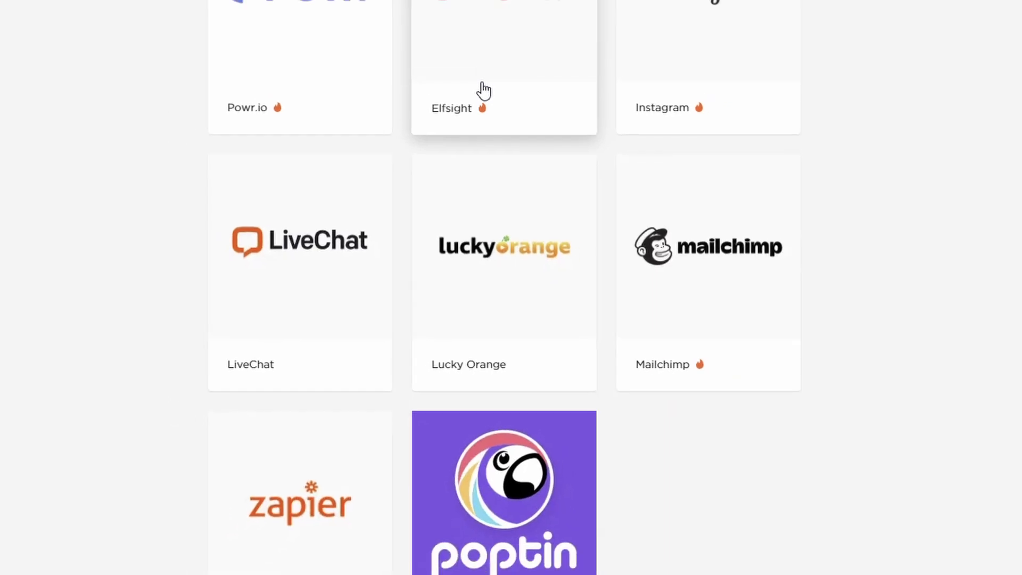
# - Scroll back up past the Marketing & Promotion apps to the Apps & Integrations category list
pyautogui.scroll(5, 676, 266)
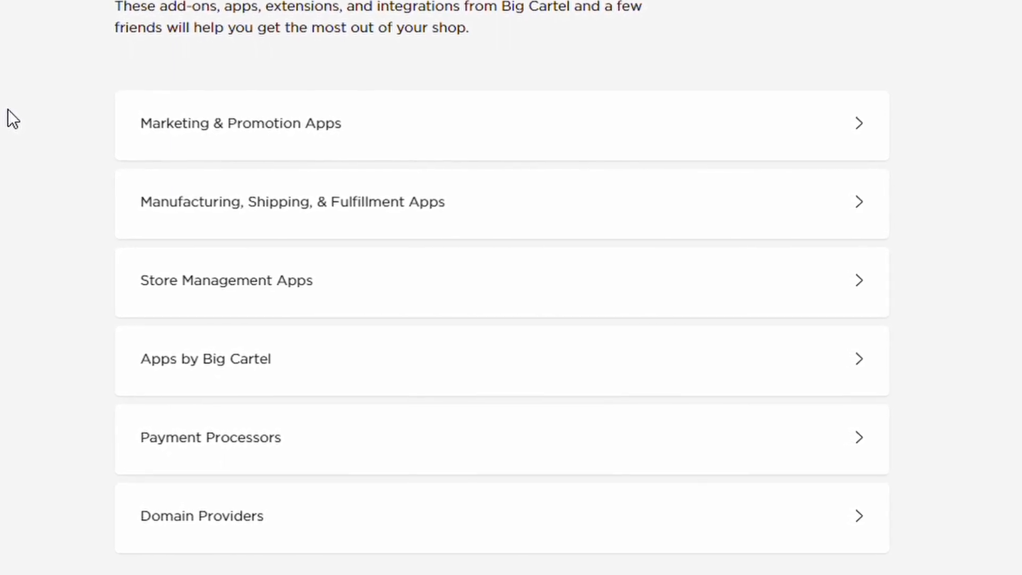
# - Open the Manufacturing, Shipping, & Fulfillment Apps category and the ShipStation integration card
pyautogui.click(373, 205)
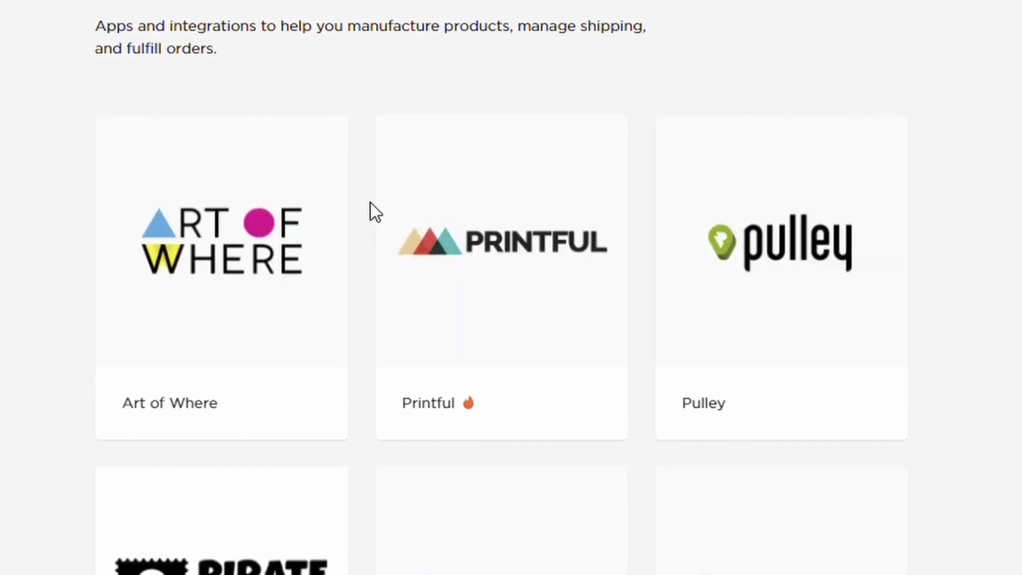
pyautogui.scroll(-10, 420, 232)
pyautogui.scroll(3, 416, 230)
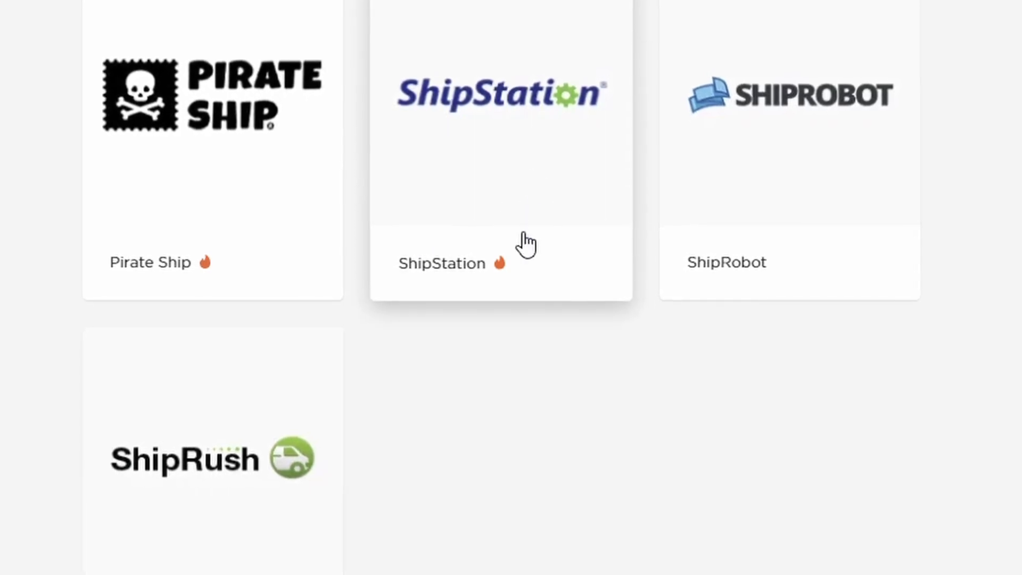
pyautogui.scroll(3, 525, 245)
pyautogui.click(497, 349)
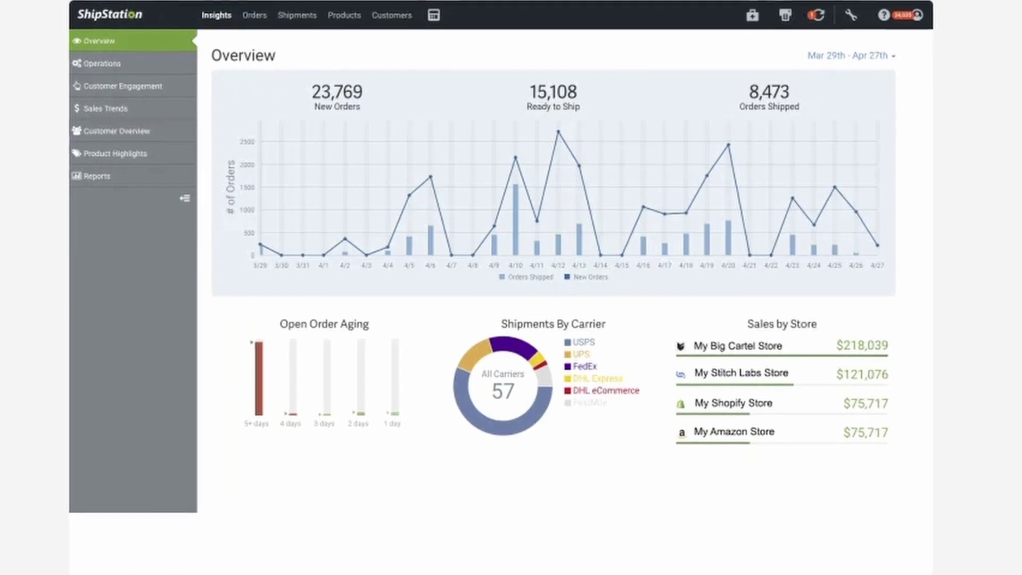
pyautogui.scroll(-10, 850, 144)
pyautogui.scroll(10, 850, 239)
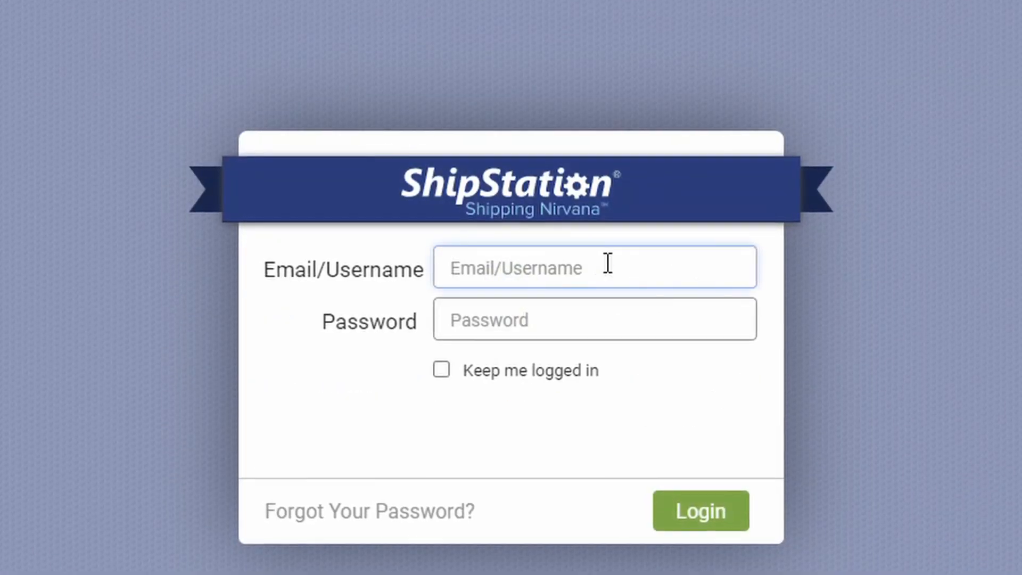
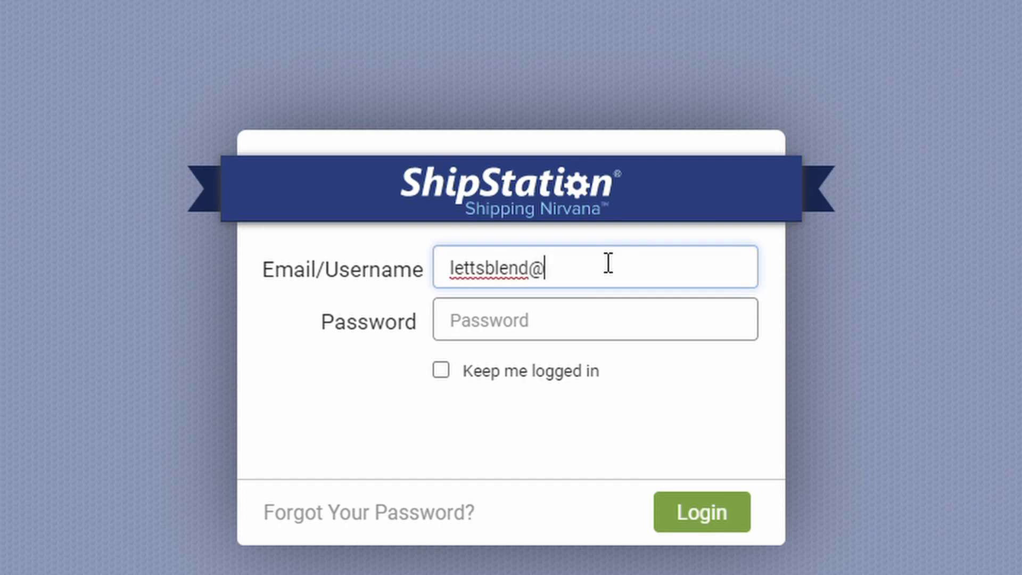
# - Sign in to ShipStation with the account e-mail and password
pyautogui.press('Tab')
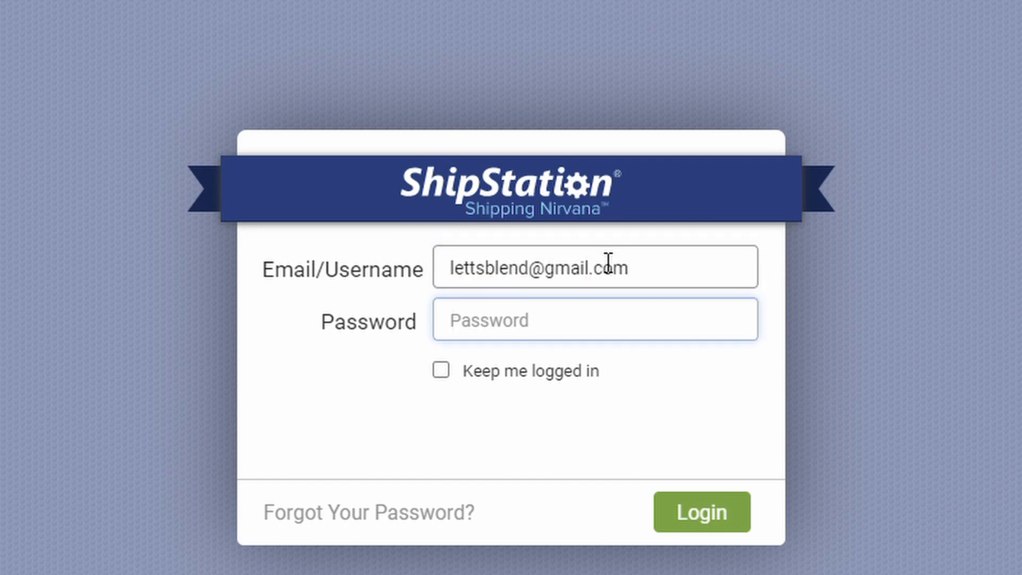
pyautogui.write('••••••••••')
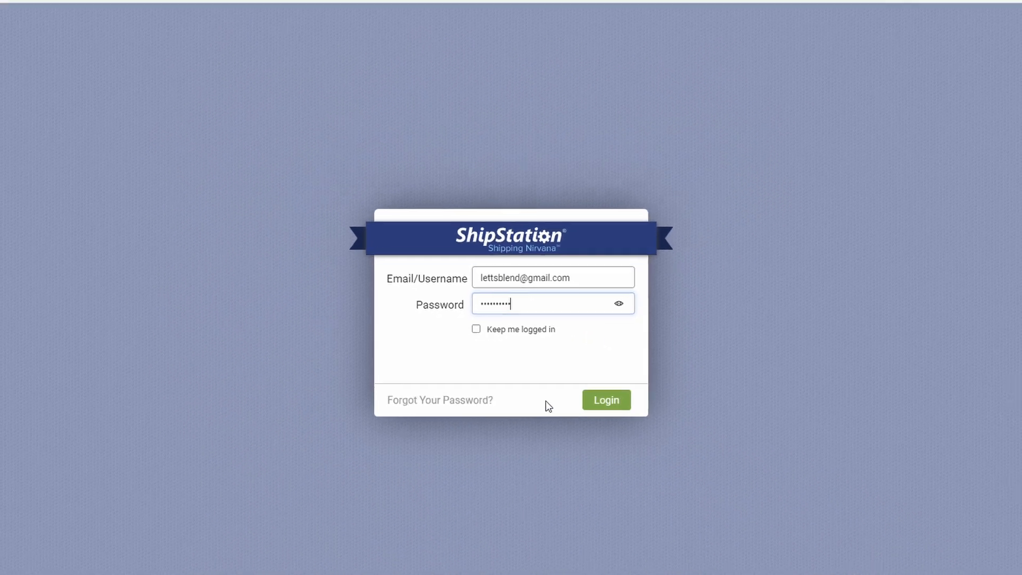
pyautogui.click(702, 512)
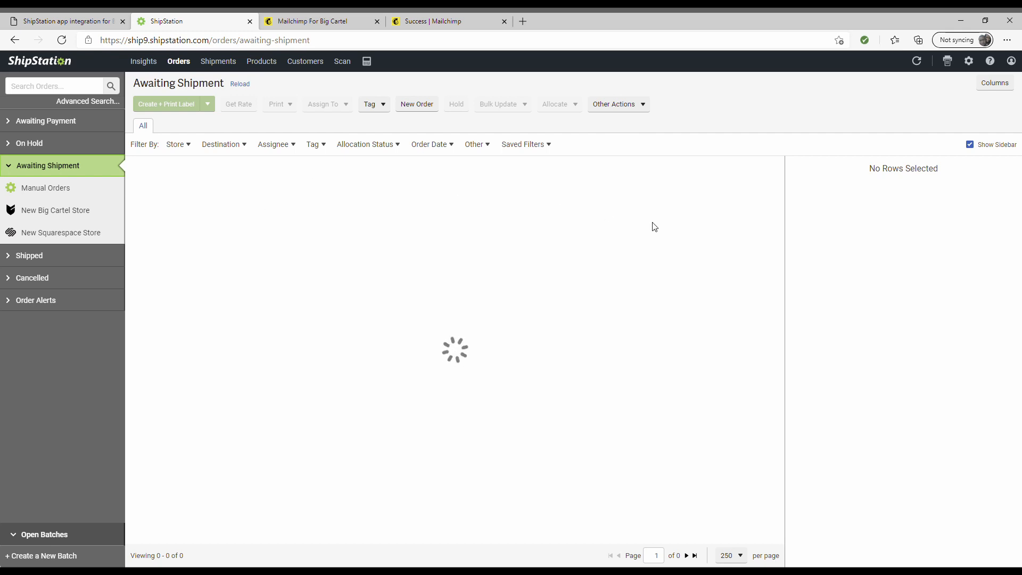
# - Show the New Big Cartel Store orders, briefly checking the New Squarespace Store first
pyautogui.click(30, 216)
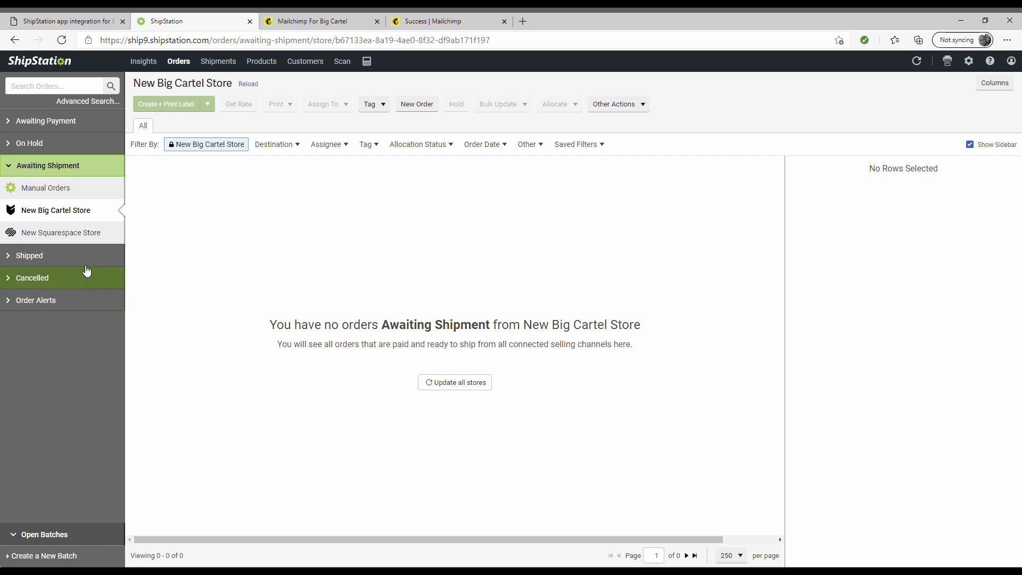
pyautogui.click(77, 233)
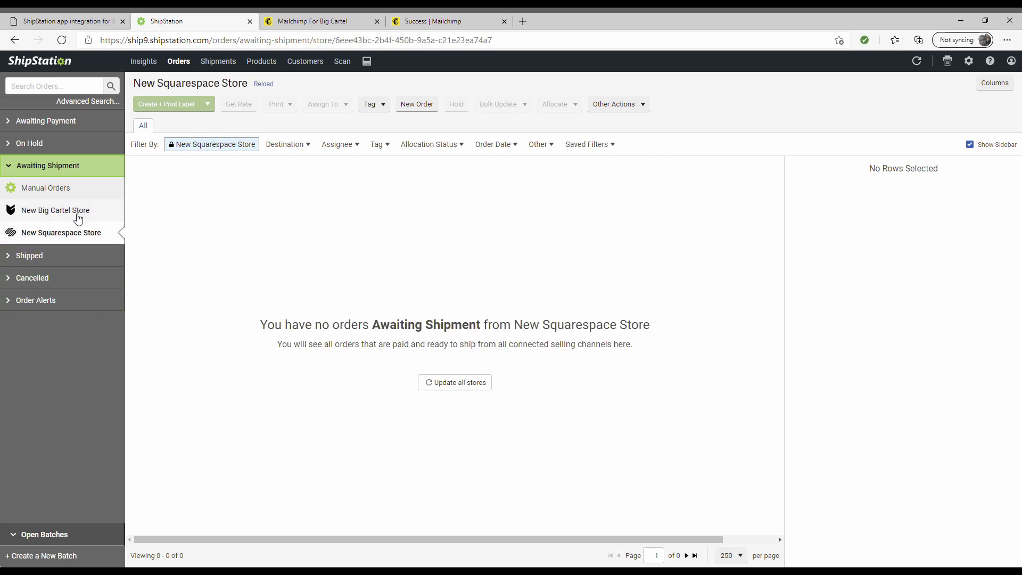
pyautogui.click(78, 215)
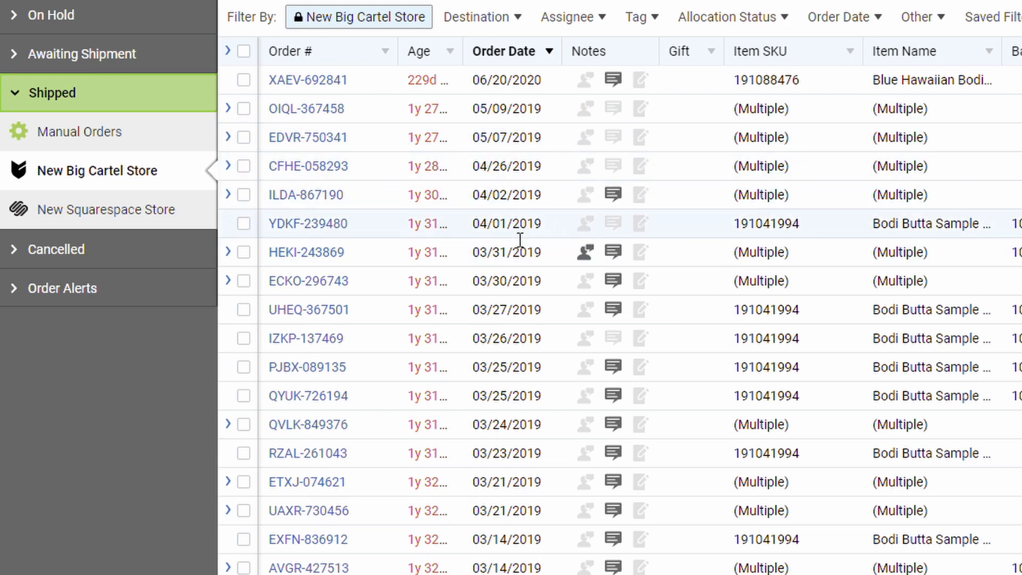
# - Scroll the shipped orders grid to the Batch column, then open Big Cartel's Store Management Apps
pyautogui.hscroll(3, 640, 306)
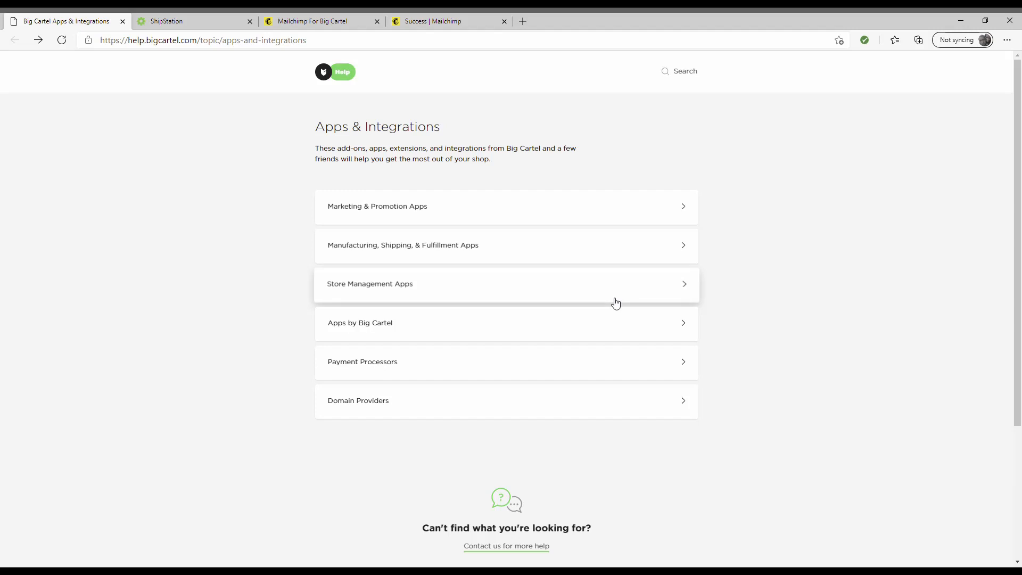
pyautogui.click(614, 299)
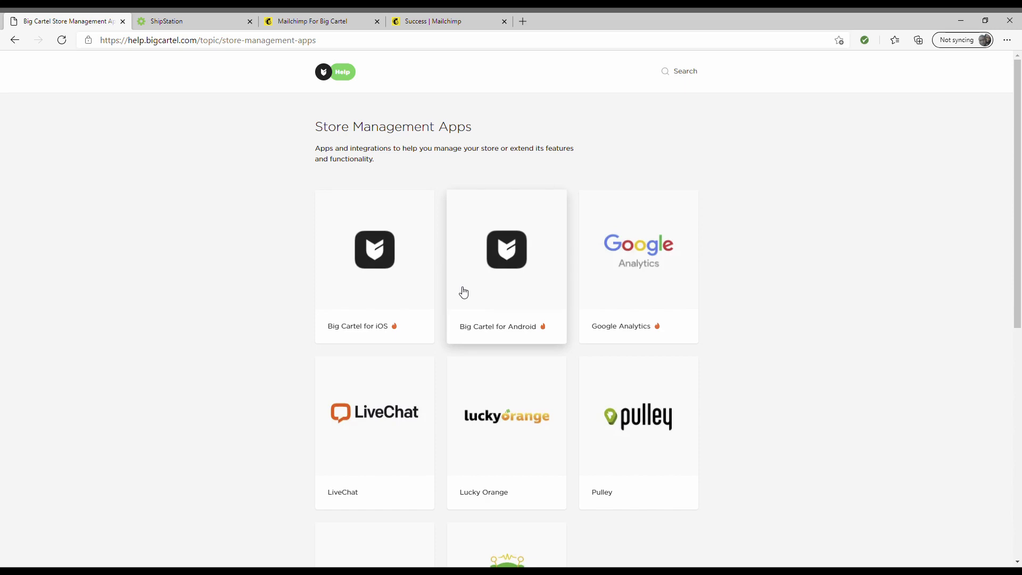
# - Read the Big Cartel for Android article and return to the Store Management Apps list
pyautogui.click(490, 282)
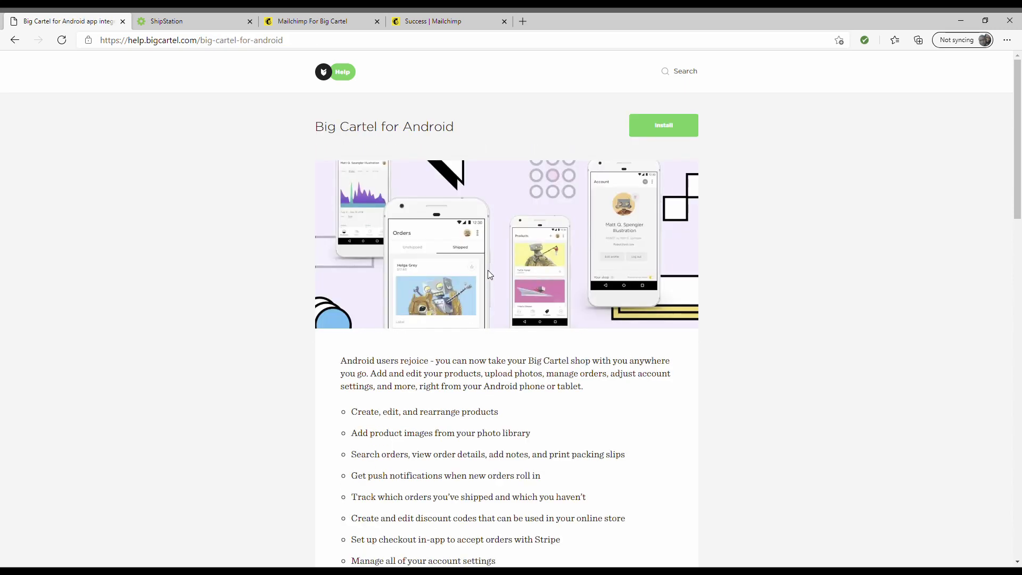
pyautogui.scroll(-10, 474, 98)
pyautogui.click(24, 42)
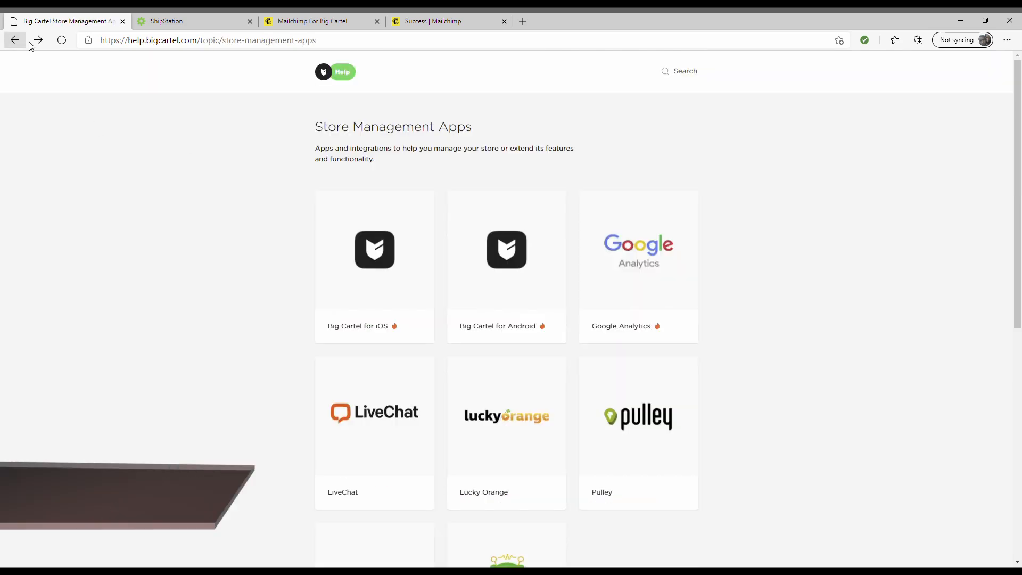
pyautogui.scroll(-8, 426, 351)
pyautogui.scroll(4, 374, 298)
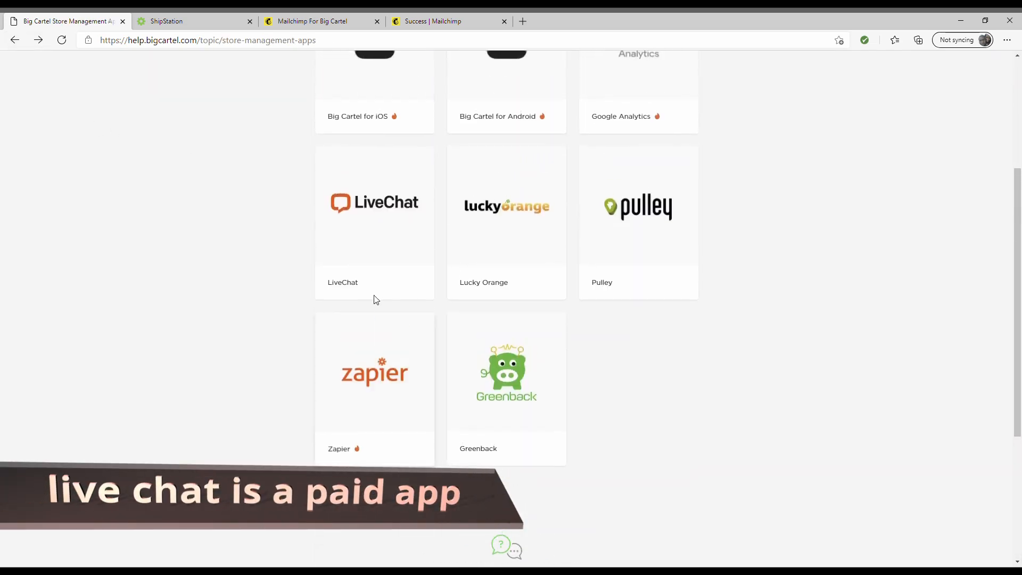
# - Open and look over the LiveChat integration article
pyautogui.click(405, 234)
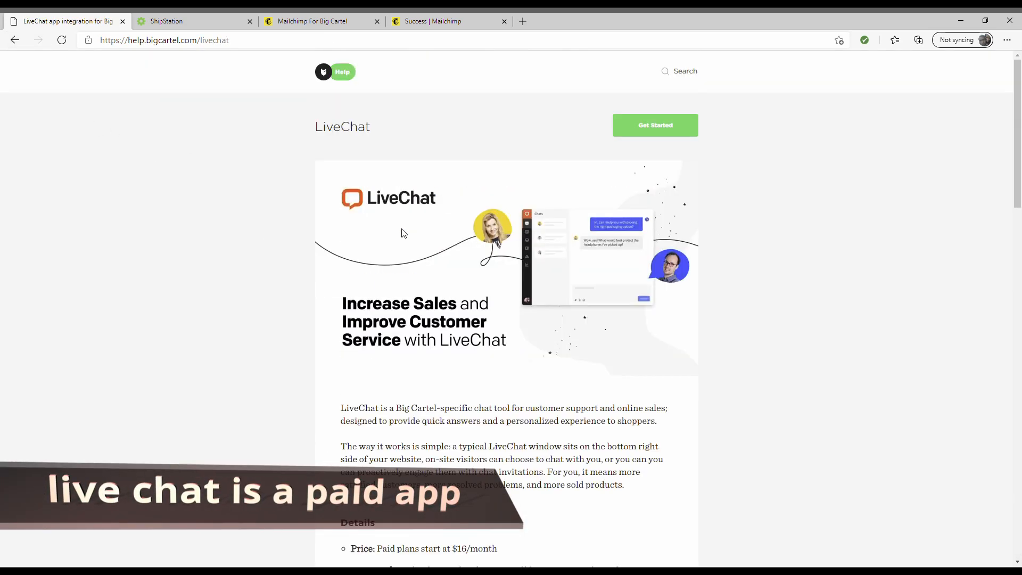
pyautogui.scroll(-20, 551, 411)
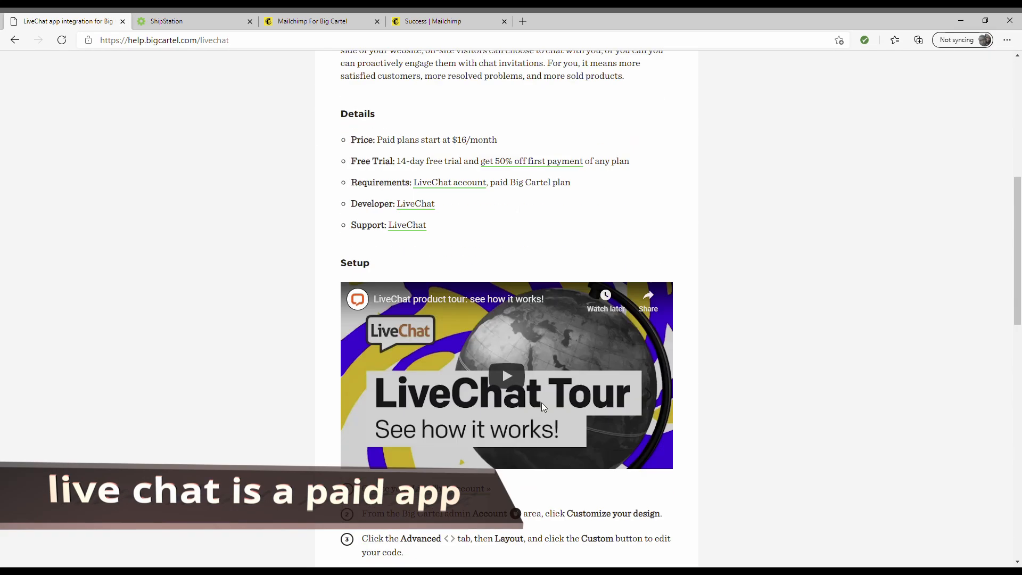
pyautogui.scroll(5, 543, 407)
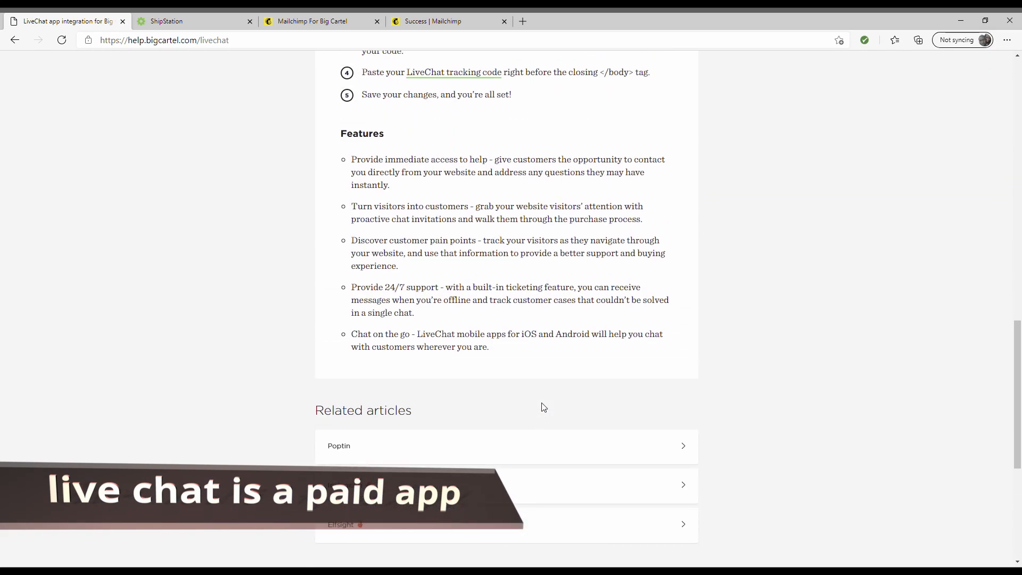
pyautogui.scroll(15, 544, 407)
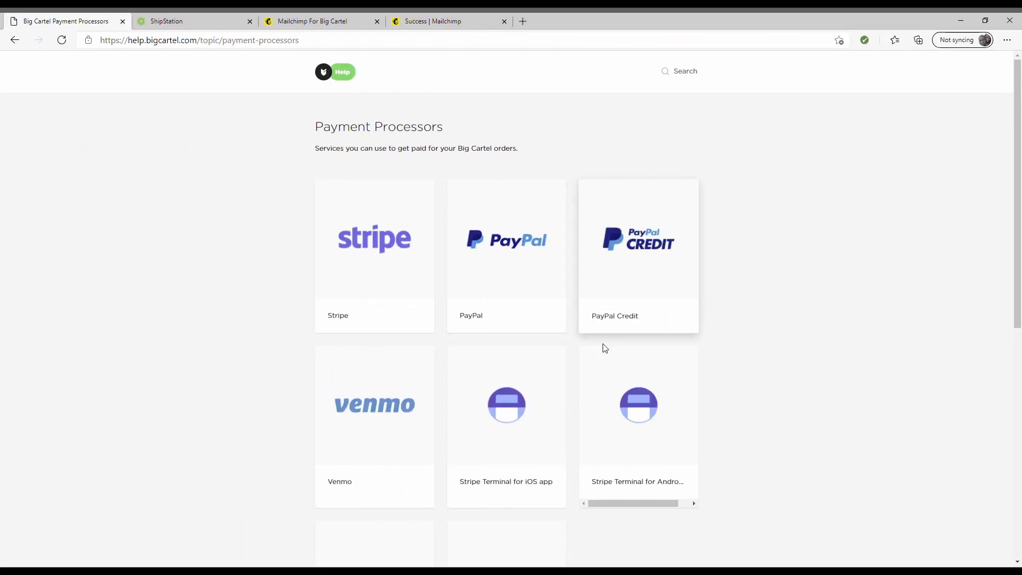
pyautogui.scroll(-3, 605, 351)
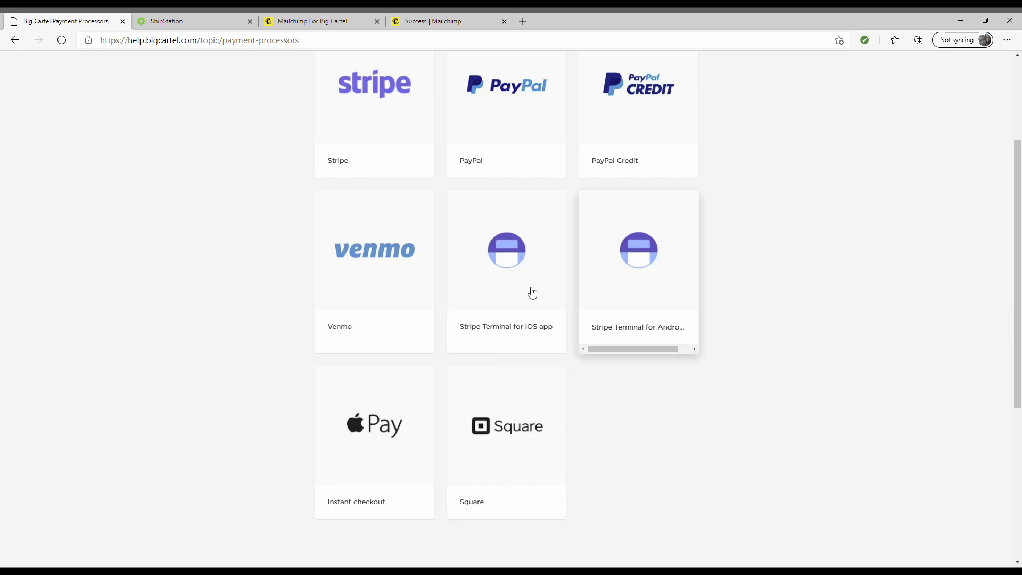
# - Open and look over the Stripe Terminal for Android article
pyautogui.click(650, 298)
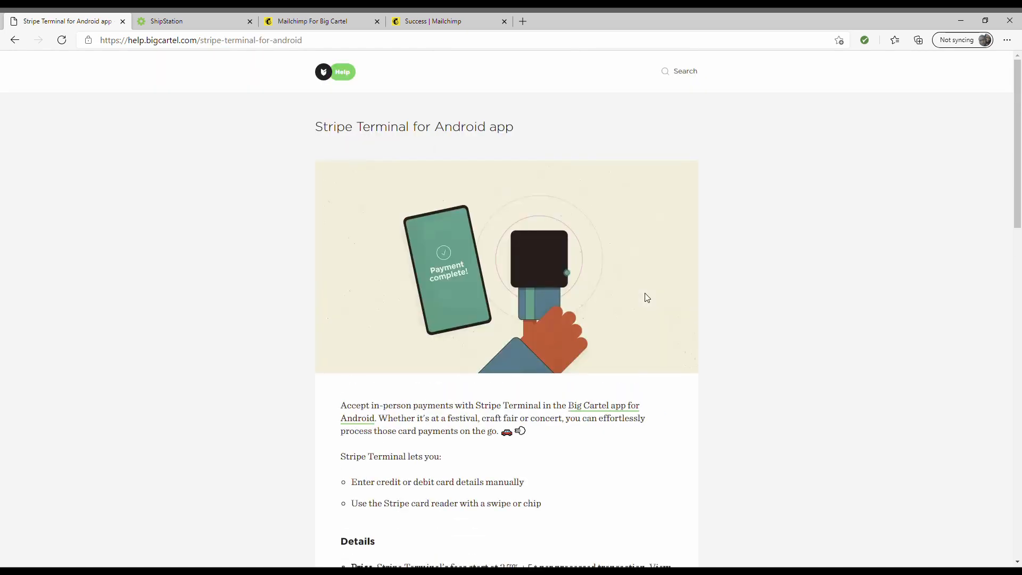
pyautogui.scroll(-5, 594, 352)
pyautogui.scroll(5, 562, 359)
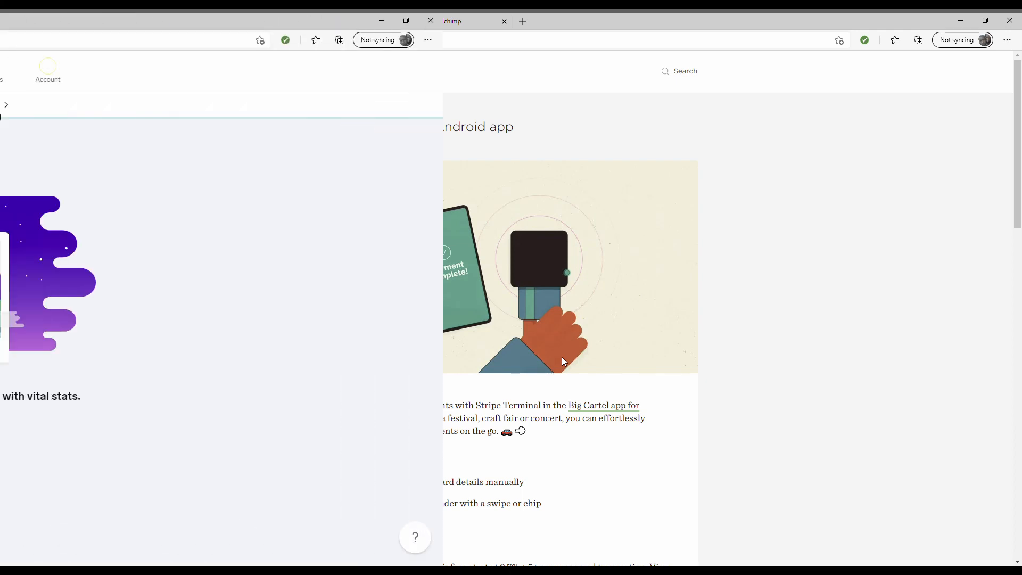
pyautogui.scroll(-4, 575, 288)
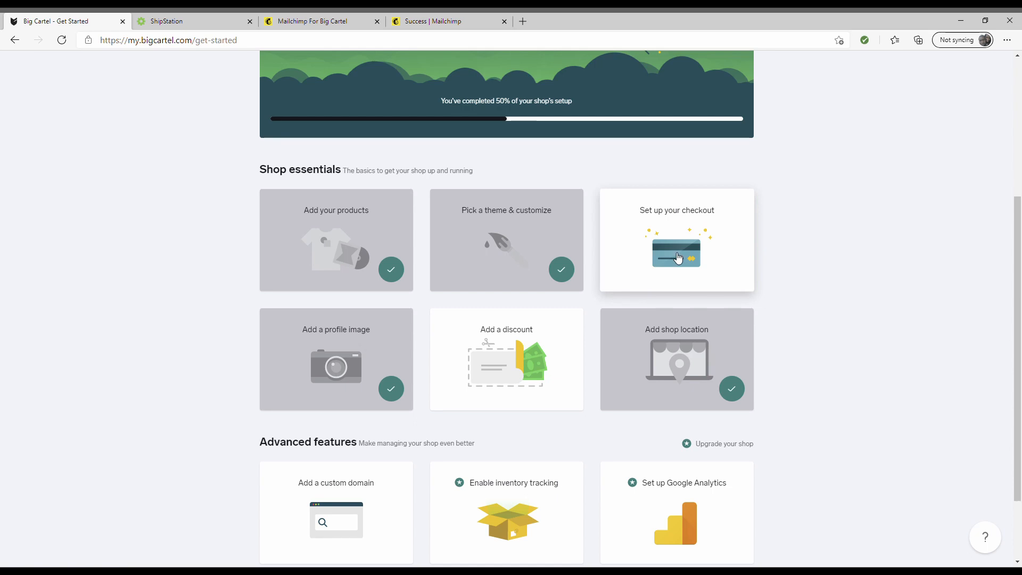
# - Start a new discount with the code newstore
pyautogui.click(527, 366)
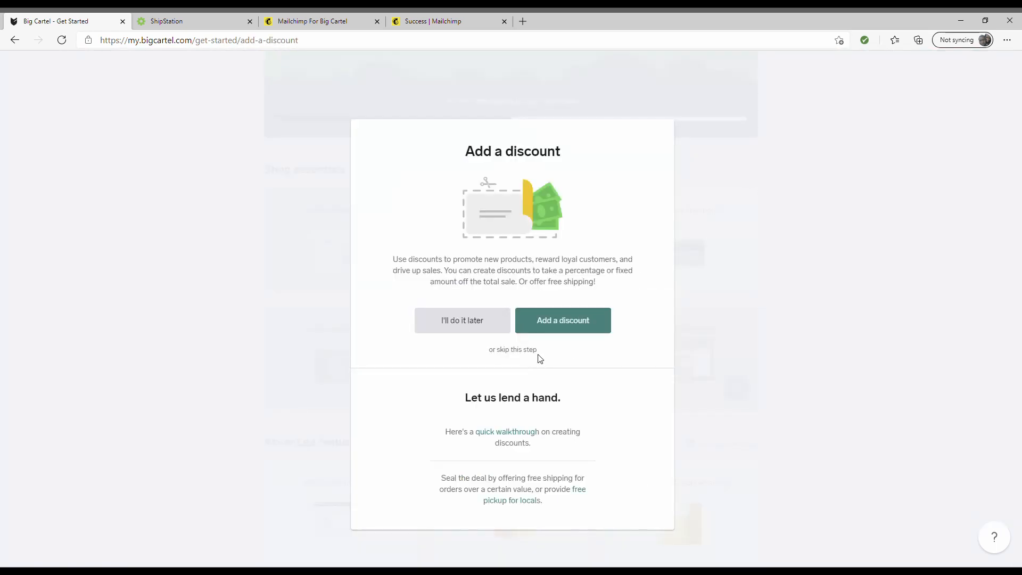
pyautogui.click(557, 325)
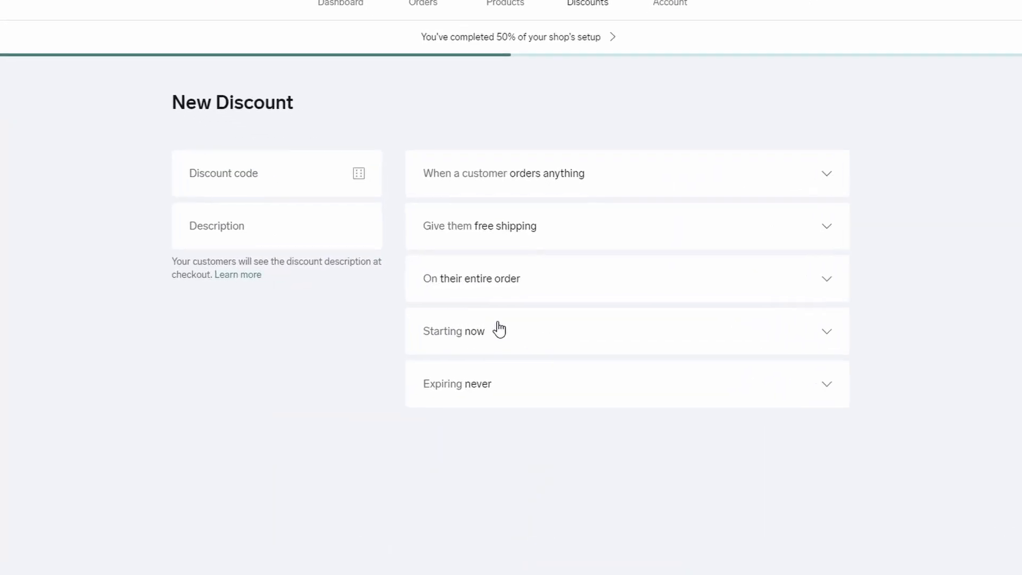
pyautogui.click(339, 172)
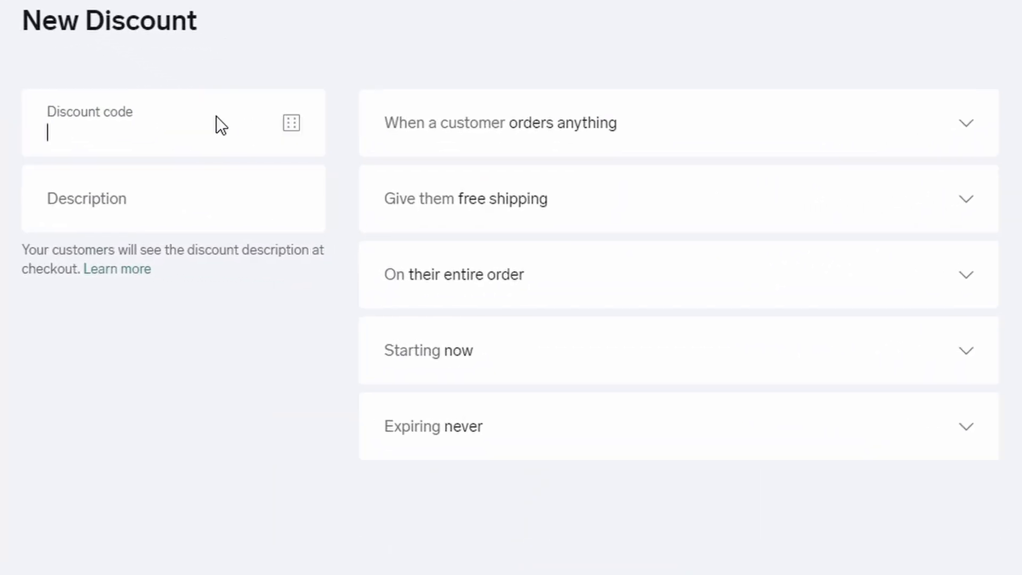
pyautogui.write('newstore')
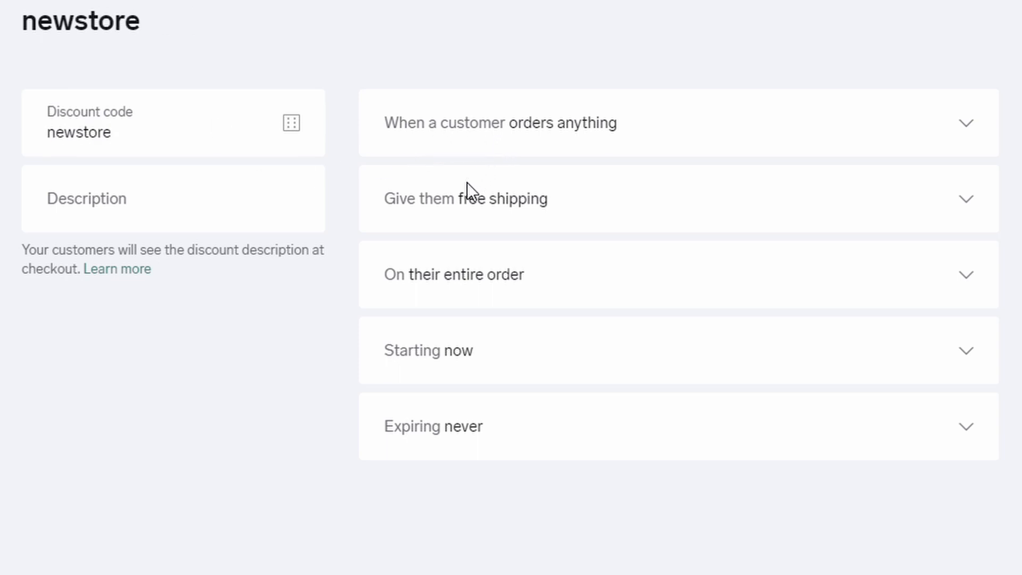
# - Require orders of at least 1 item and give 10% off the order
pyautogui.click(447, 220)
pyautogui.click(718, 150)
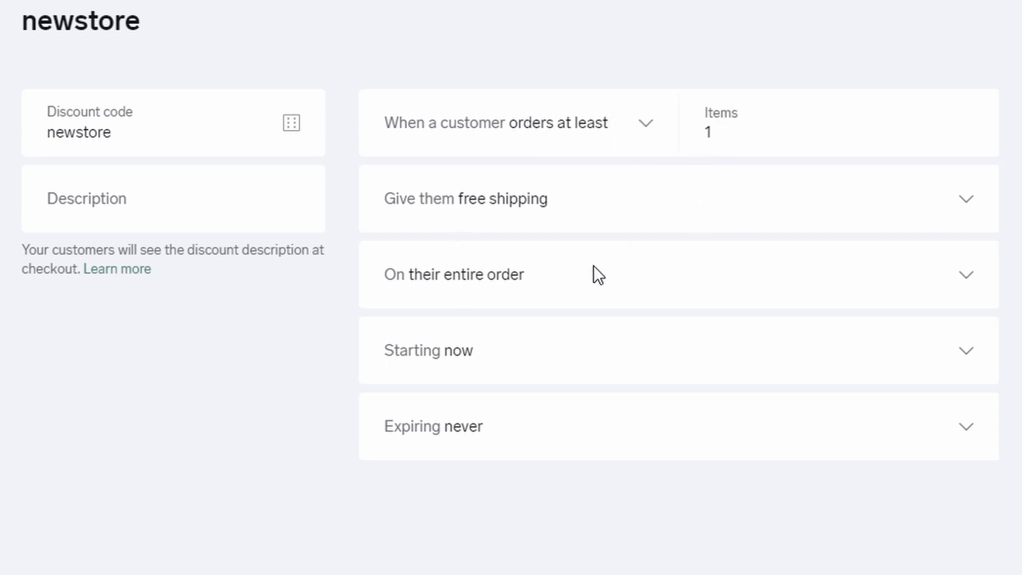
pyautogui.click(561, 283)
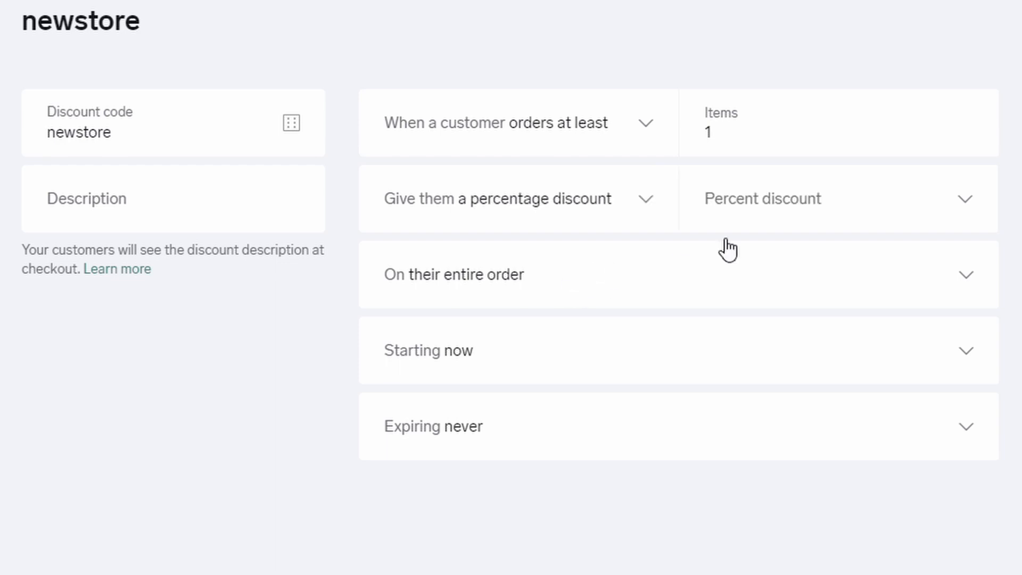
pyautogui.click(774, 209)
pyautogui.click(730, 430)
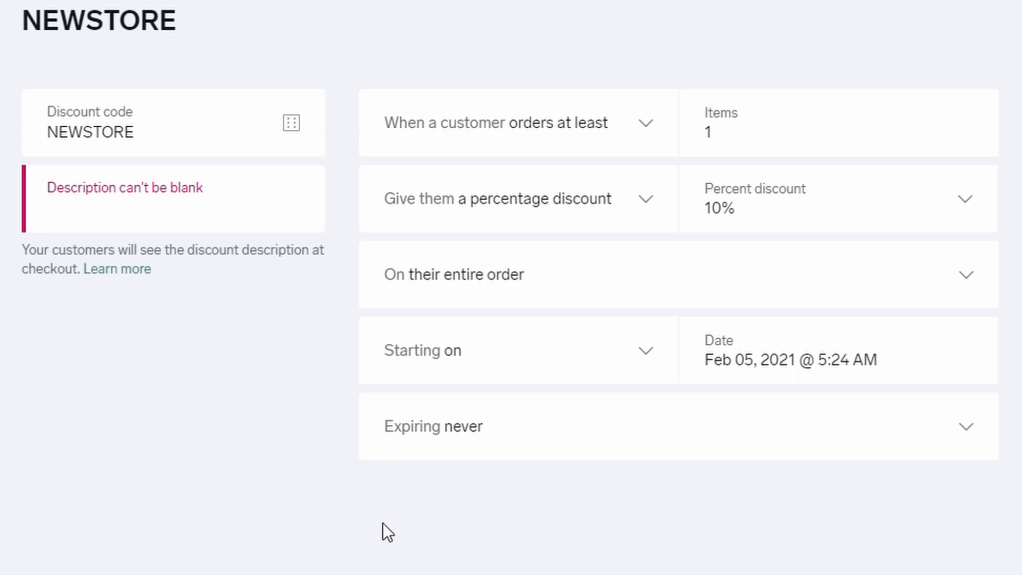
# - Set the discount to expire February 23 and describe it as 'new store promo'
pyautogui.click(384, 509)
pyautogui.click(768, 450)
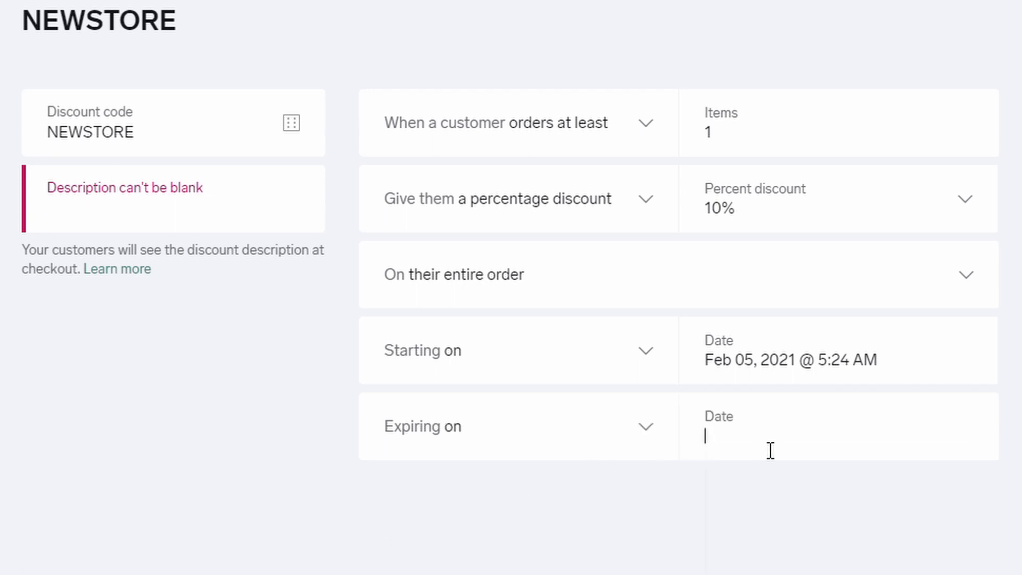
pyautogui.click(806, 574)
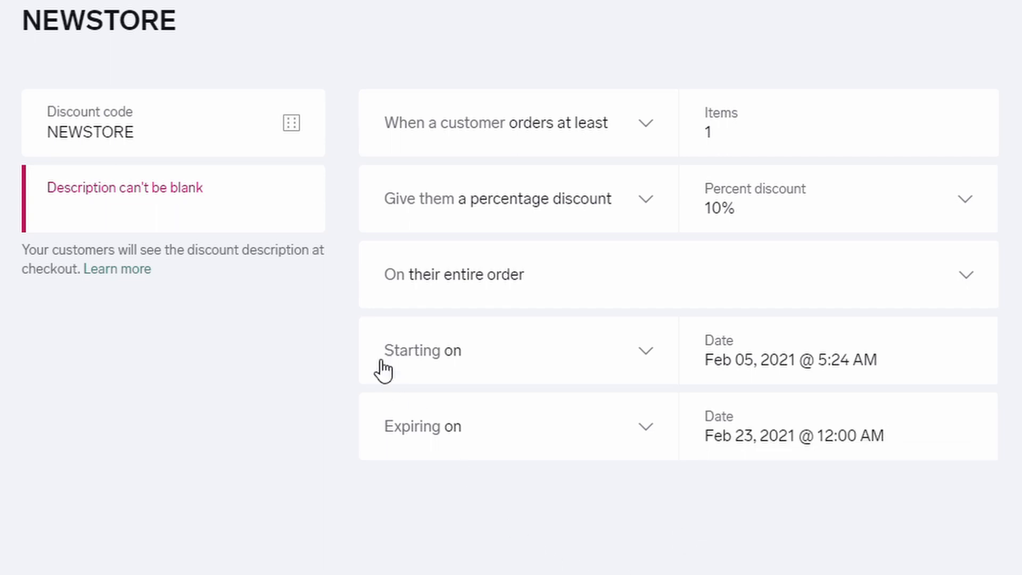
pyautogui.click(305, 216)
pyautogui.write('ew')
pyautogui.press('BackSpace')
pyautogui.press('BackSpace')
pyautogui.write('new store promo')
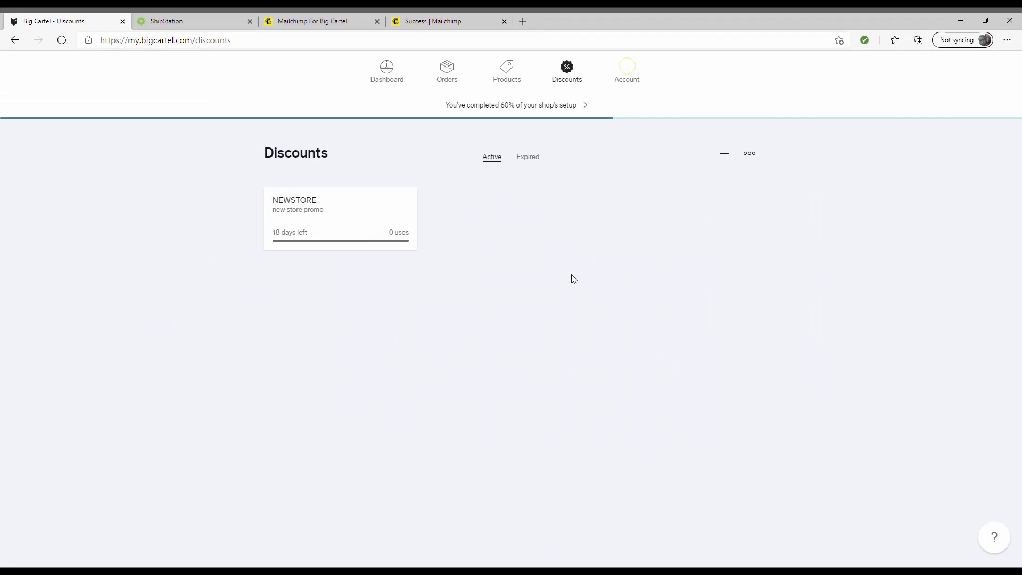
# - Skip the remaining setup steps and launch the shop out of maintenance mode
pyautogui.click(558, 108)
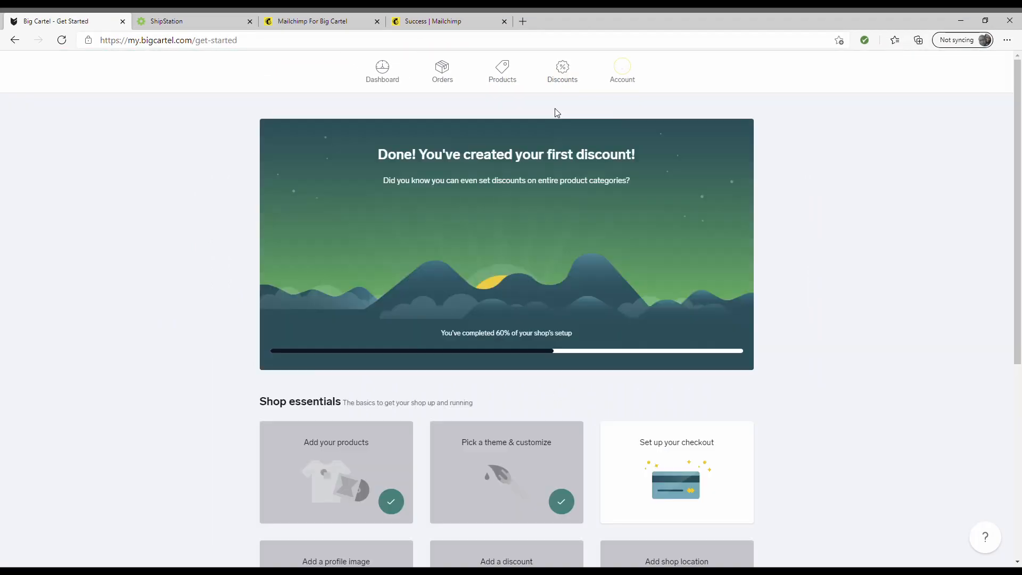
pyautogui.scroll(-5, 585, 240)
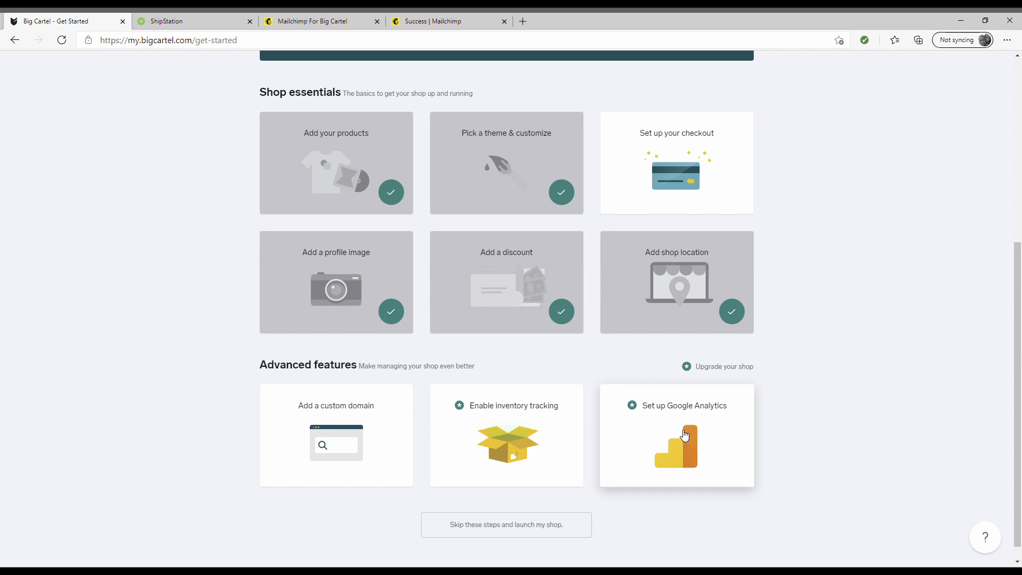
pyautogui.click(509, 535)
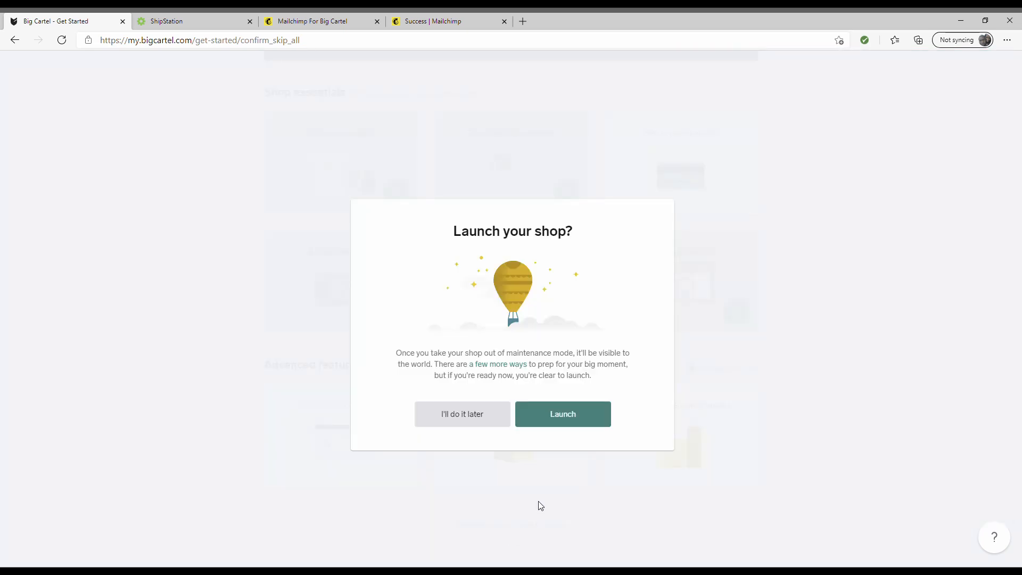
pyautogui.click(570, 426)
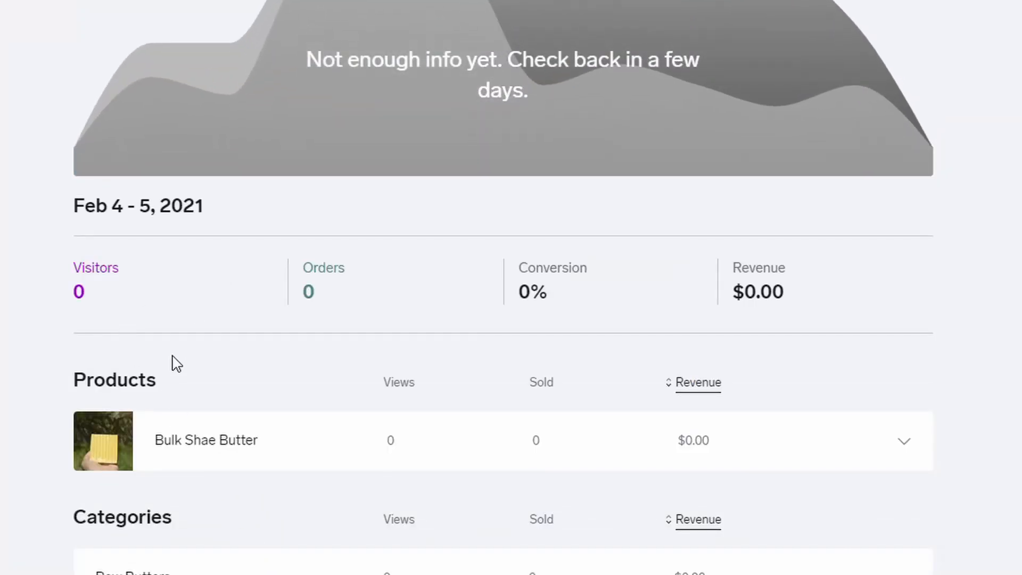
pyautogui.scroll(-1, 502, 463)
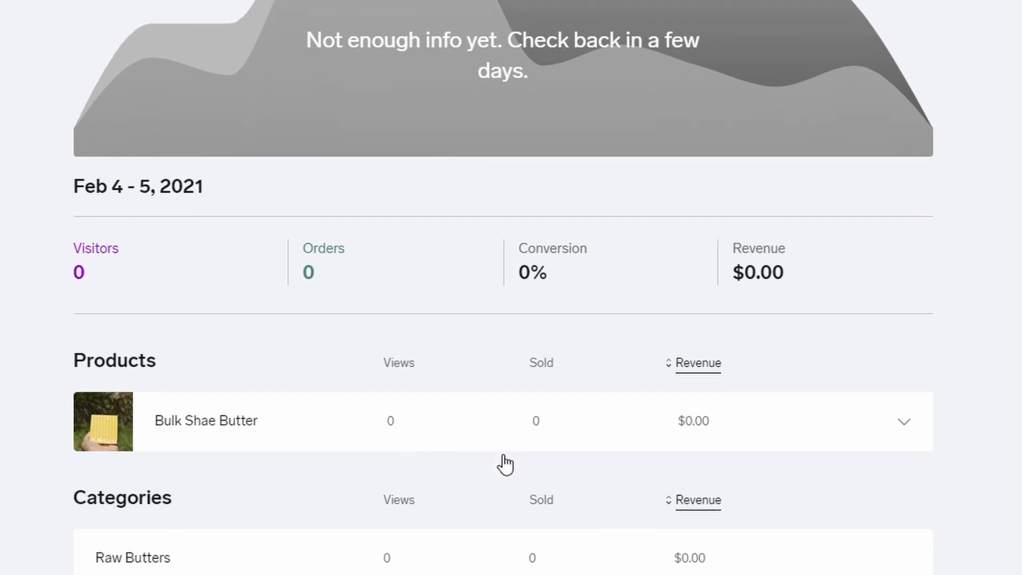
pyautogui.scroll(3, 549, 450)
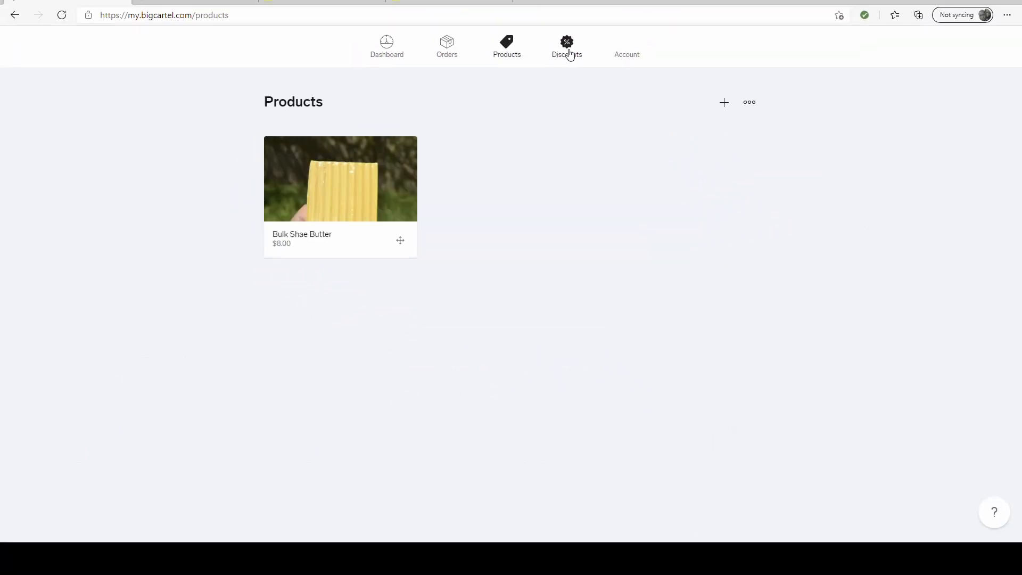
pyautogui.click(569, 77)
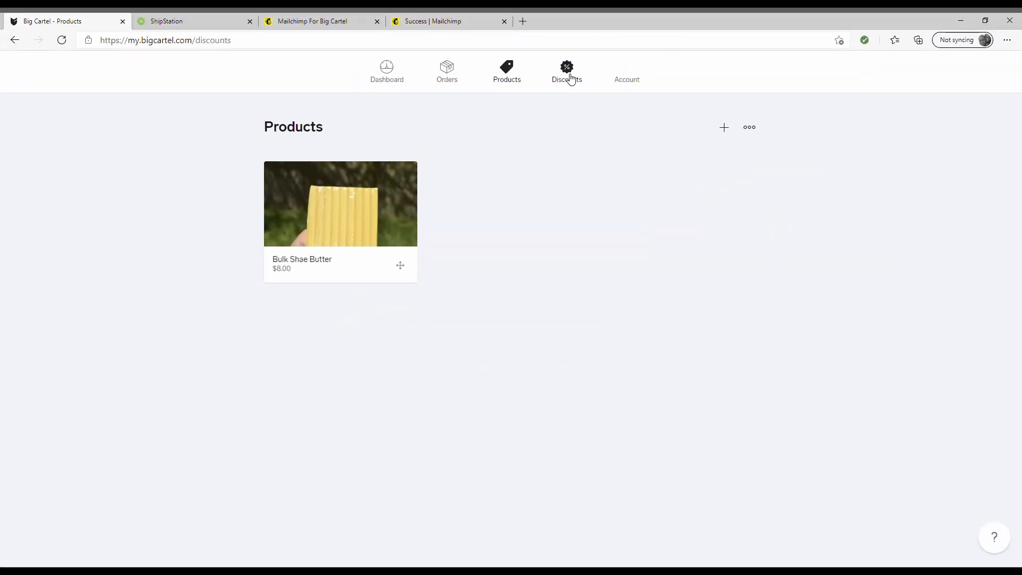
pyautogui.click(624, 81)
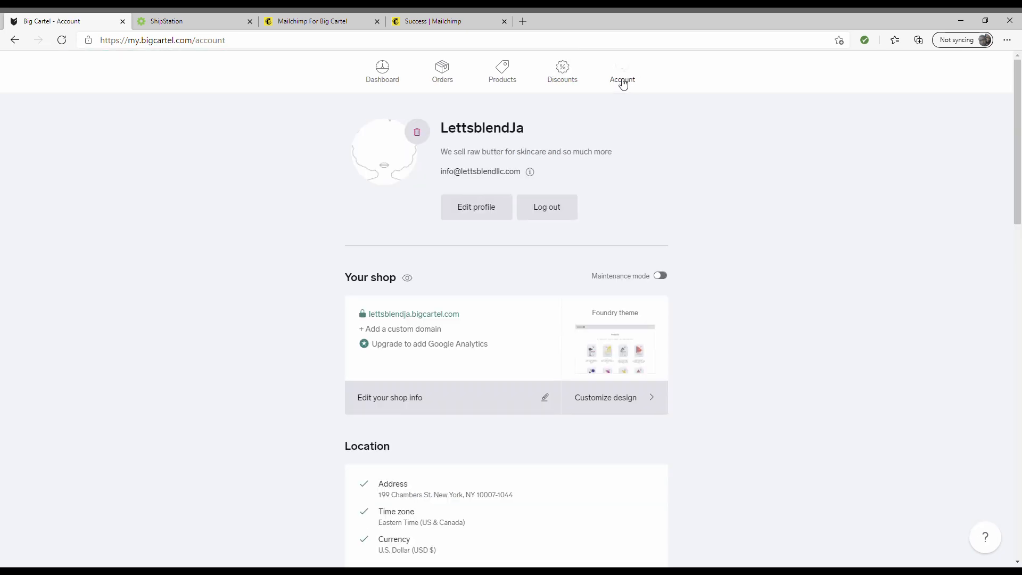
pyautogui.click(389, 78)
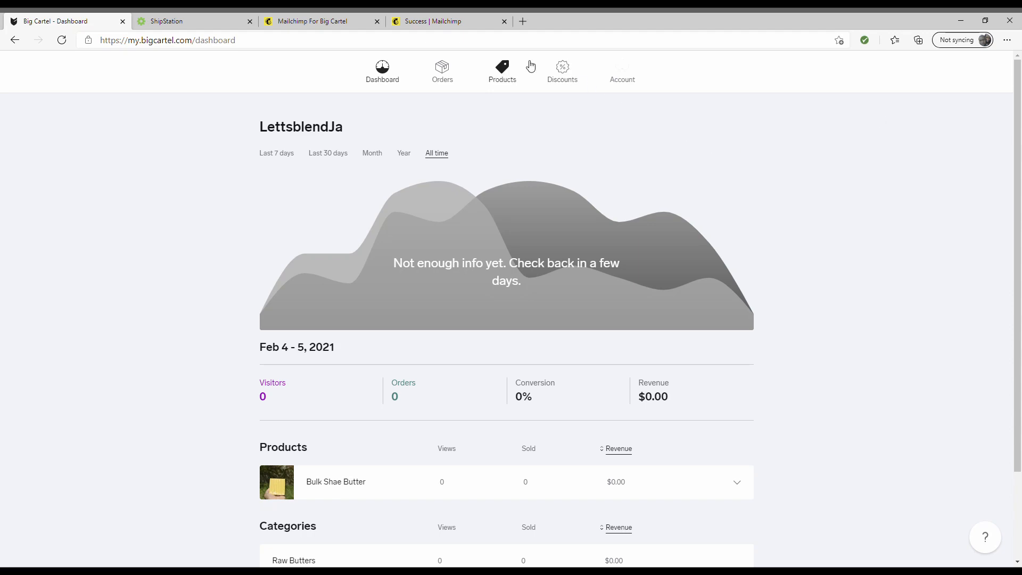
# - Load the shop's bigcartel.com storefront in a new tab and open the Bulk Shae Butter product
pyautogui.click(524, 21)
pyautogui.write('lets')
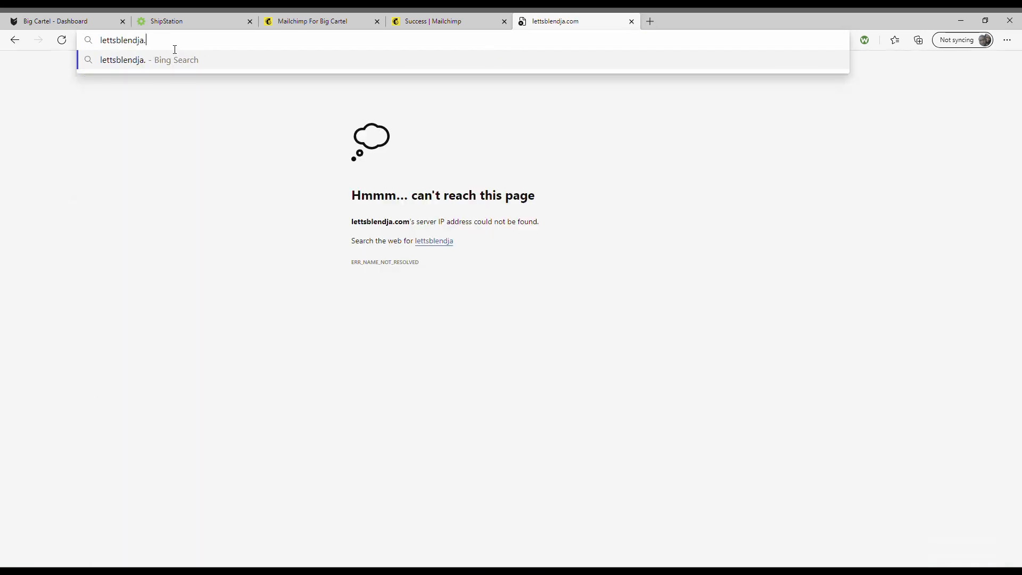
pyautogui.write('bigcarte')
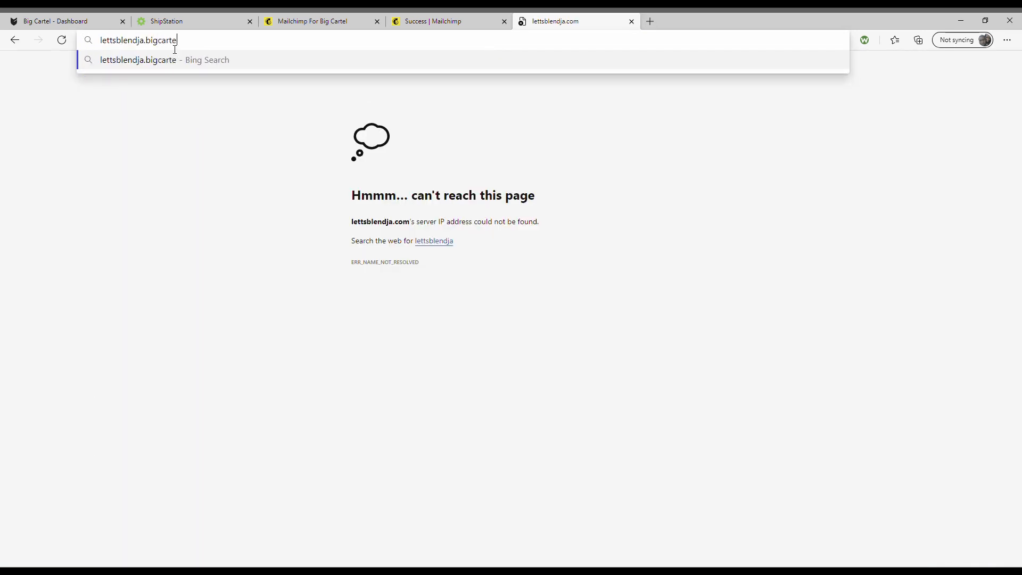
pyautogui.write('l.com')
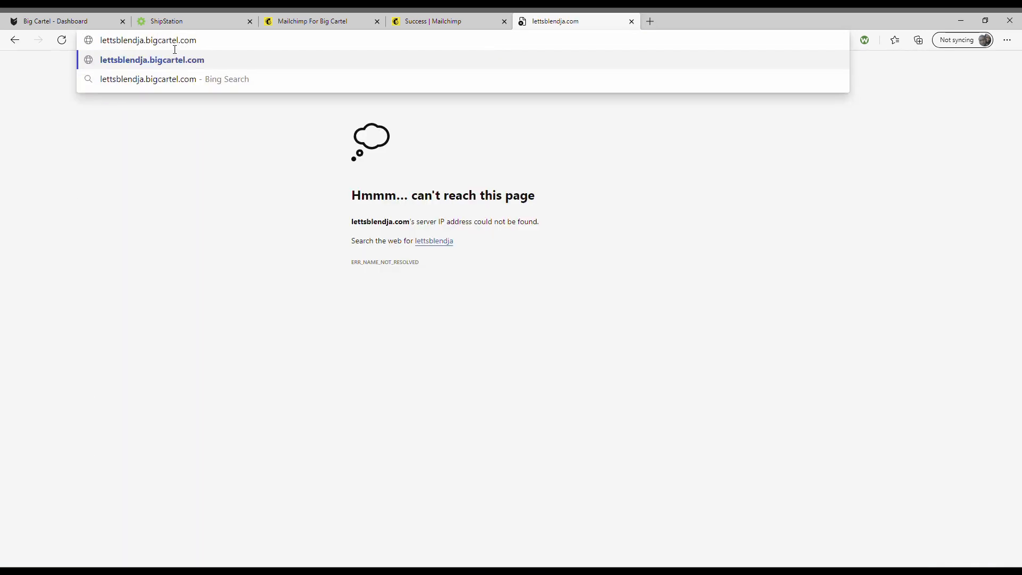
pyautogui.press('Return')
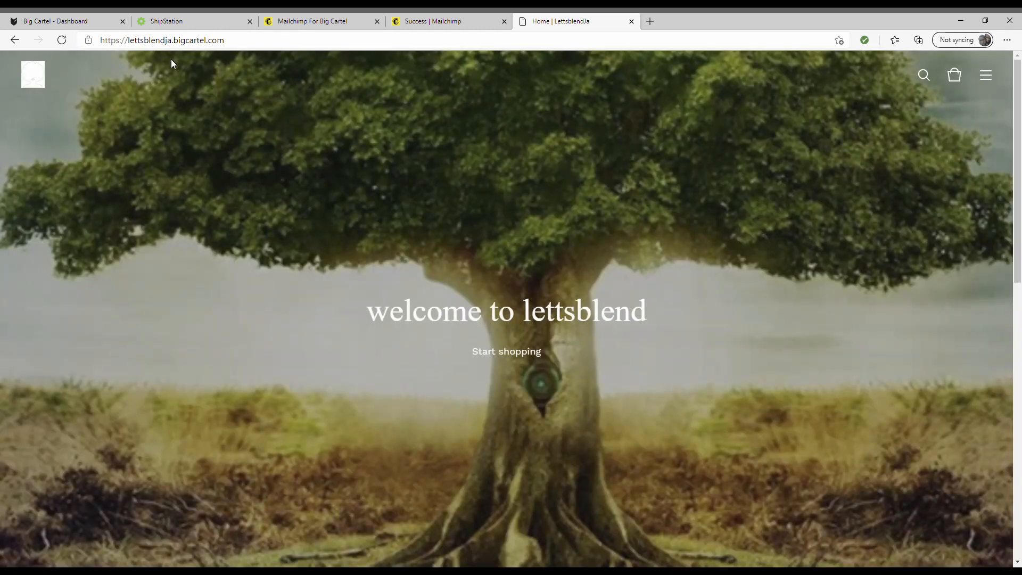
pyautogui.scroll(-10, 271, 212)
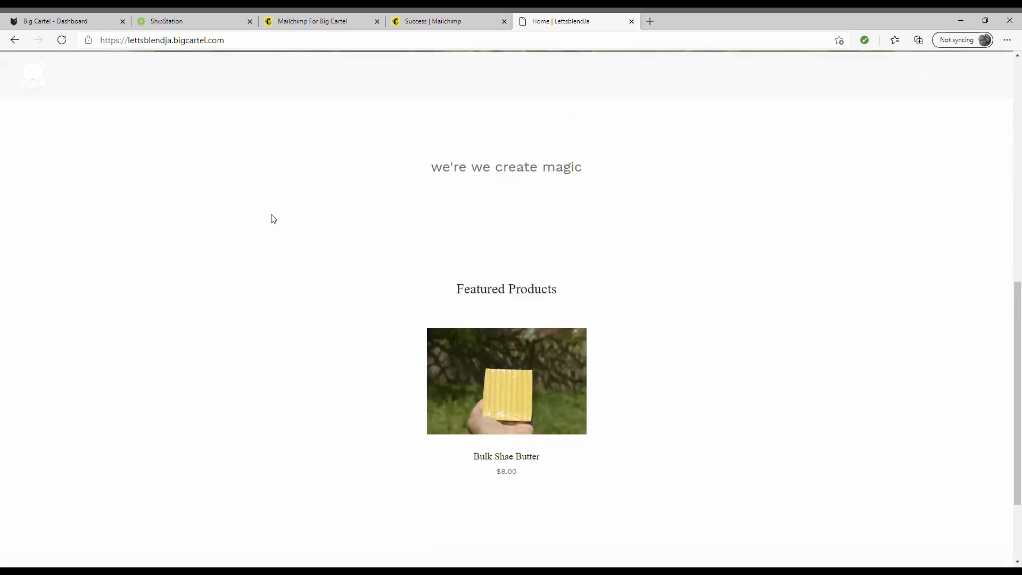
pyautogui.scroll(-2, 273, 219)
pyautogui.click(509, 258)
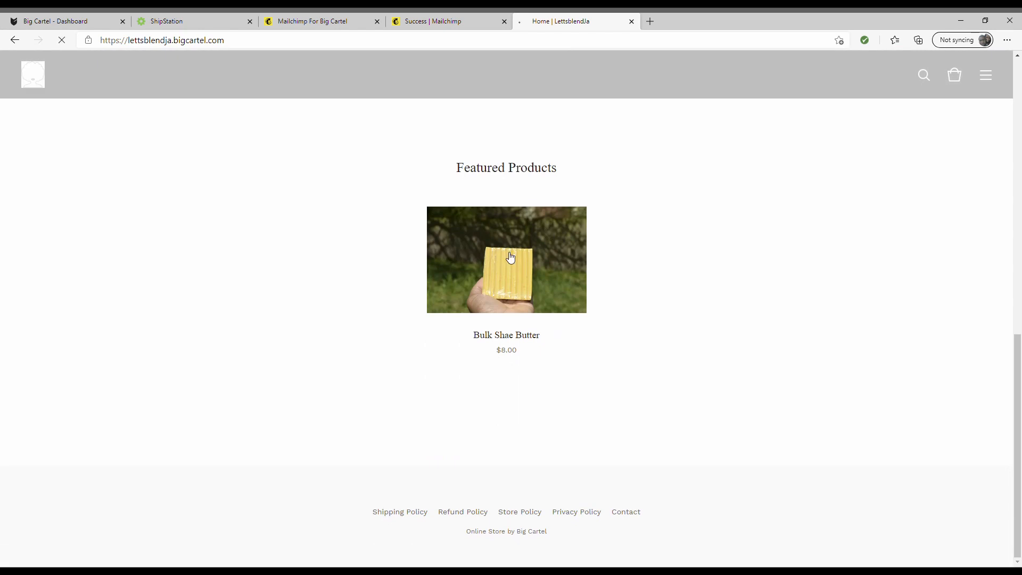